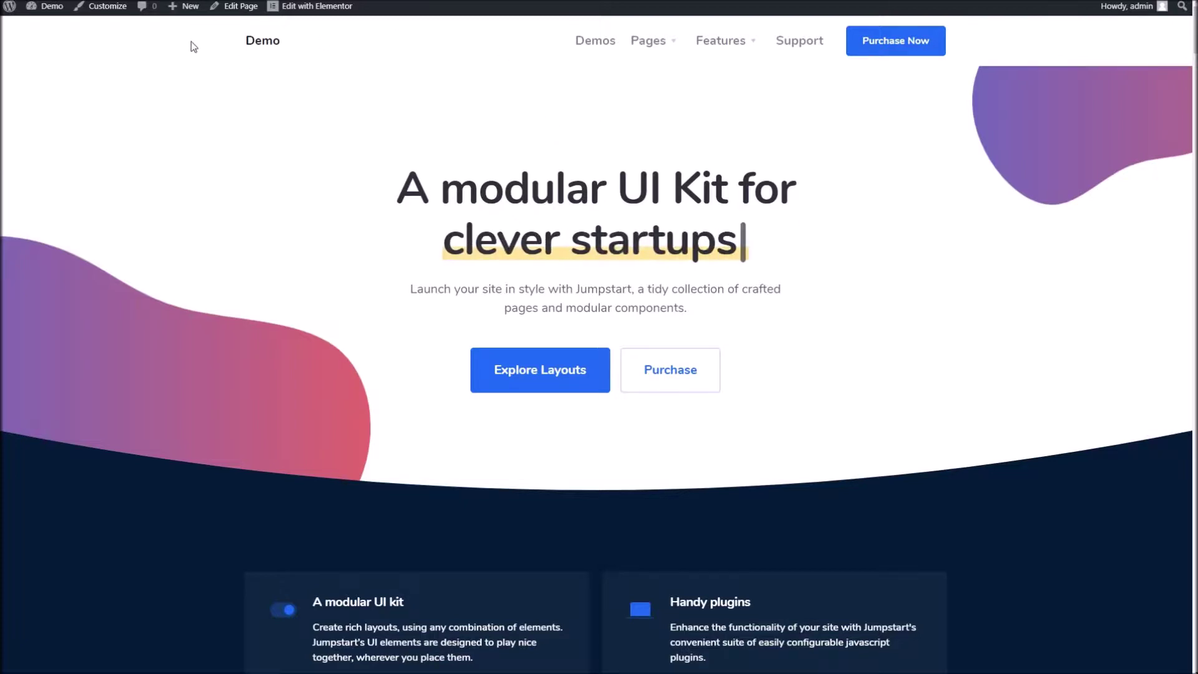
- Create a new page titled with the author's first name followed by "Demo Page"
{"action": "mouse_move", "coordinate": [187, 7]}
{"action": "left_click", "coordinate": [177, 61]}
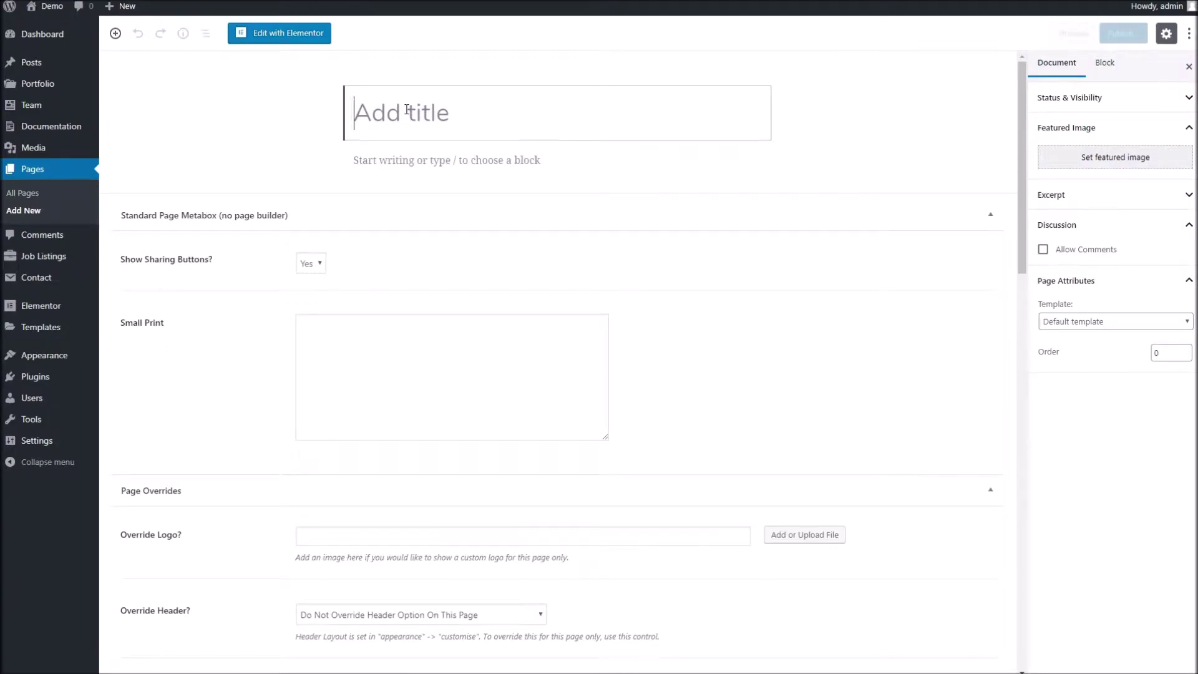
{"action": "type", "text": "Dans De"}
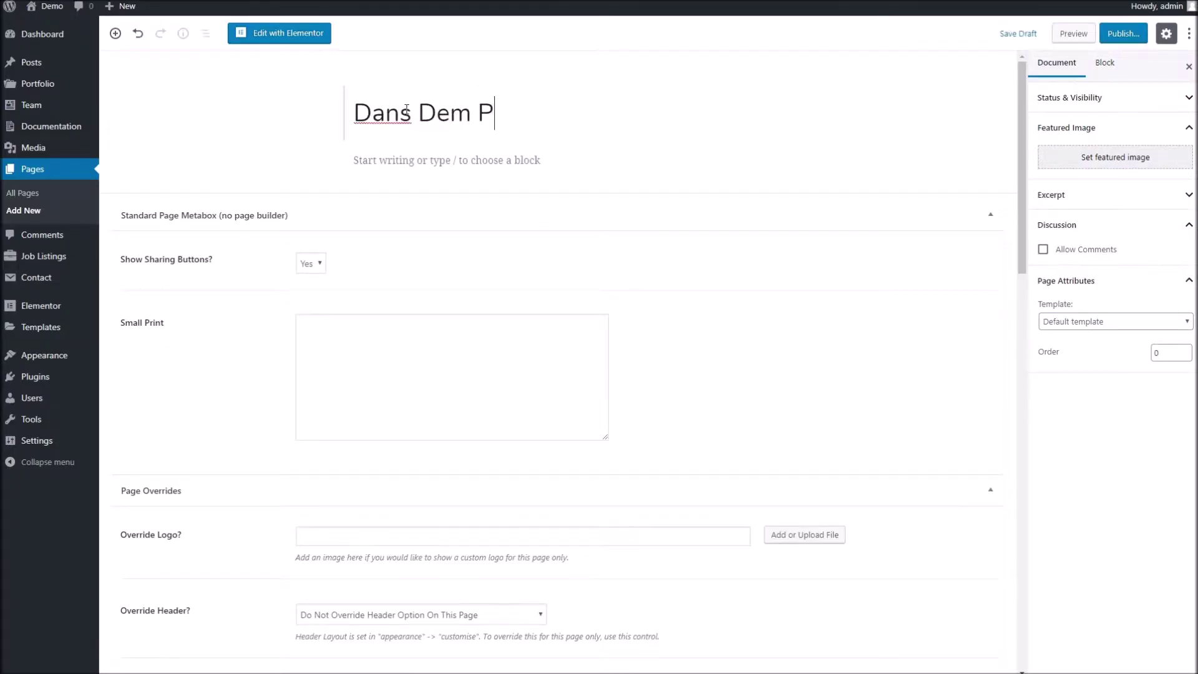
{"action": "type", "text": "mo Page"}
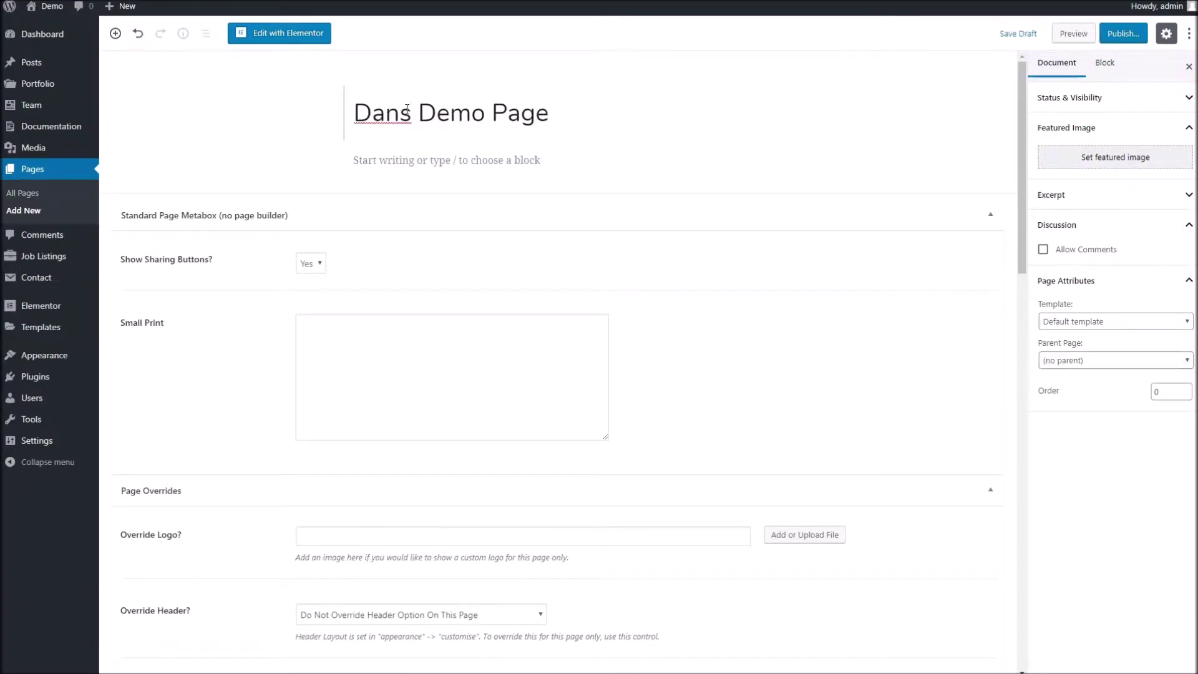
- Assign the Elementor Full Width template to the page and open it in the Elementor editor
{"action": "left_click", "coordinate": [1104, 321]}
{"action": "left_click", "coordinate": [1074, 358]}
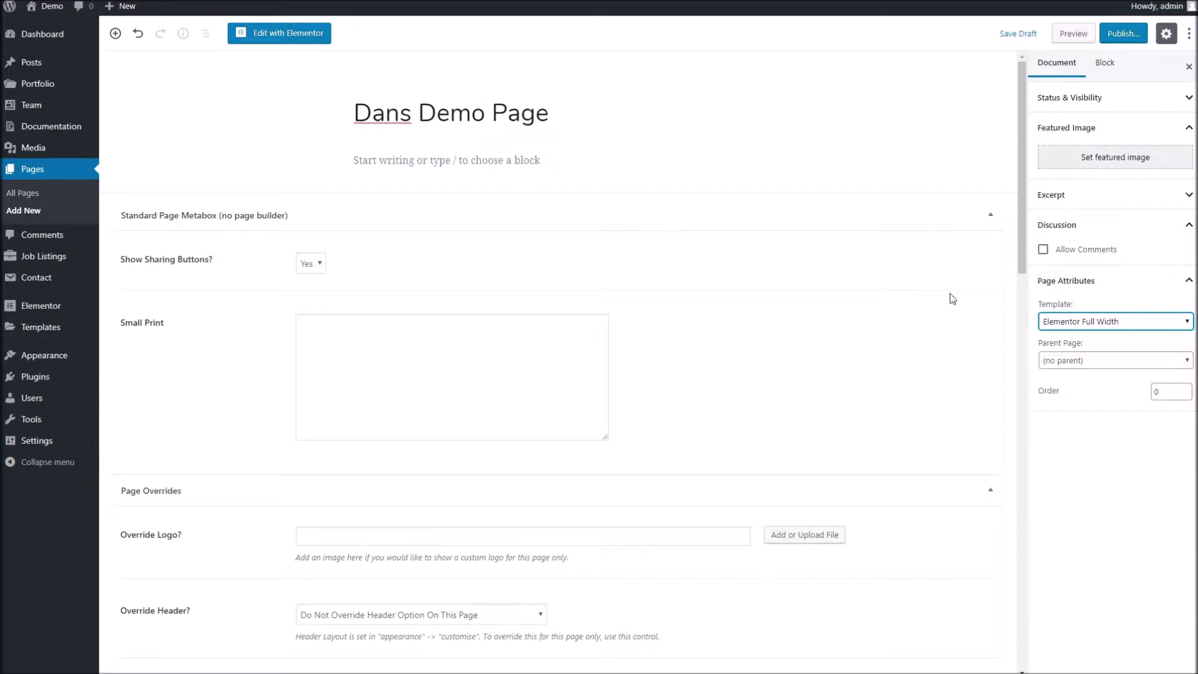
{"action": "left_click", "coordinate": [268, 35]}
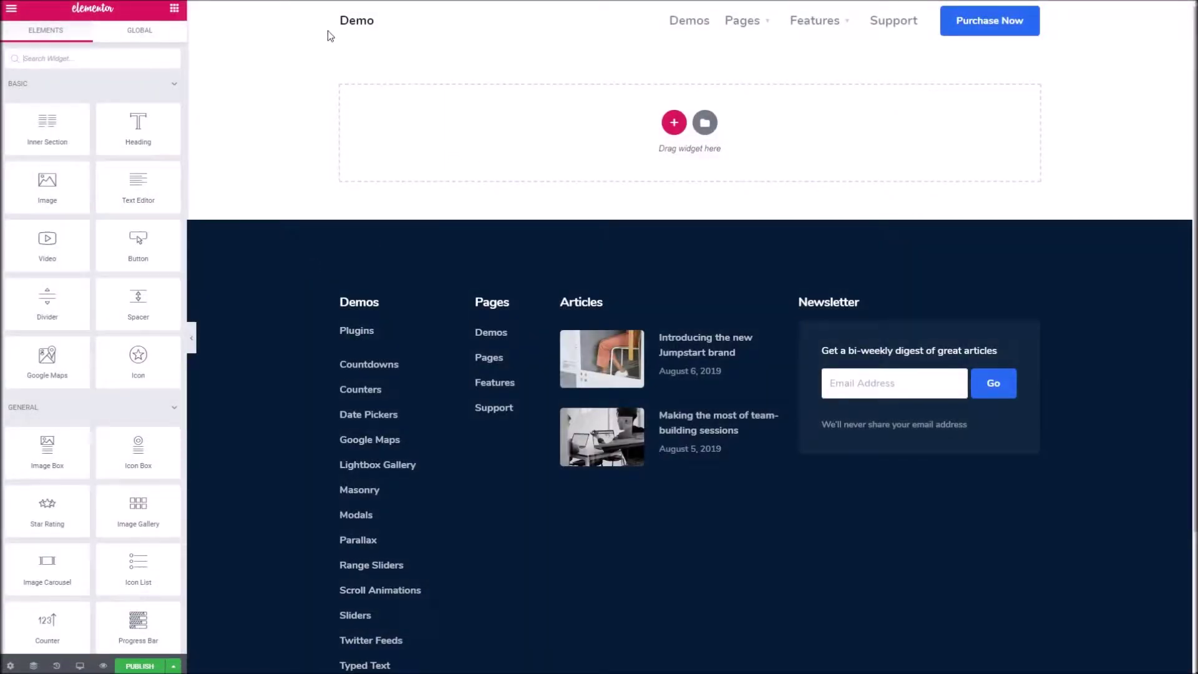
- Look through the available widgets, from the Basic and General groups to the Jumpstart Elements
{"action": "scroll", "coordinate": [88, 299], "scroll_direction": "down", "scroll_amount": 15}
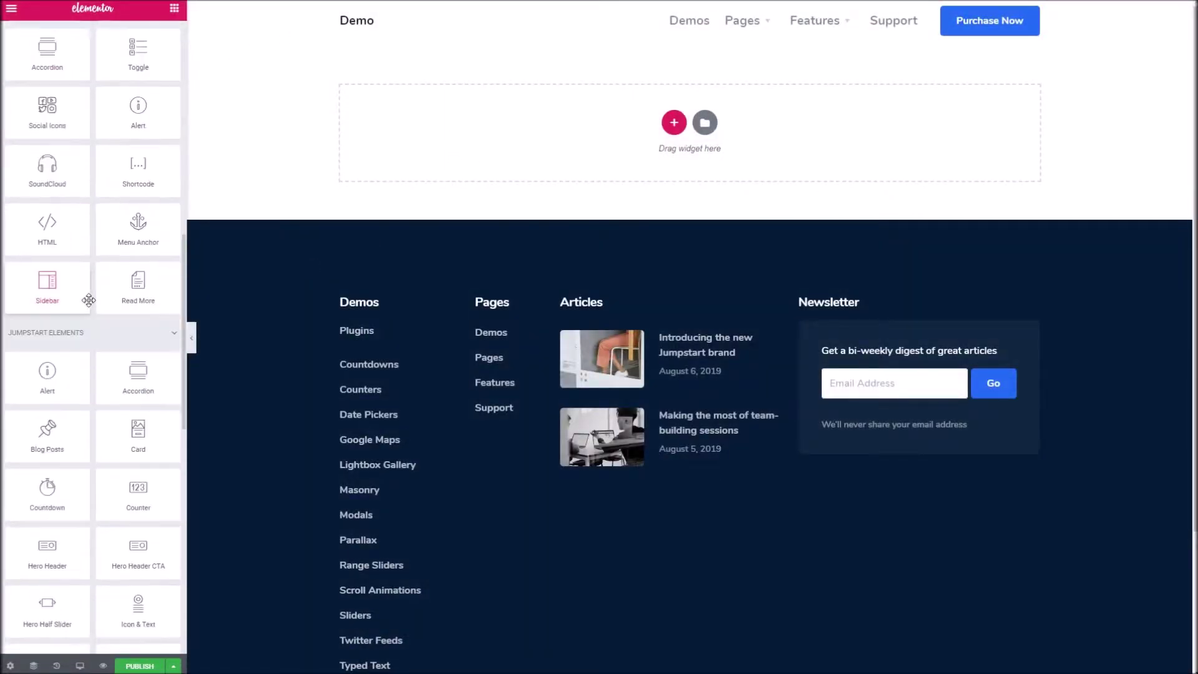
{"action": "scroll", "coordinate": [88, 300], "scroll_direction": "up", "scroll_amount": 11}
{"action": "scroll", "coordinate": [95, 193], "scroll_direction": "up", "scroll_amount": 5}
{"action": "scroll", "coordinate": [91, 197], "scroll_direction": "down", "scroll_amount": 12}
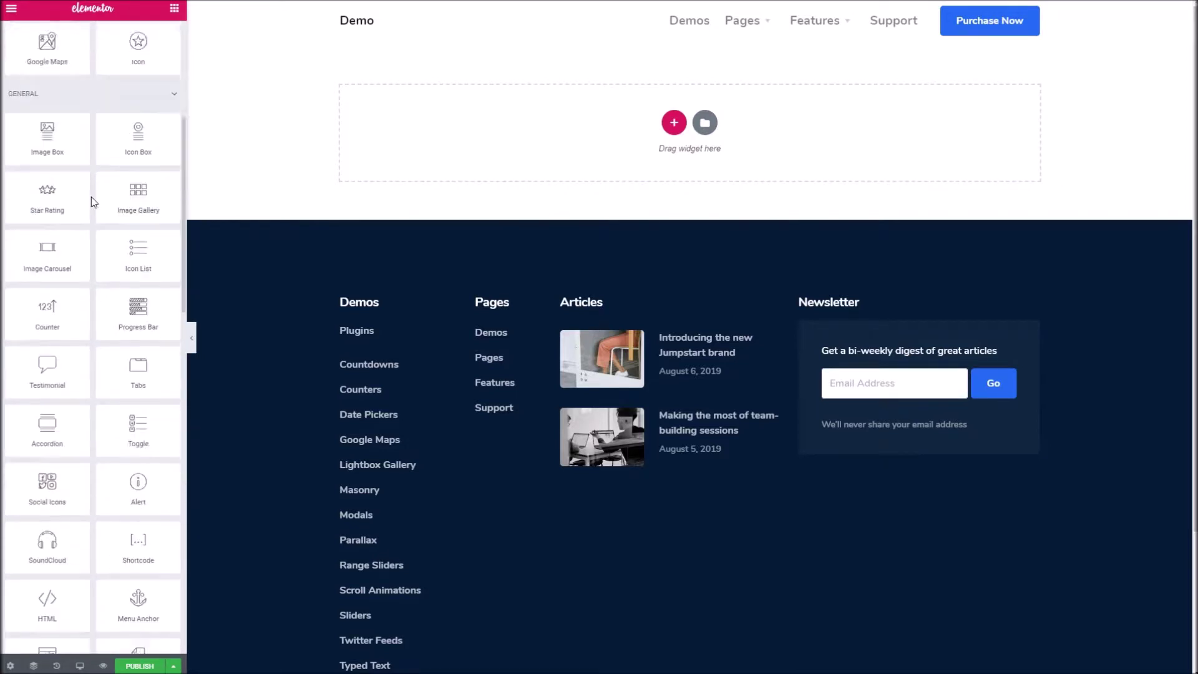
{"action": "scroll", "coordinate": [85, 178], "scroll_direction": "down", "scroll_amount": 8}
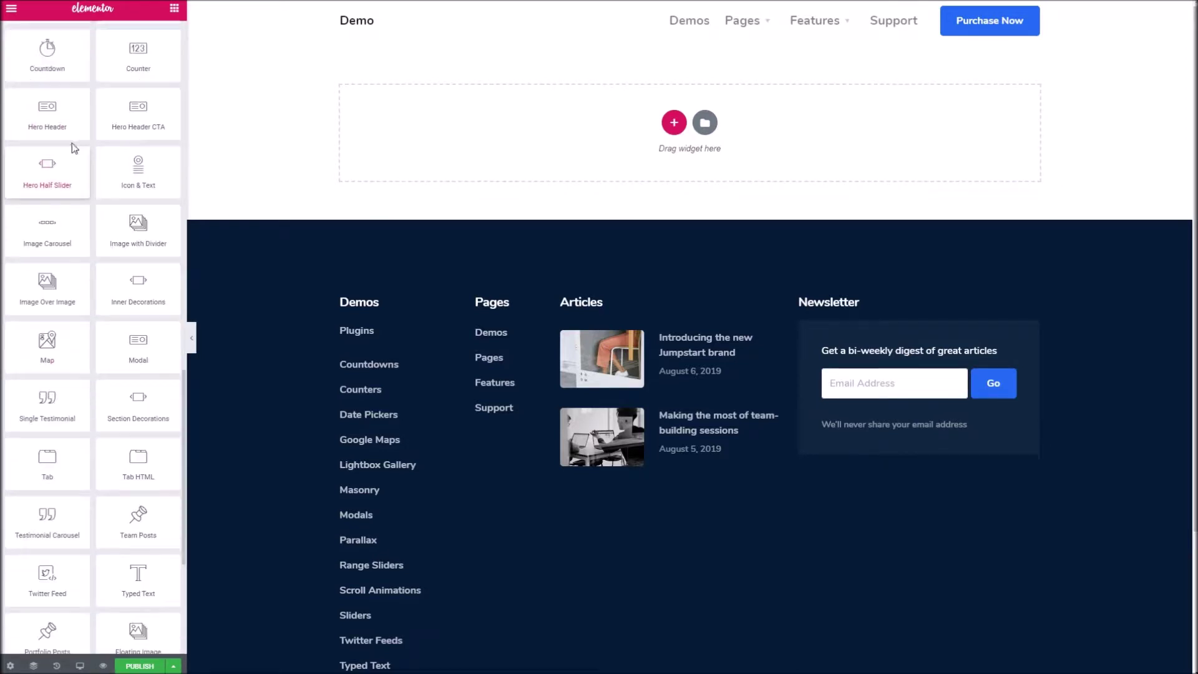
{"action": "scroll", "coordinate": [97, 393], "scroll_direction": "up", "scroll_amount": 7}
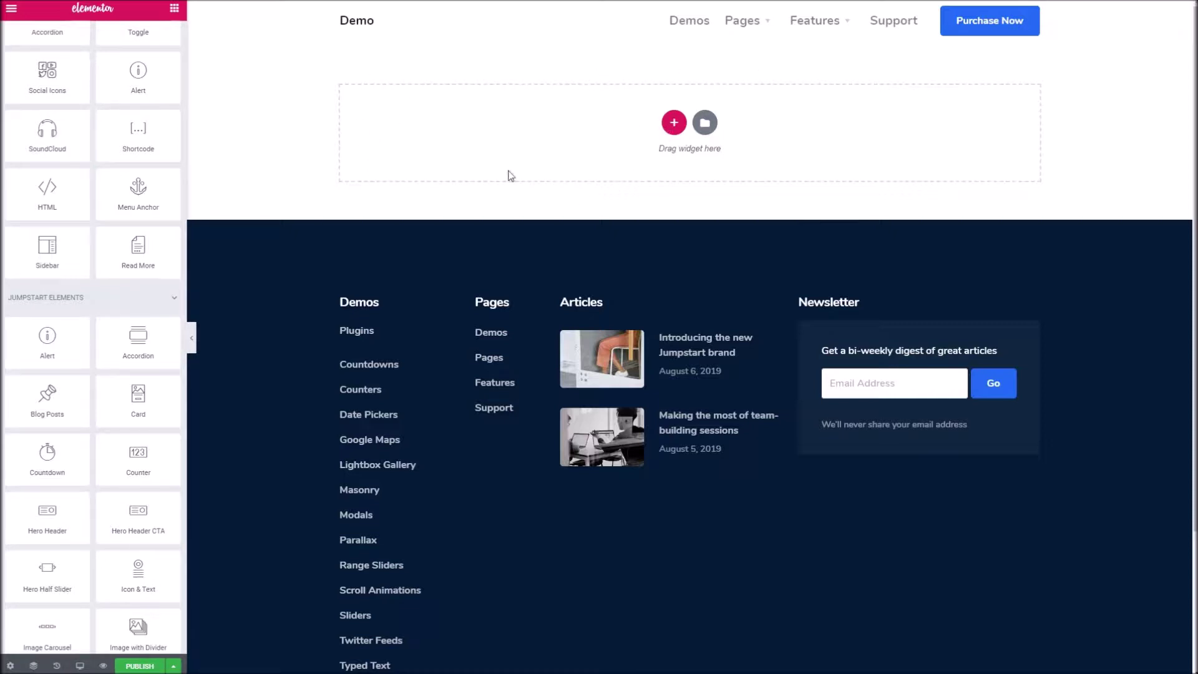
- Add a new single-column section to the empty page
{"action": "left_click", "coordinate": [674, 122]}
{"action": "scroll", "coordinate": [181, 177], "scroll_direction": "up", "scroll_amount": 15}
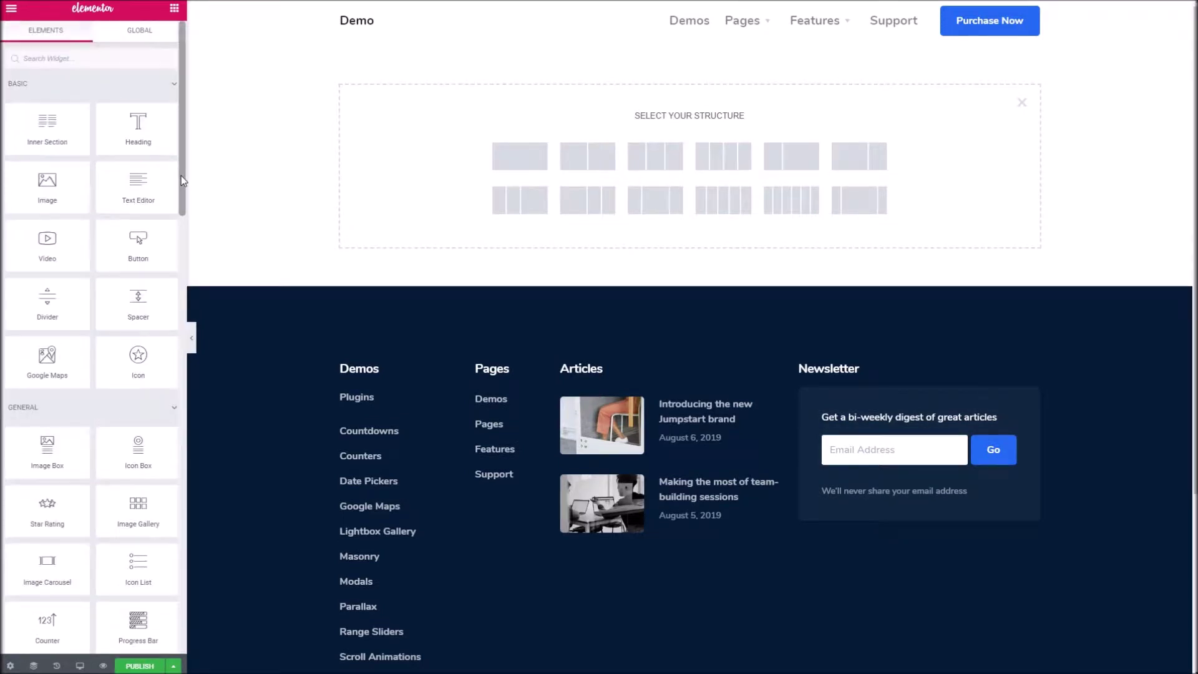
{"action": "left_click", "coordinate": [507, 156]}
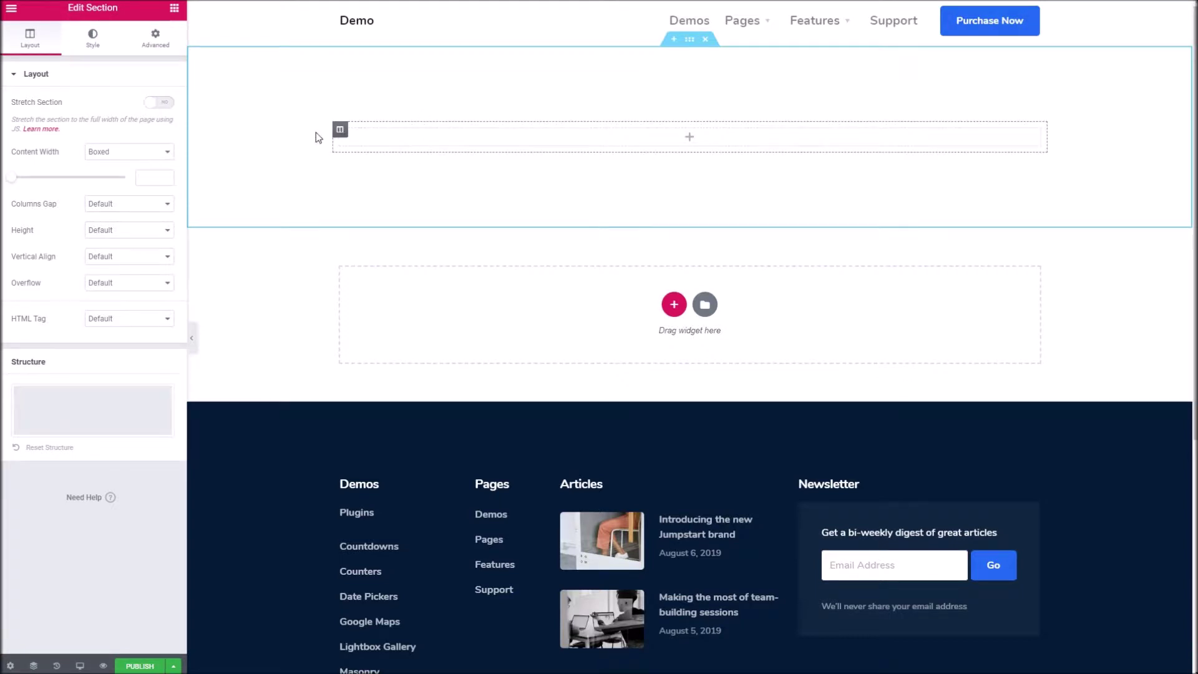
- Search the widgets for "hero" and place the Hero Header widget in the single-column section
{"action": "left_click", "coordinate": [177, 10]}
{"action": "type", "text": "hero"}
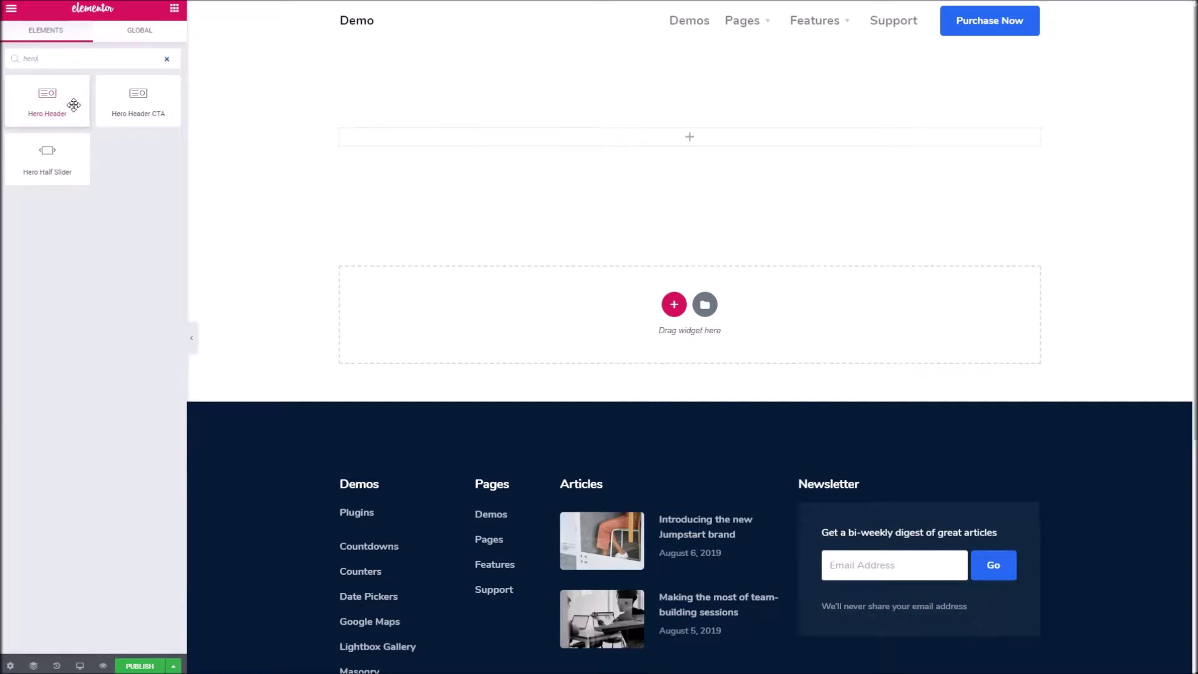
{"action": "left_click_drag", "start_coordinate": [47, 98], "coordinate": [475, 139]}
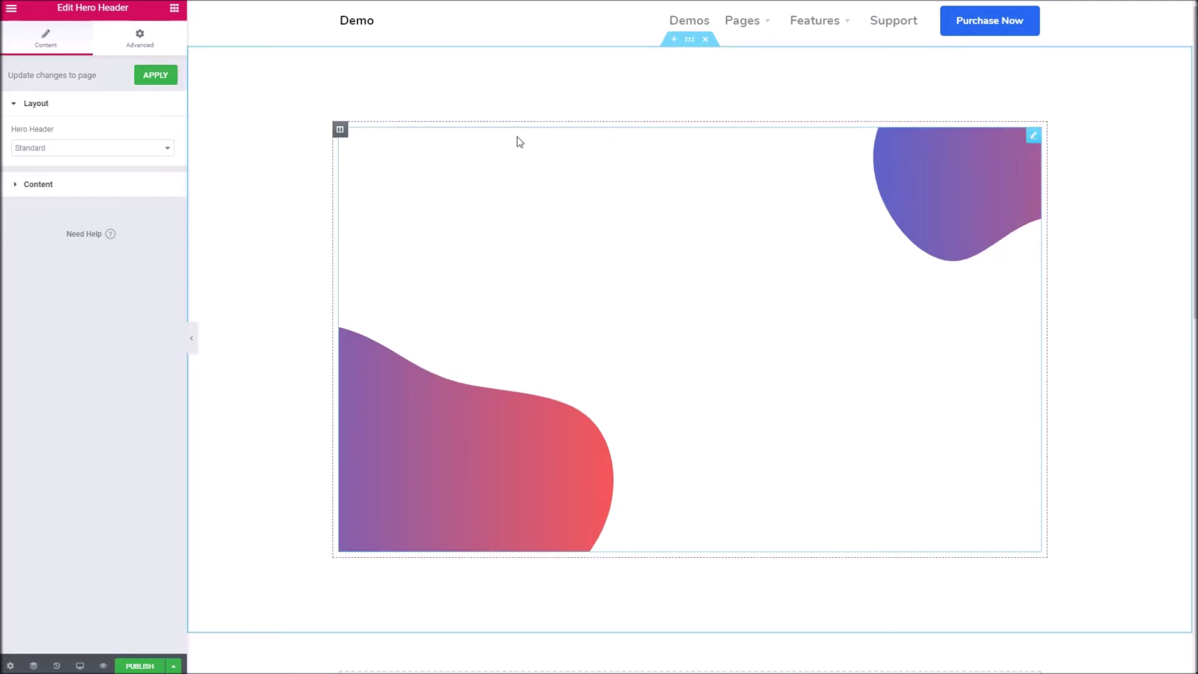
- Configure the hero header's section with Full Width content, No Gap between columns and 0 padding on all sides
{"action": "right_click", "coordinate": [249, 86]}
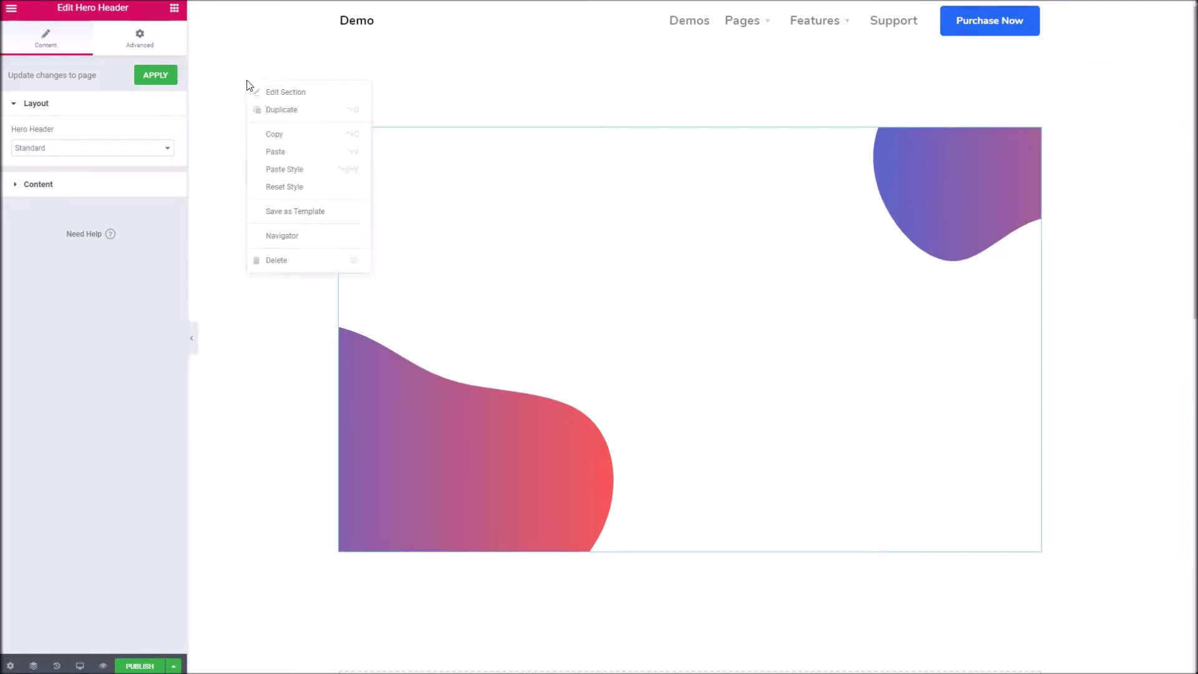
{"action": "left_click", "coordinate": [262, 94]}
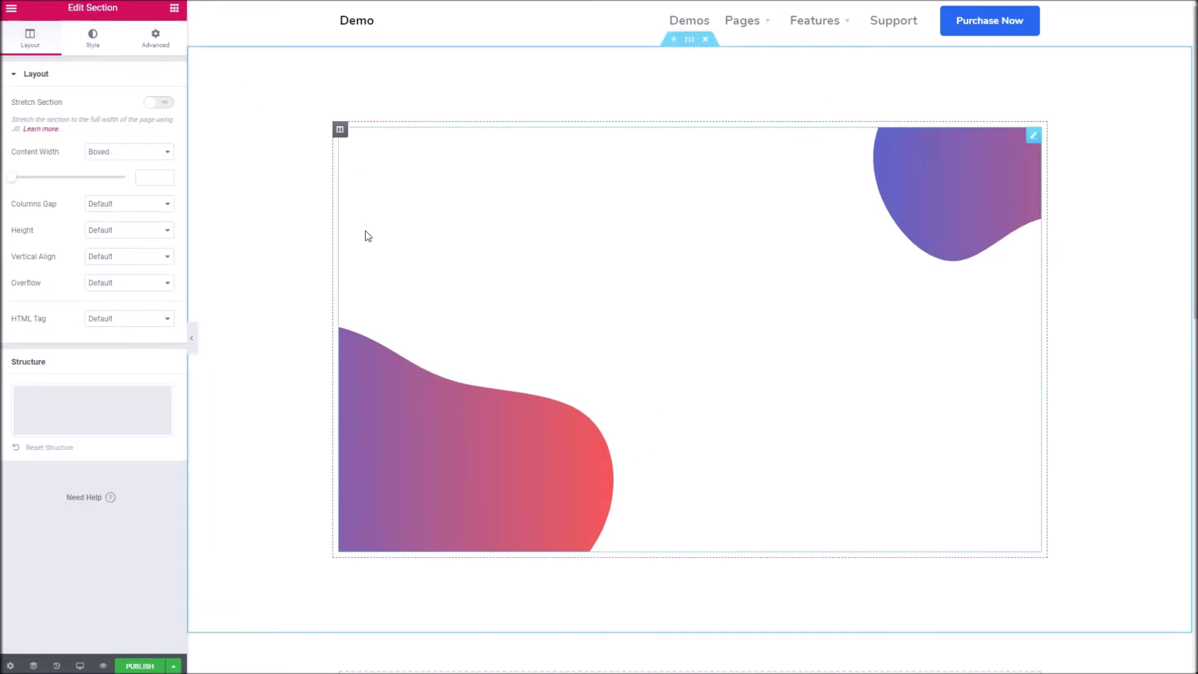
{"action": "left_click", "coordinate": [123, 155]}
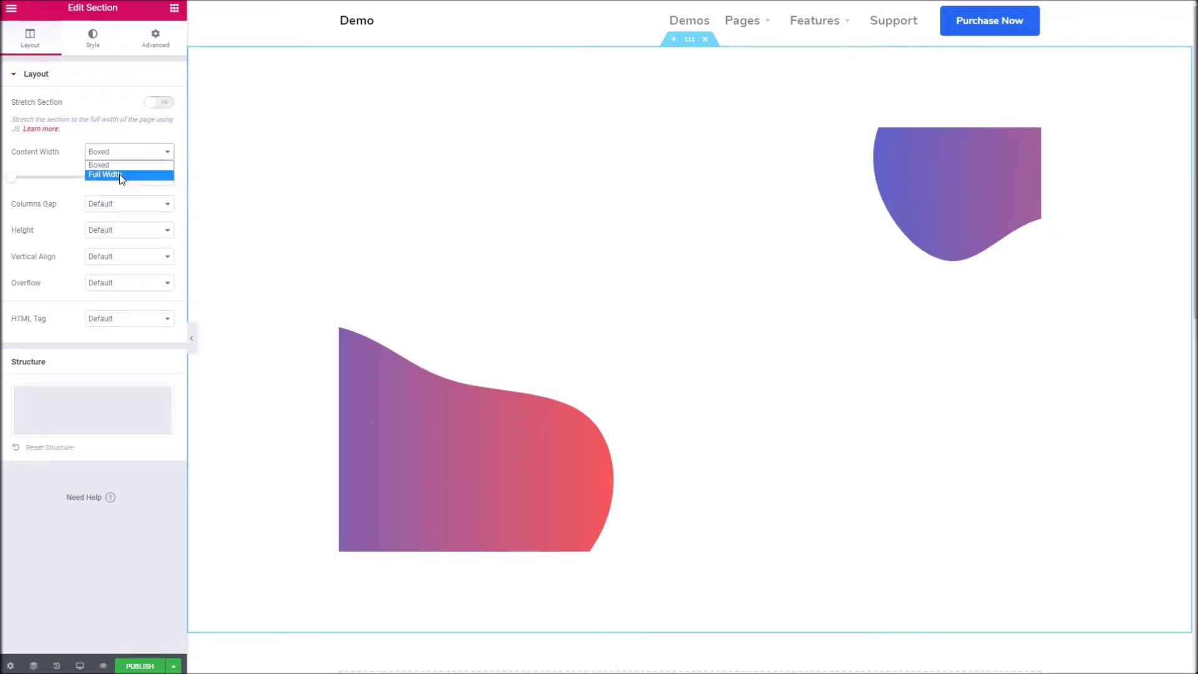
{"action": "left_click", "coordinate": [122, 177]}
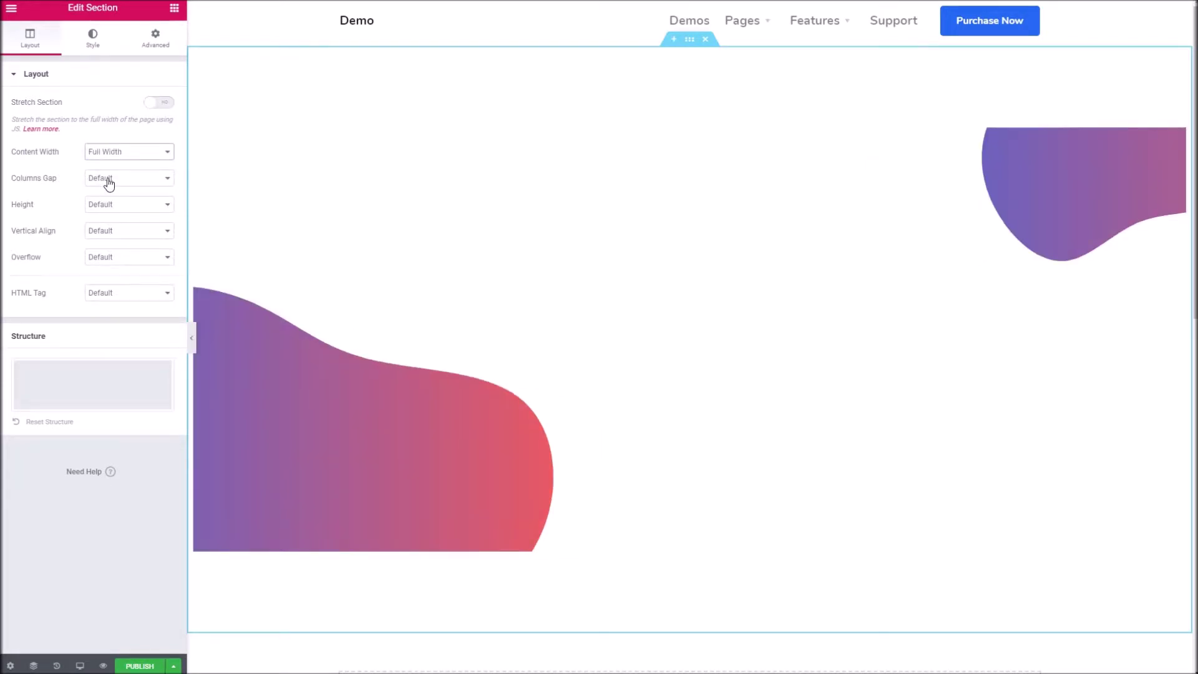
{"action": "left_click", "coordinate": [123, 181]}
{"action": "left_click", "coordinate": [123, 205]}
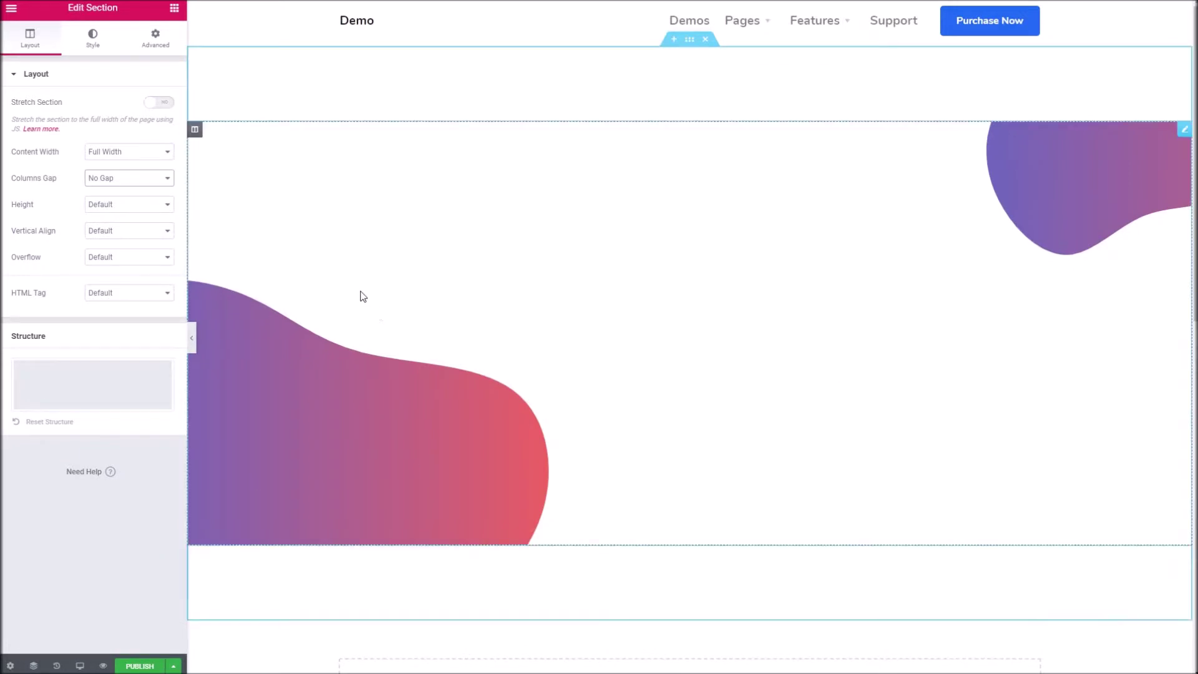
{"action": "left_click", "coordinate": [153, 37]}
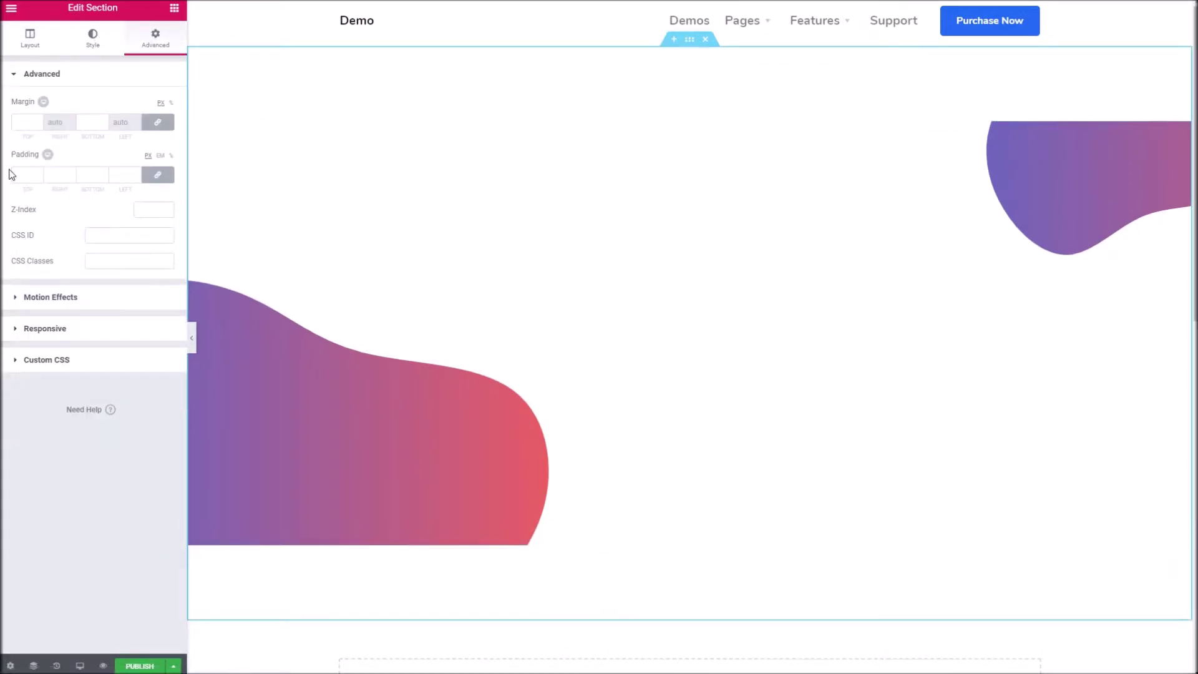
{"action": "type", "text": "0"}
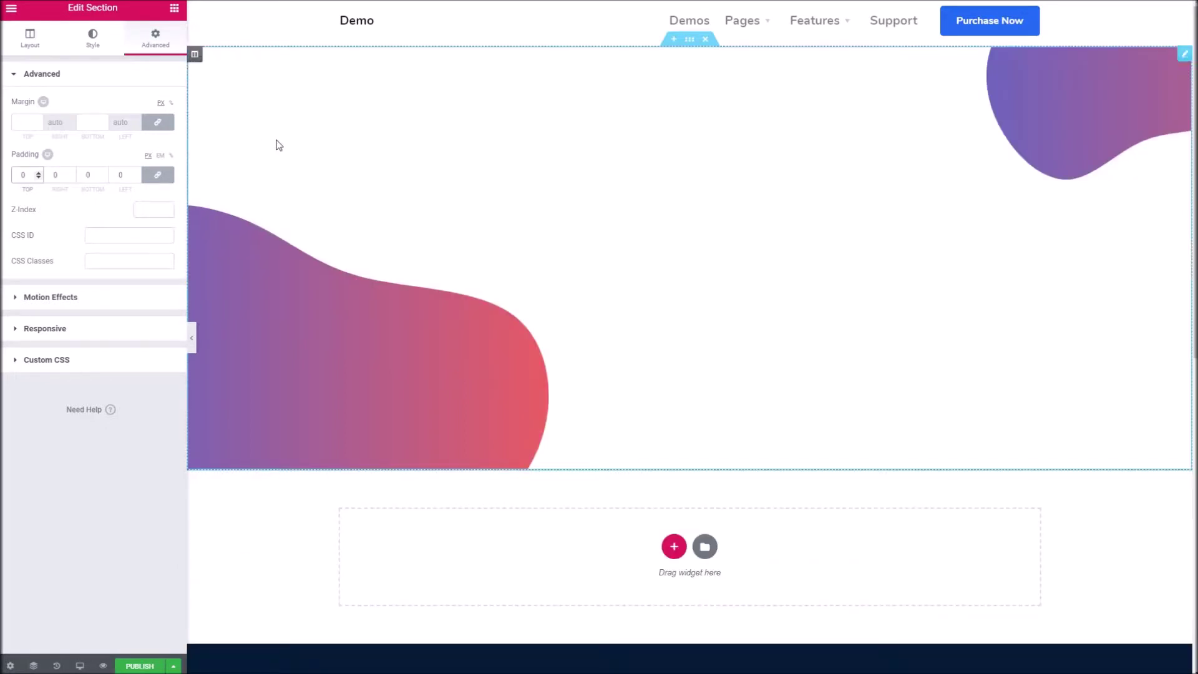
- Review the layout variants offered for the Hero Header widget
{"action": "left_click", "coordinate": [480, 96]}
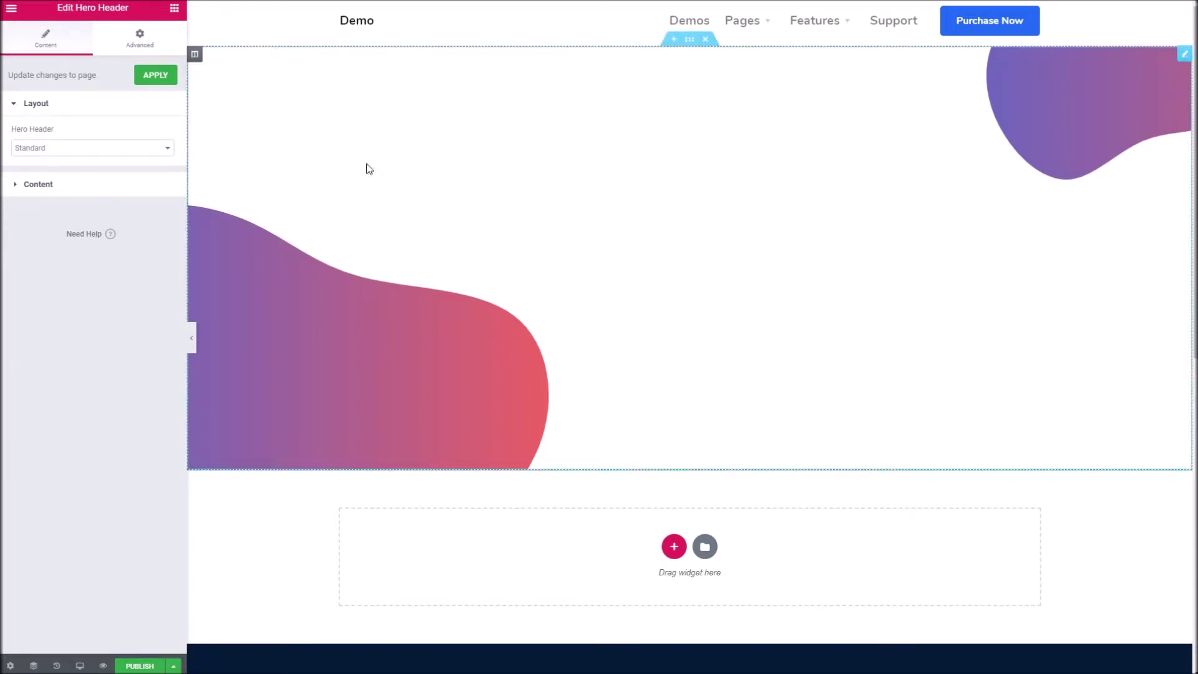
{"action": "left_click", "coordinate": [74, 150]}
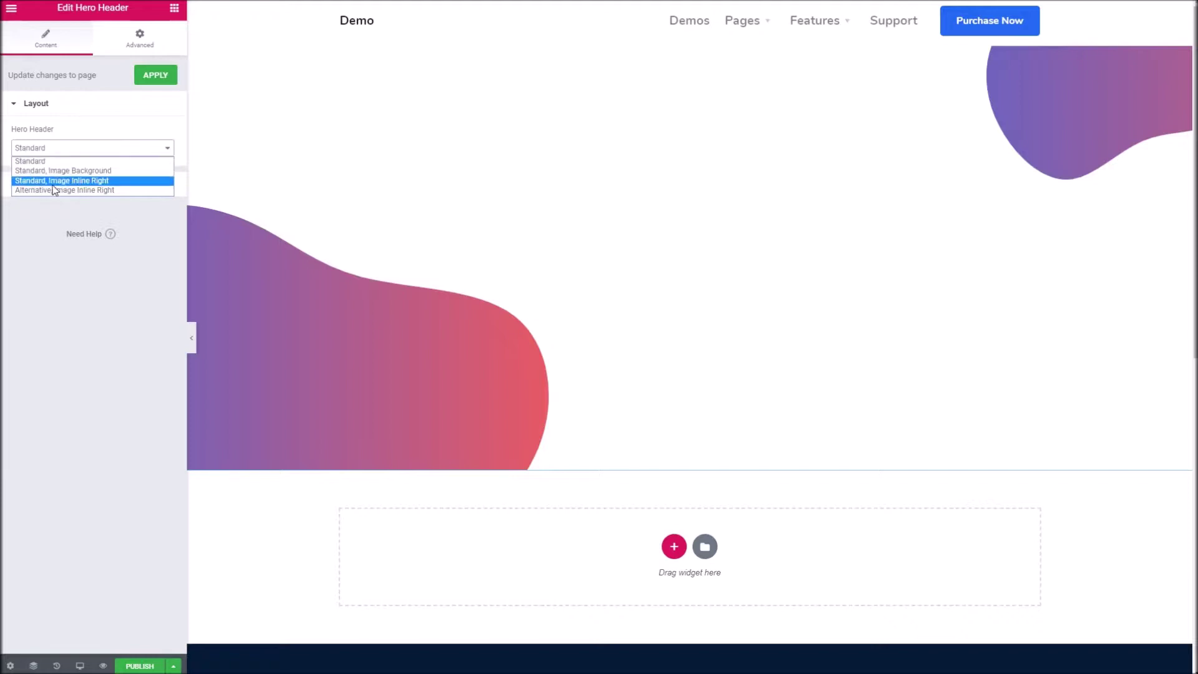
{"action": "left_click", "coordinate": [54, 186]}
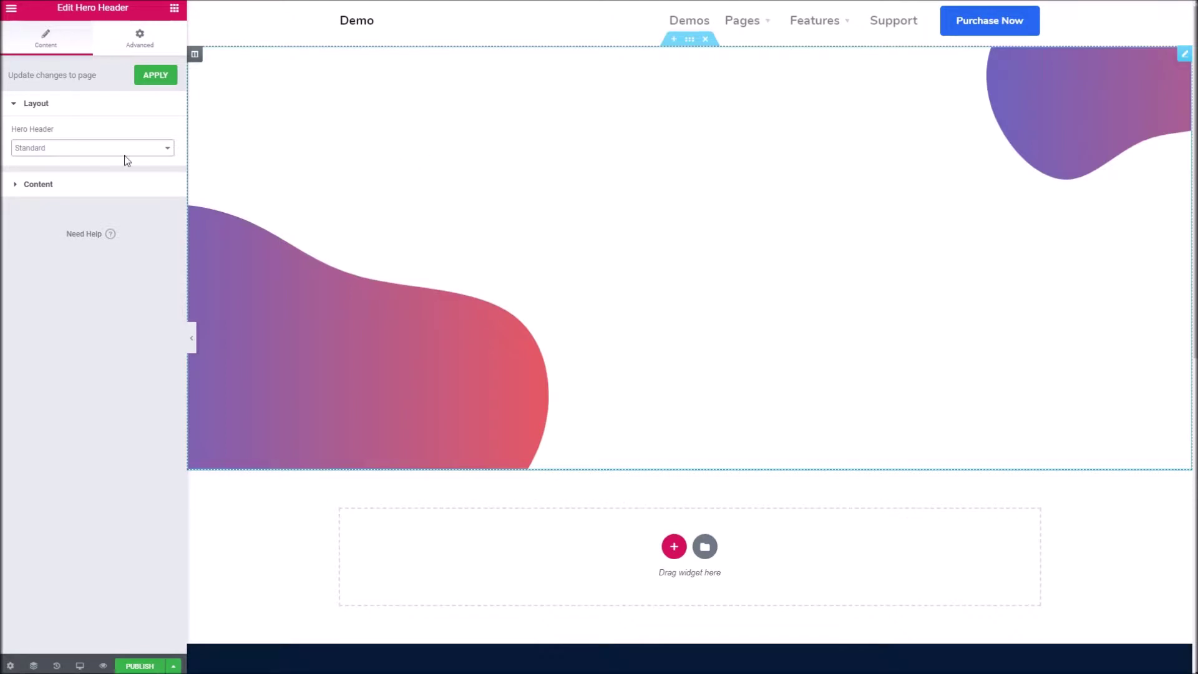
- Enter "Hello world" as Heading 1 in the hero header's content and "This is neat!" in its lower content
{"action": "left_click", "coordinate": [69, 184]}
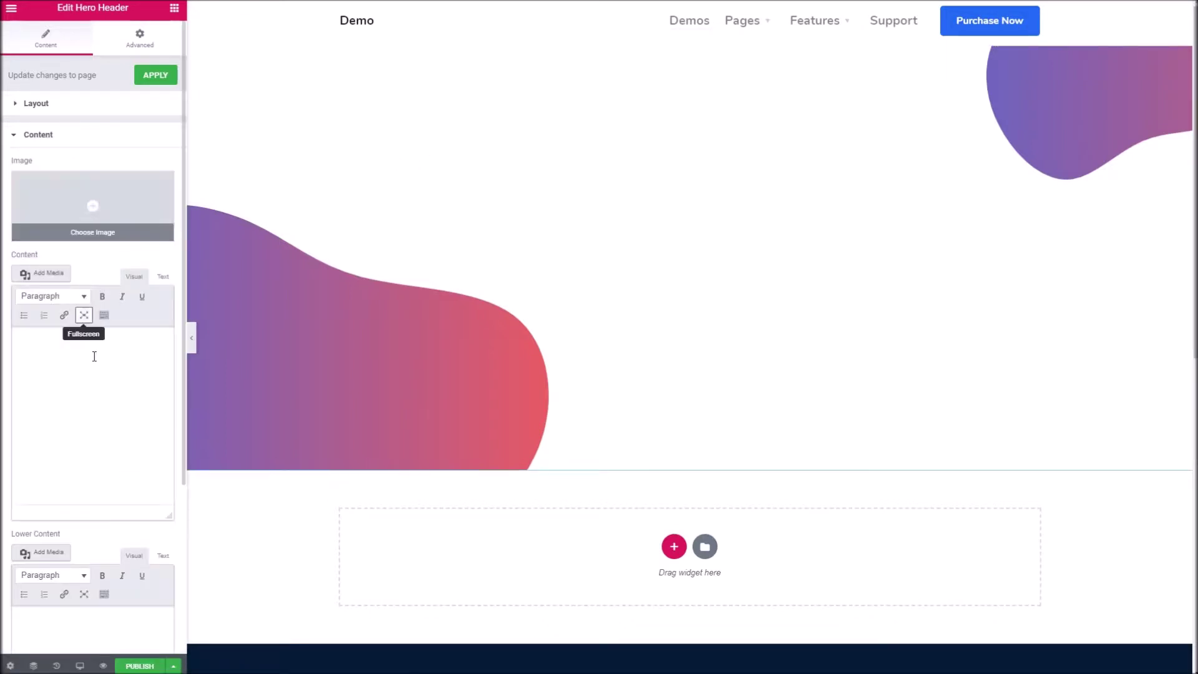
{"action": "left_click", "coordinate": [166, 354]}
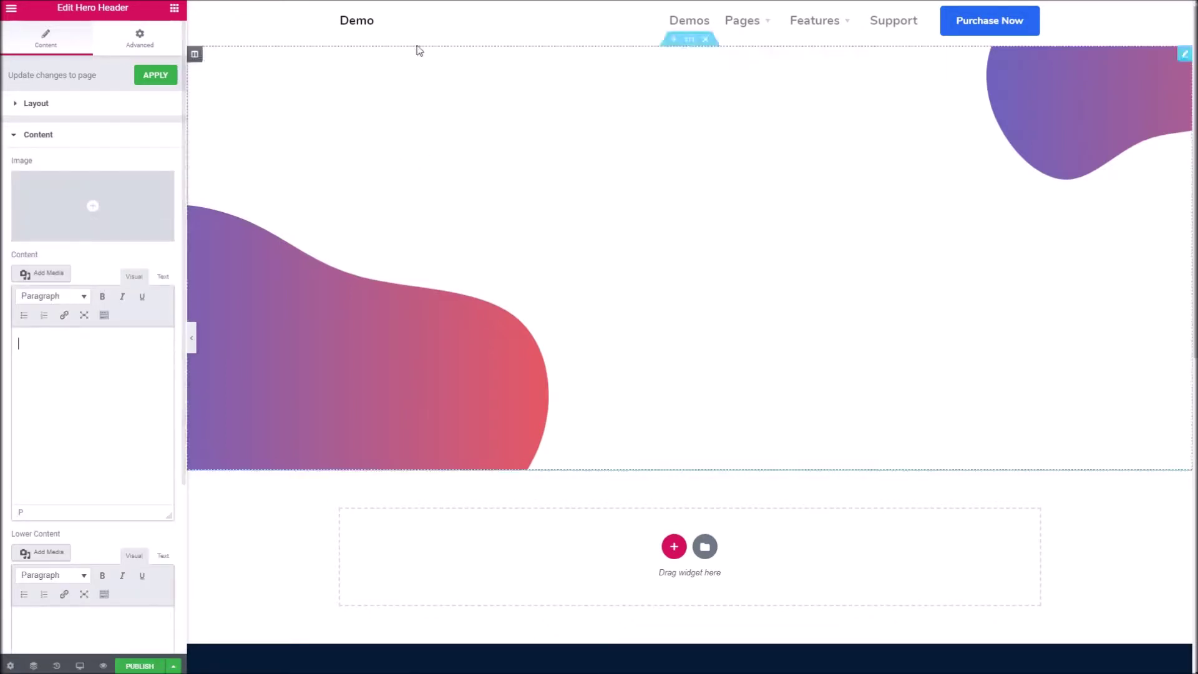
{"action": "type", "text": "Hello world"}
{"action": "triple_click", "coordinate": [39, 367]}
{"action": "left_click", "coordinate": [53, 296]}
{"action": "left_click", "coordinate": [65, 343]}
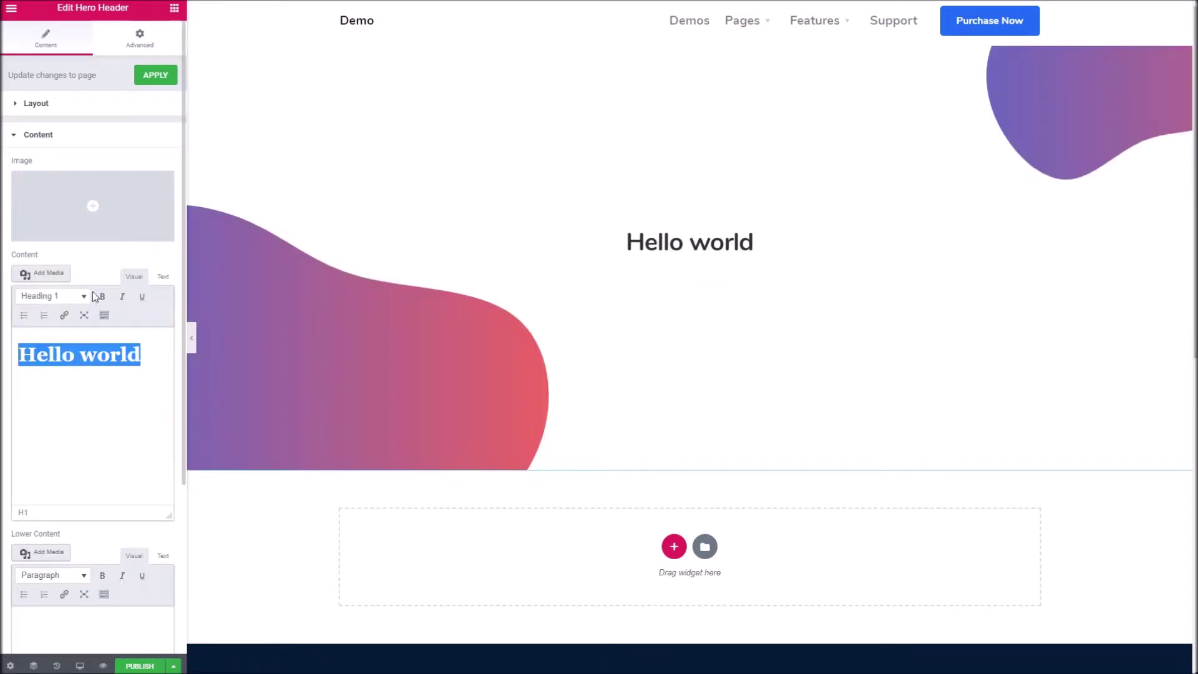
{"action": "left_click", "coordinate": [86, 621]}
{"action": "type", "text": "This is neat!"}
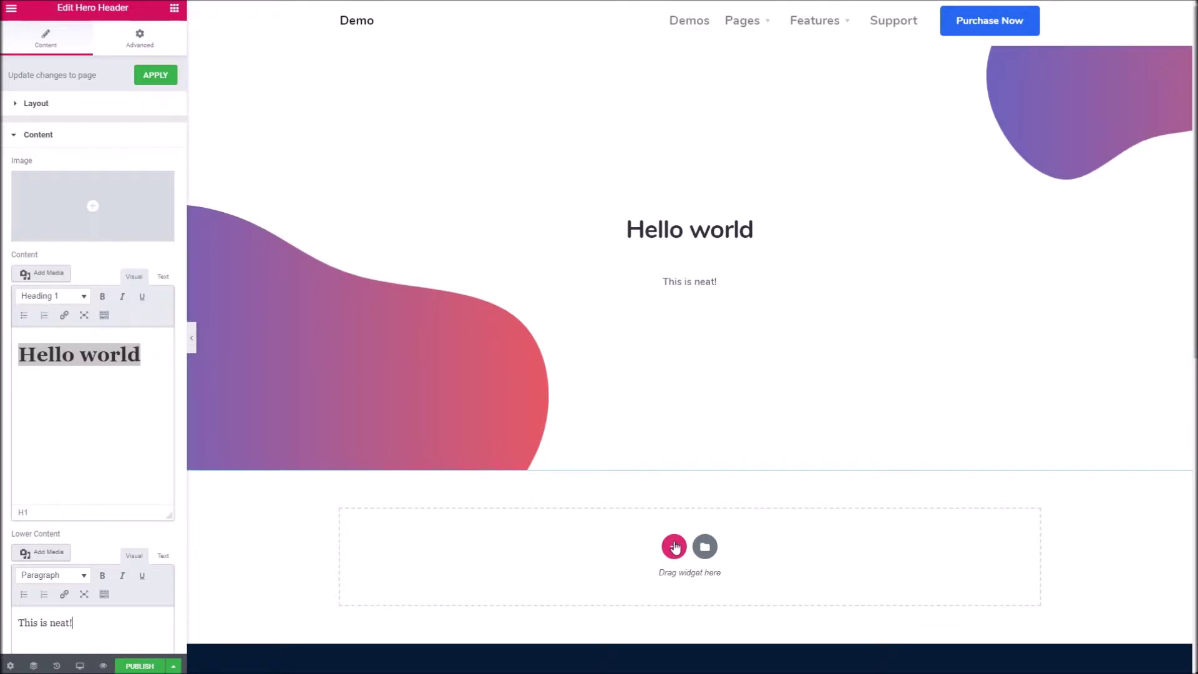
- Add a section with three equal columns below the hero header
{"action": "left_click", "coordinate": [667, 548]}
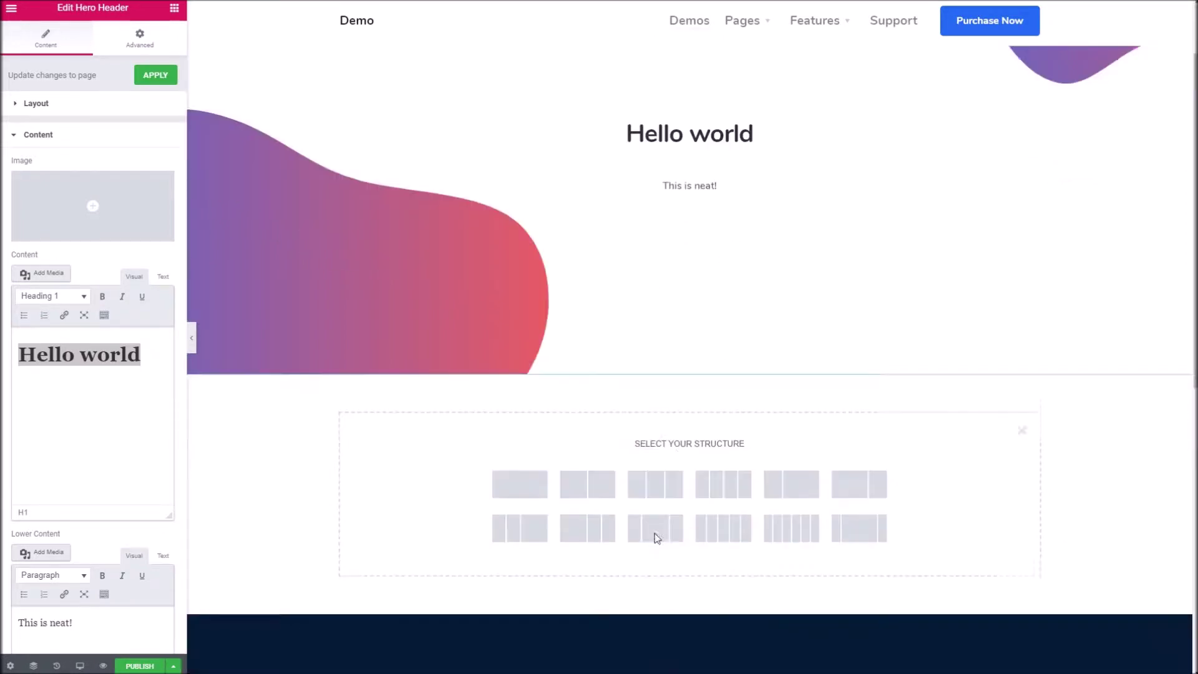
{"action": "scroll", "coordinate": [656, 538], "scroll_direction": "down", "scroll_amount": 4}
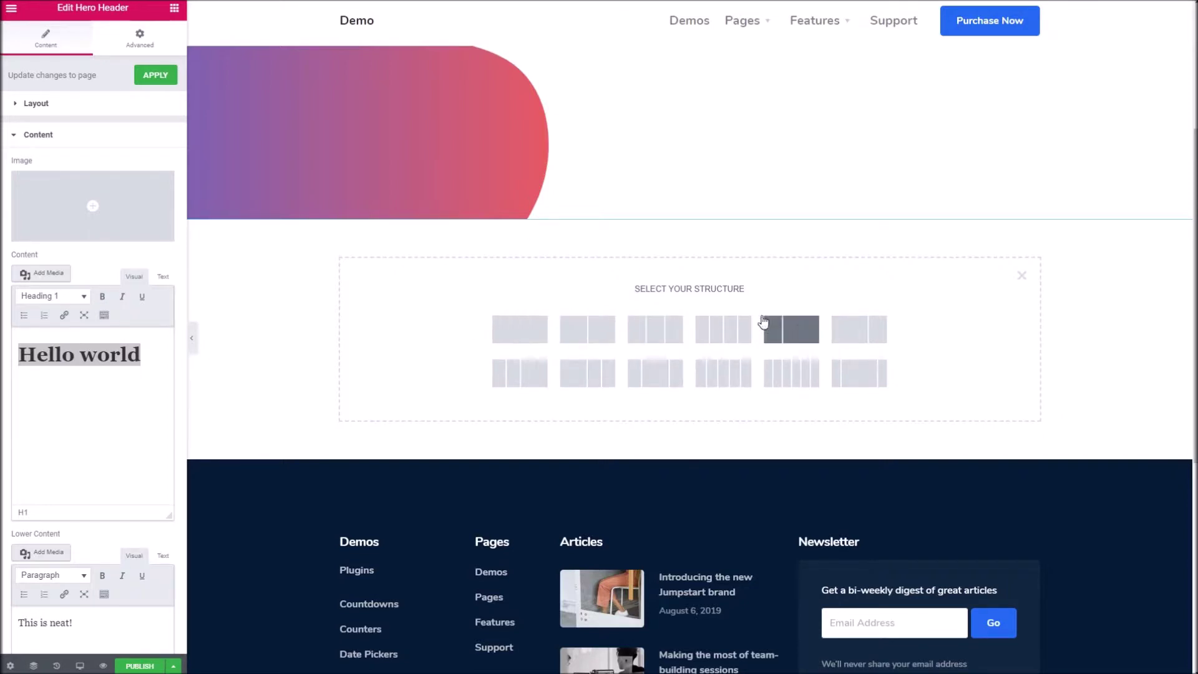
{"action": "left_click", "coordinate": [645, 332]}
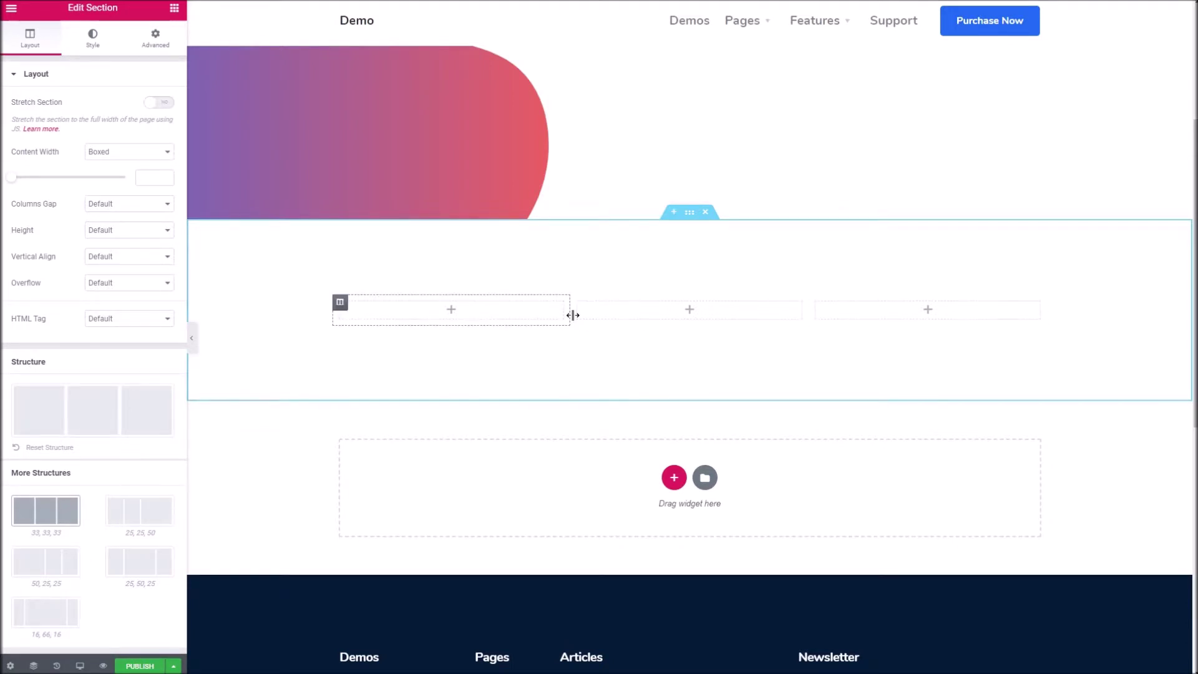
- Resize the three columns so the middle one is wider and the two outer ones are narrower
{"action": "left_click_drag", "start_coordinate": [809, 316], "coordinate": [892, 314]}
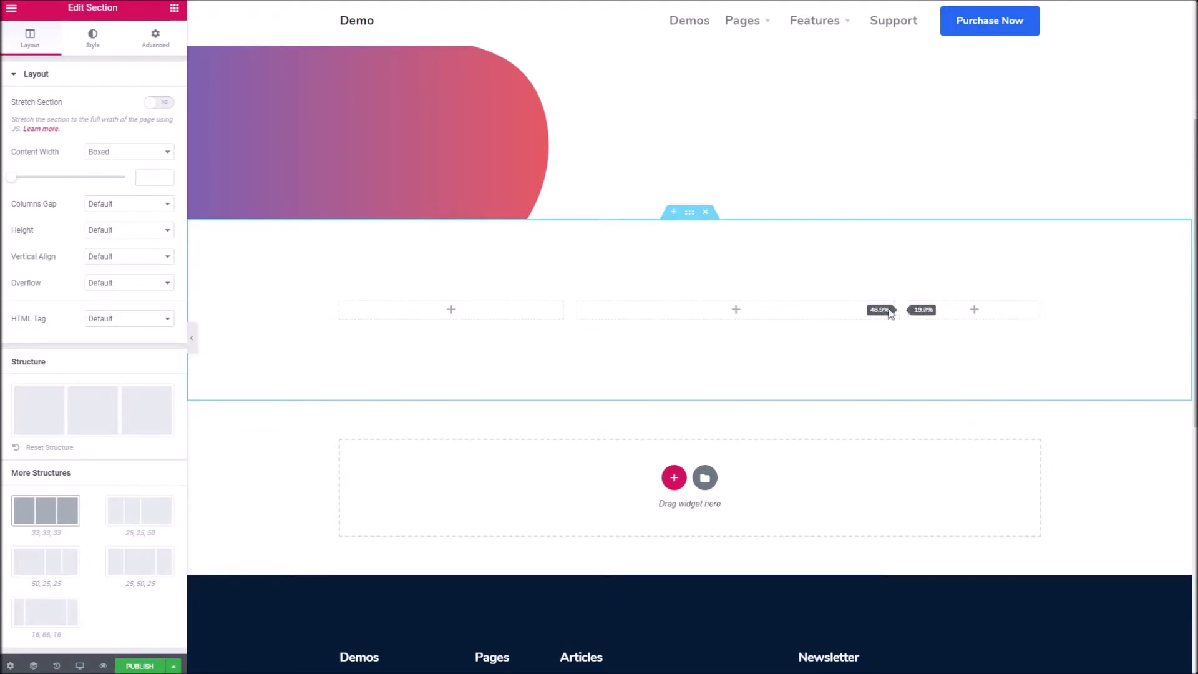
{"action": "left_click_drag", "start_coordinate": [572, 316], "coordinate": [534, 321]}
{"action": "left_click_drag", "start_coordinate": [883, 308], "coordinate": [855, 312]}
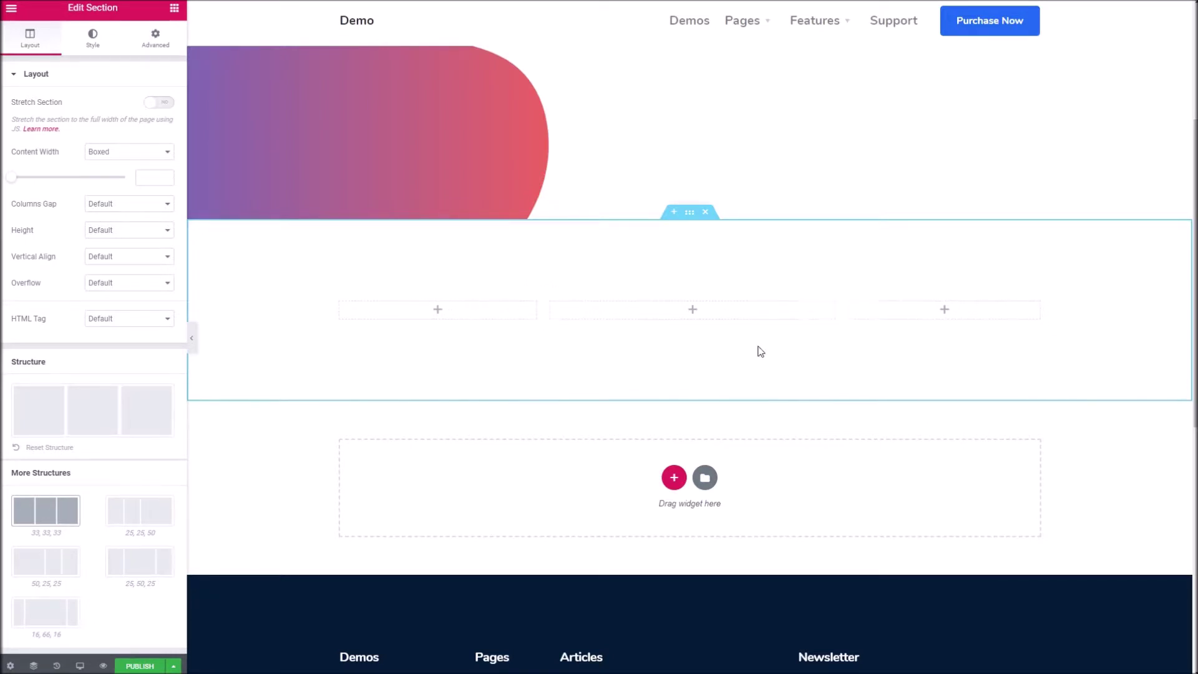
- Place the Jumpstart Icon & Text widget in the first column of the three-column section
{"action": "left_click", "coordinate": [439, 311]}
{"action": "scroll", "coordinate": [134, 326], "scroll_direction": "down", "scroll_amount": 10}
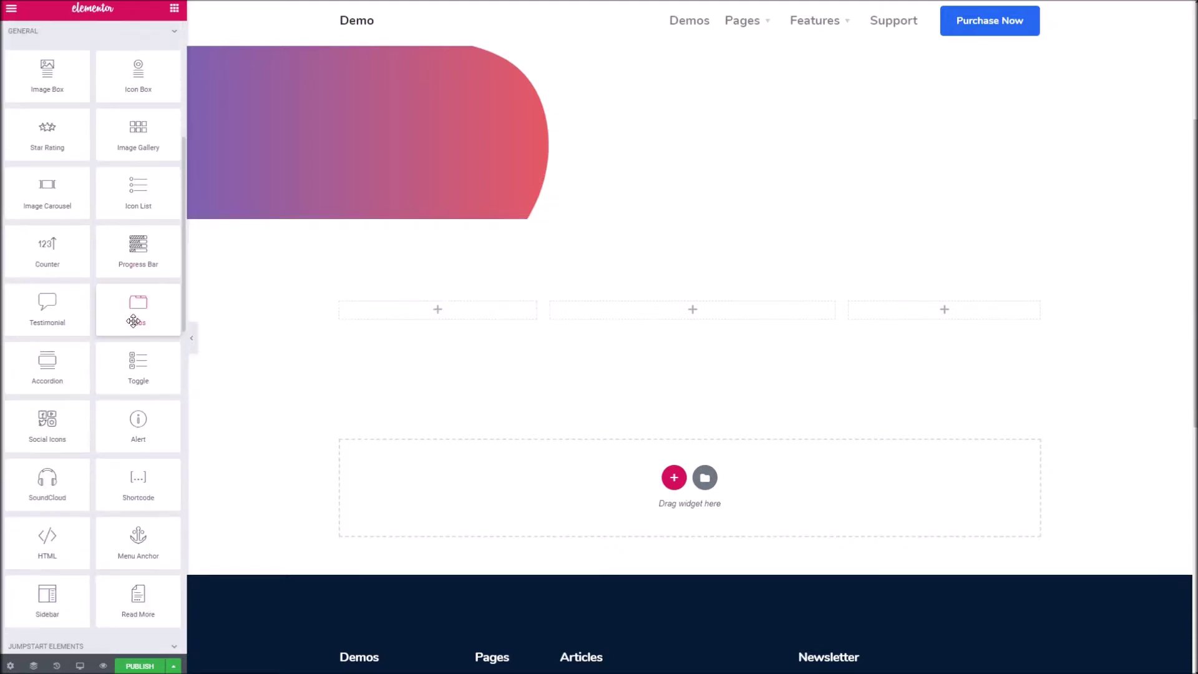
{"action": "scroll", "coordinate": [136, 325], "scroll_direction": "down", "scroll_amount": 12}
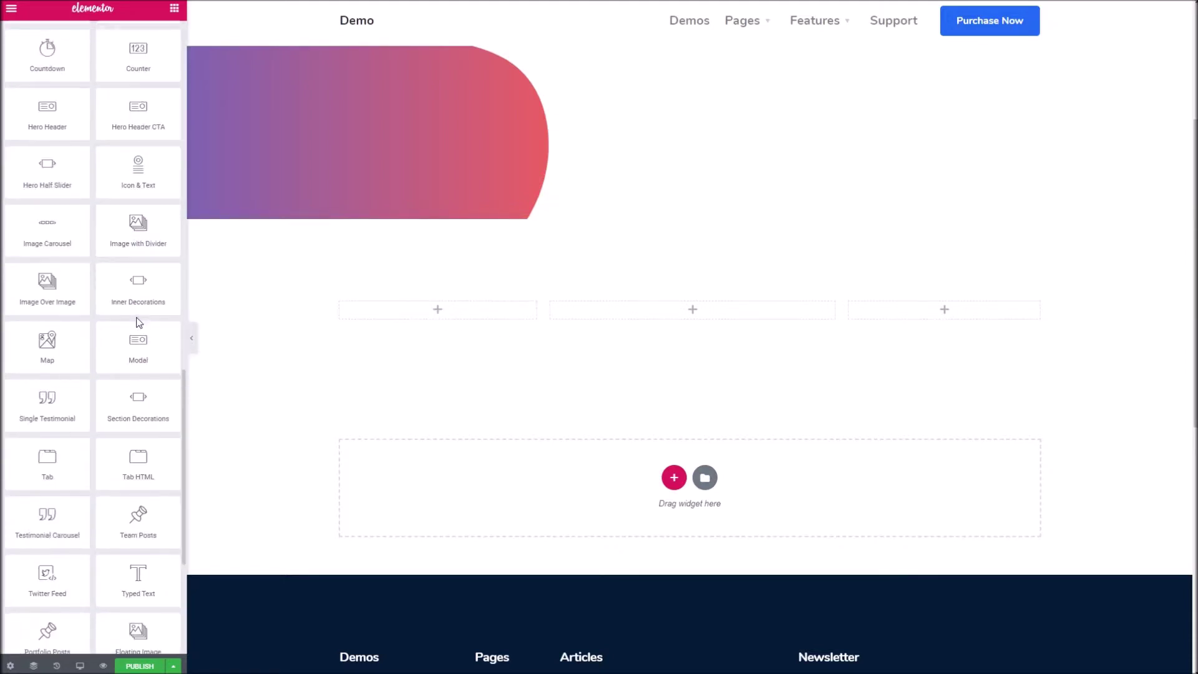
{"action": "scroll", "coordinate": [136, 315], "scroll_direction": "up", "scroll_amount": 3}
{"action": "scroll", "coordinate": [135, 311], "scroll_direction": "up", "scroll_amount": 3}
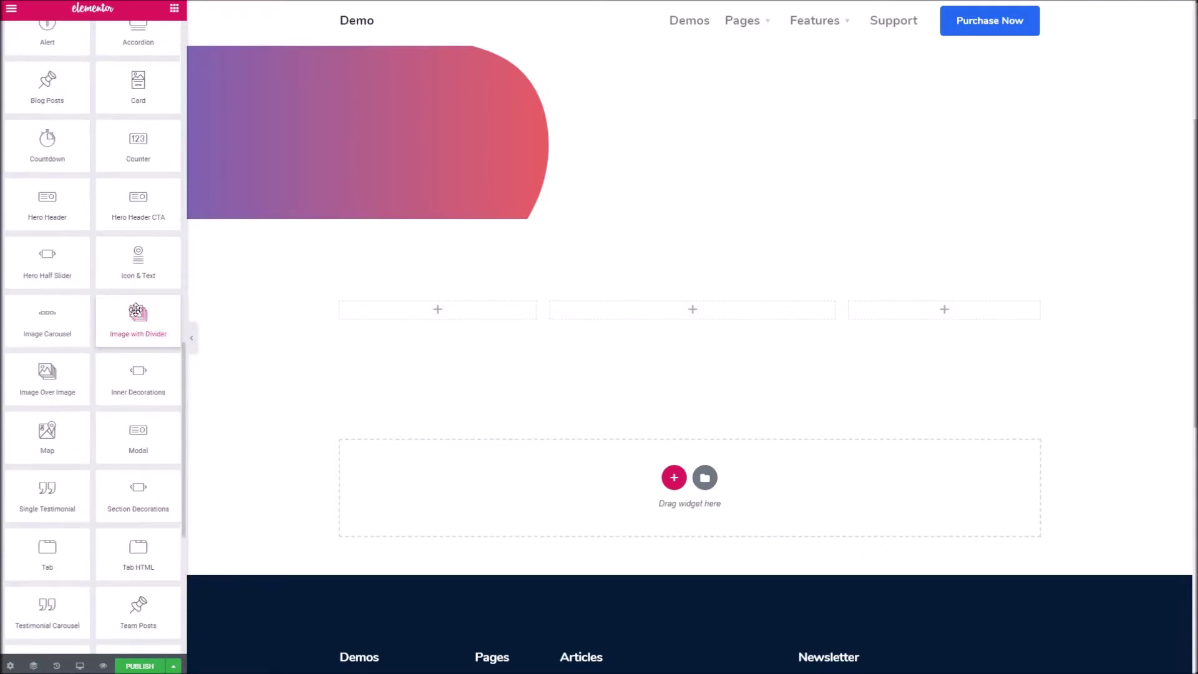
{"action": "scroll", "coordinate": [136, 310], "scroll_direction": "up", "scroll_amount": 1}
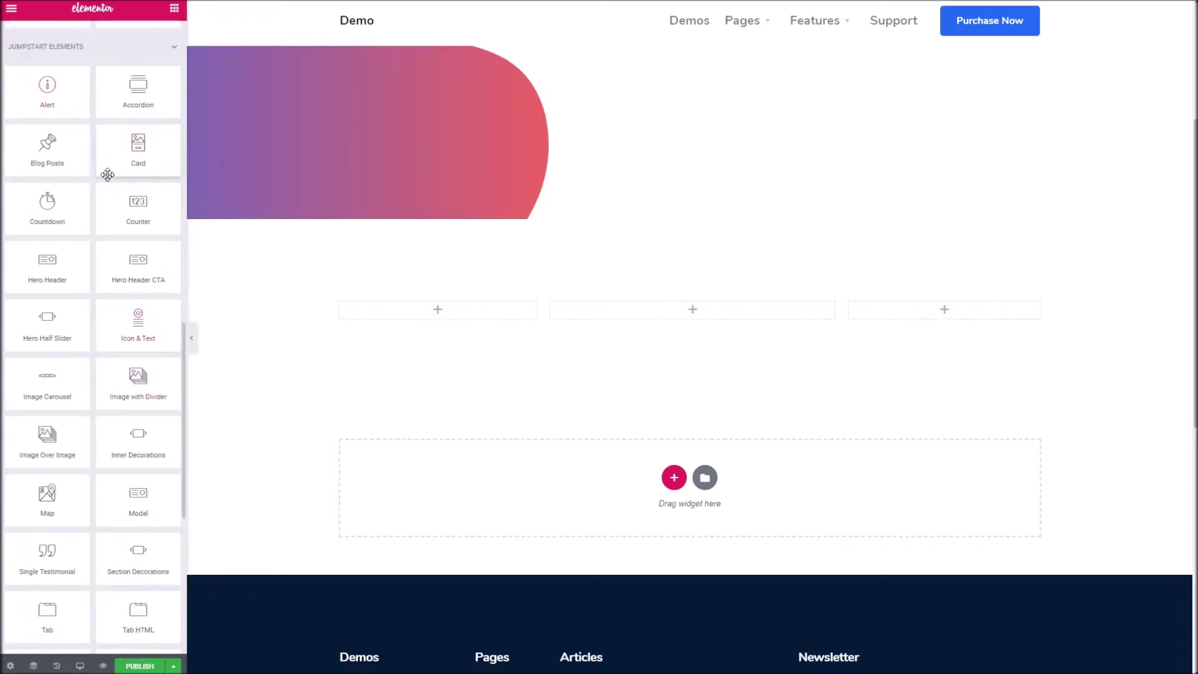
{"action": "left_click_drag", "start_coordinate": [156, 323], "coordinate": [441, 310]}
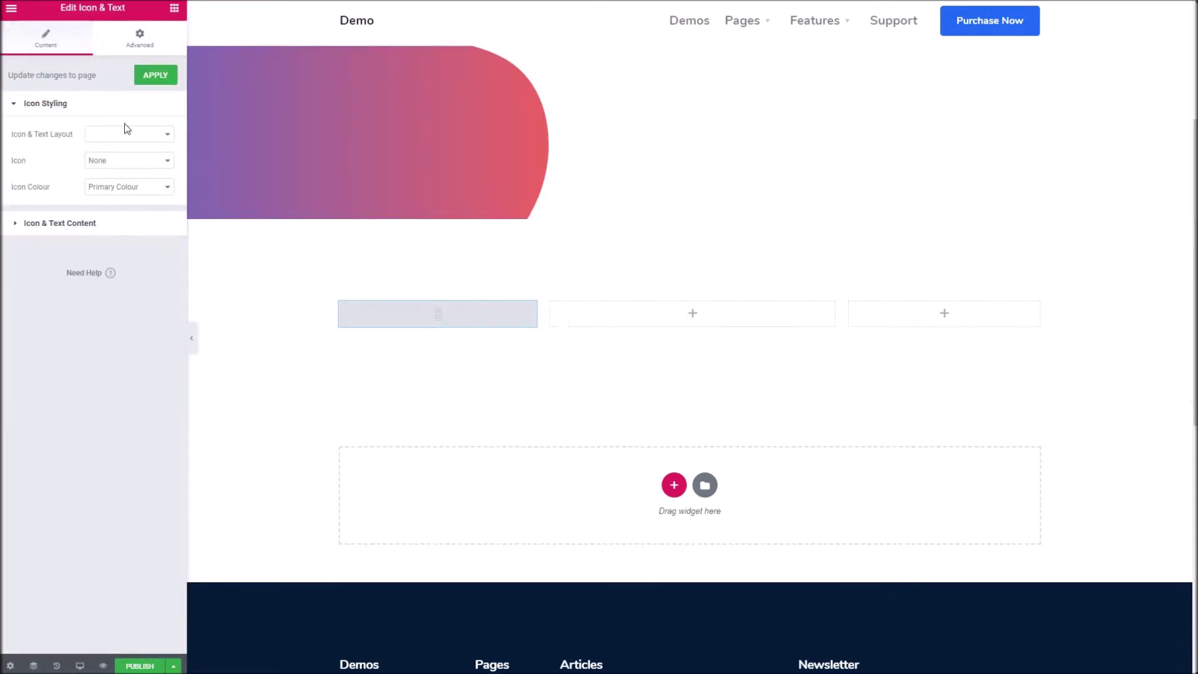
- Style the Icon & Text widget with the Medium Top Icon layout, the Air Conditioning icon and Primary Colour
{"action": "left_click", "coordinate": [125, 138]}
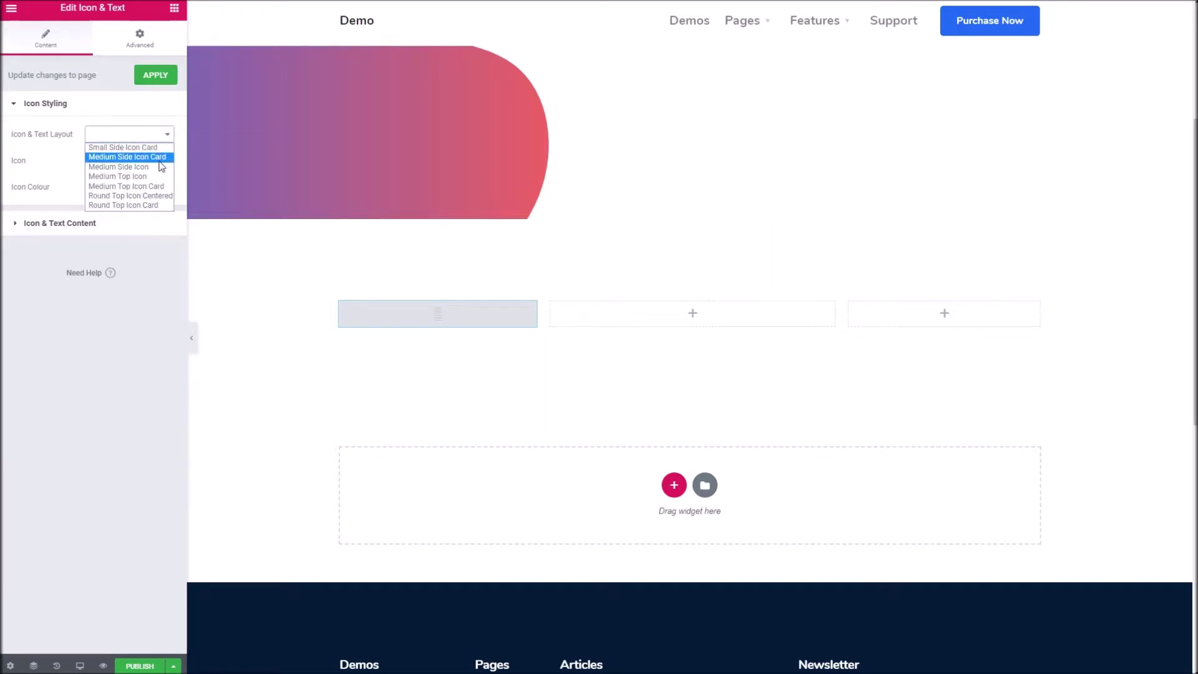
{"action": "left_click", "coordinate": [119, 176]}
{"action": "left_click", "coordinate": [121, 162]}
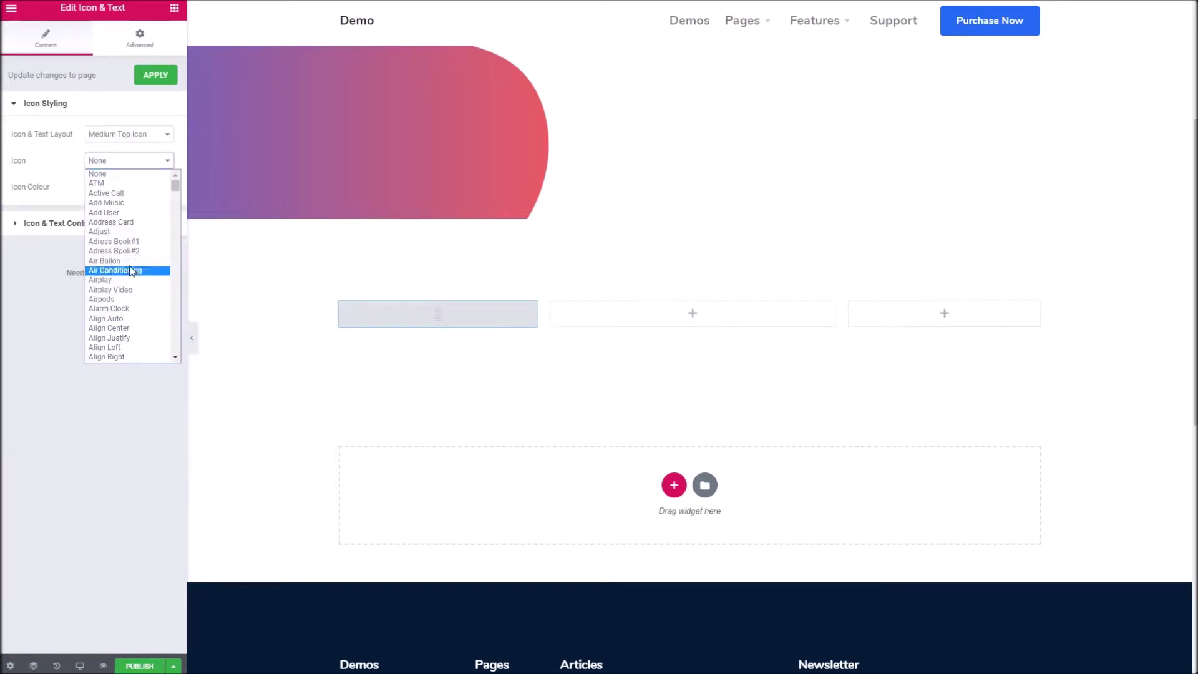
{"action": "left_click", "coordinate": [131, 270]}
{"action": "left_click", "coordinate": [112, 187]}
{"action": "left_click", "coordinate": [115, 196]}
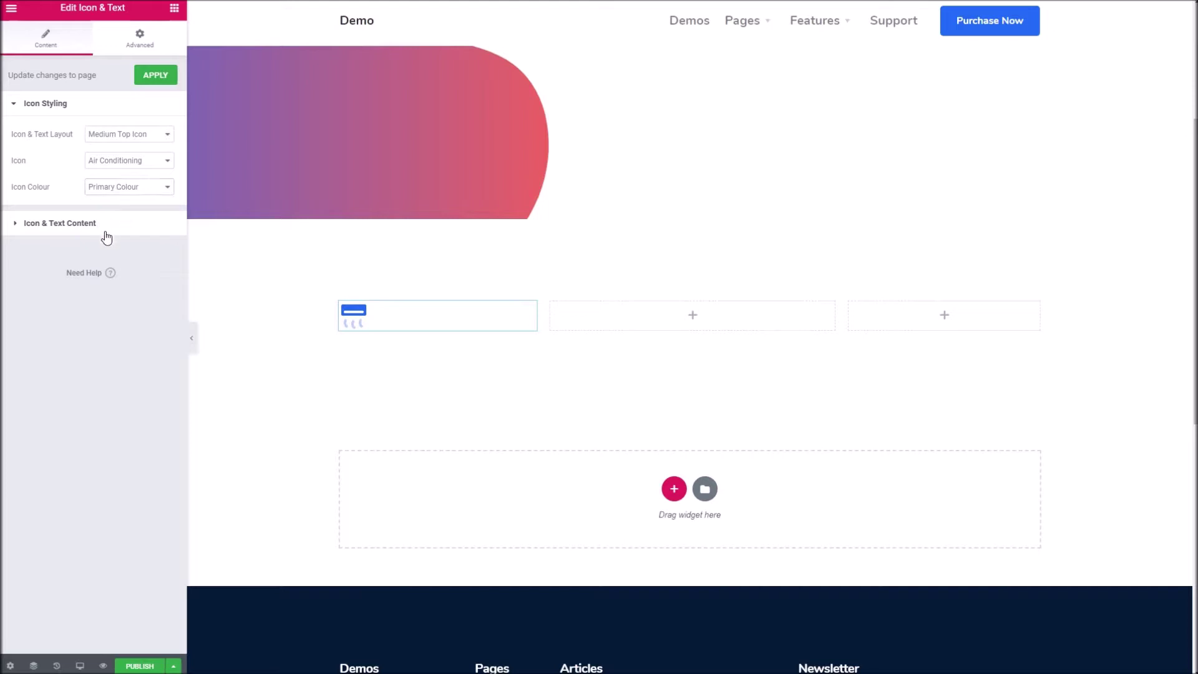
- Set the widget's text to "Except had sex limits county enough the figure former add. Do sang my he next mr soon. It merely waited do unable."
{"action": "left_click", "coordinate": [107, 236]}
{"action": "left_click", "coordinate": [103, 284]}
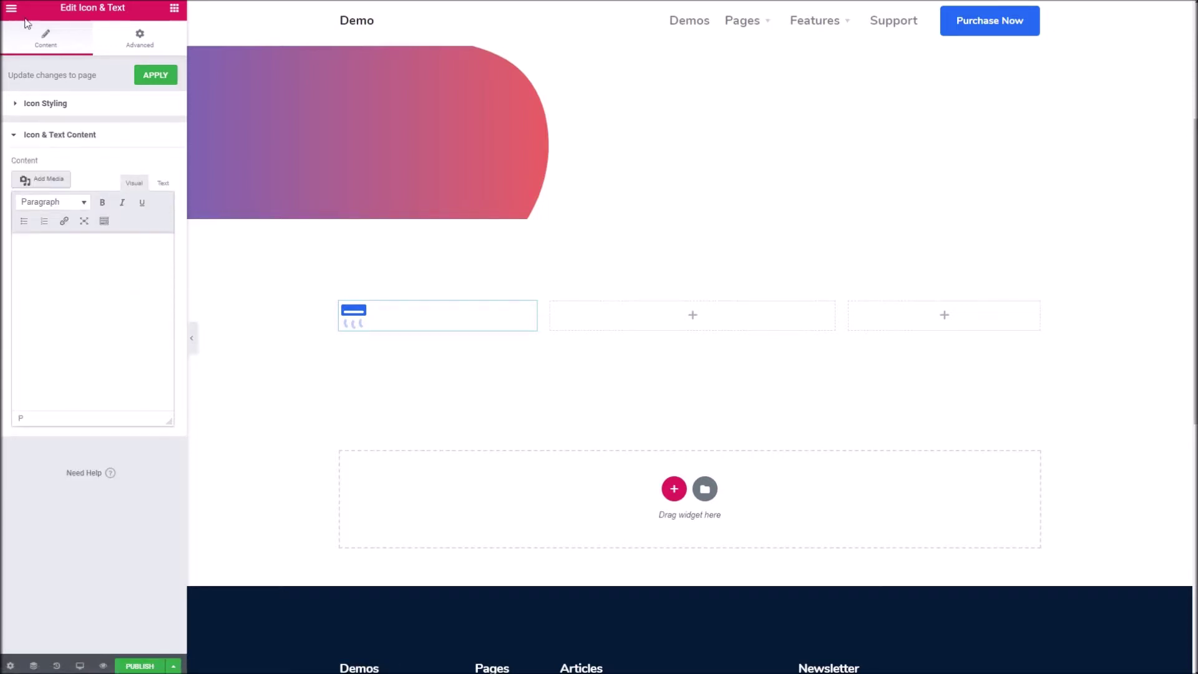
{"action": "type", "text": "Except had sex limits county enough the figure former add. Do sang my he next mr soon. It merely waited do unable."}
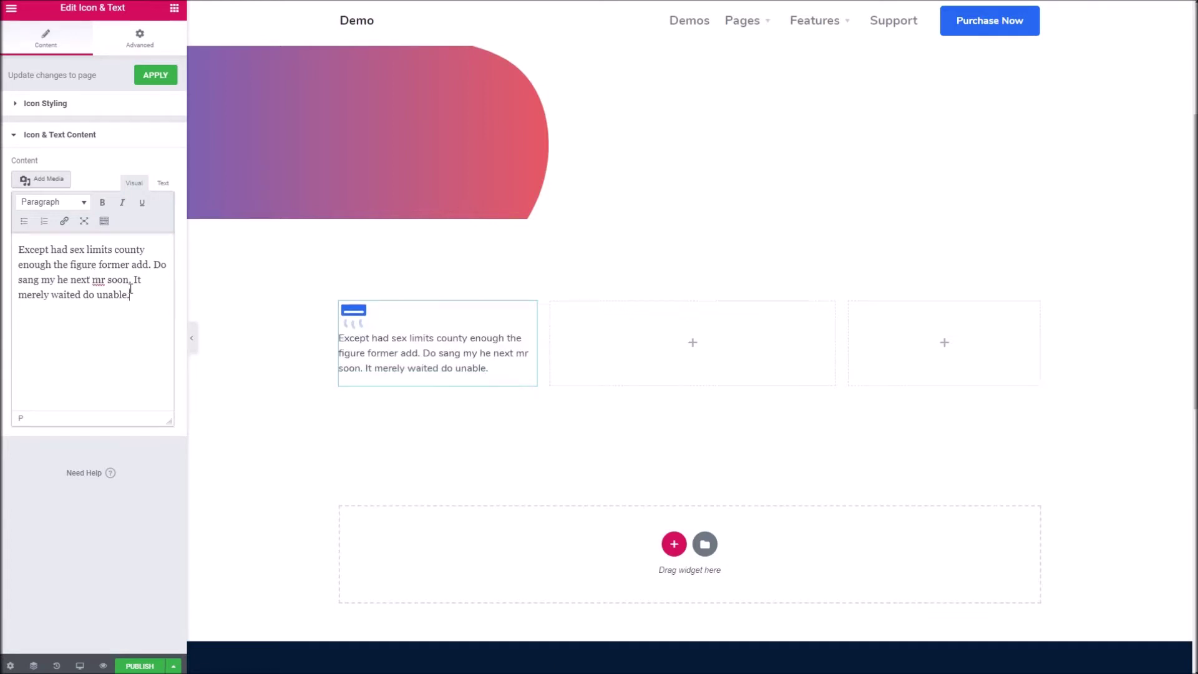
- Duplicate the Icon & Text widget into the second and third columns, and narrow the middle column to widen the third
{"action": "right_click", "coordinate": [486, 334]}
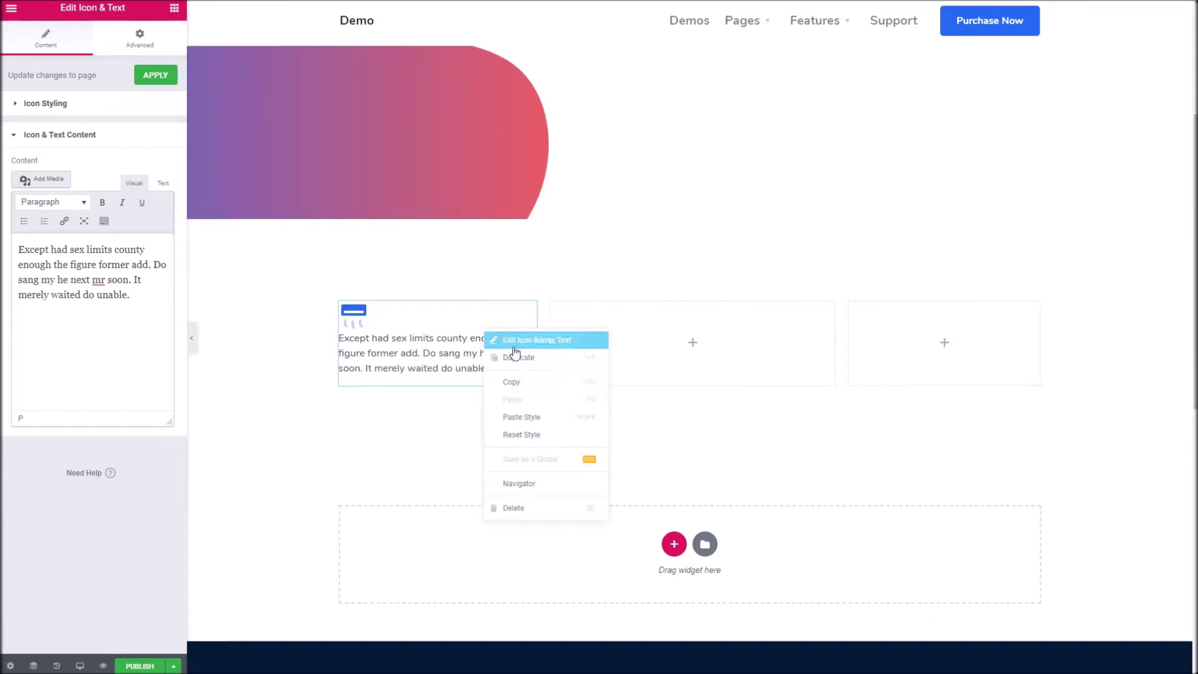
{"action": "left_click", "coordinate": [527, 357]}
{"action": "left_click_drag", "start_coordinate": [526, 402], "coordinate": [706, 317]}
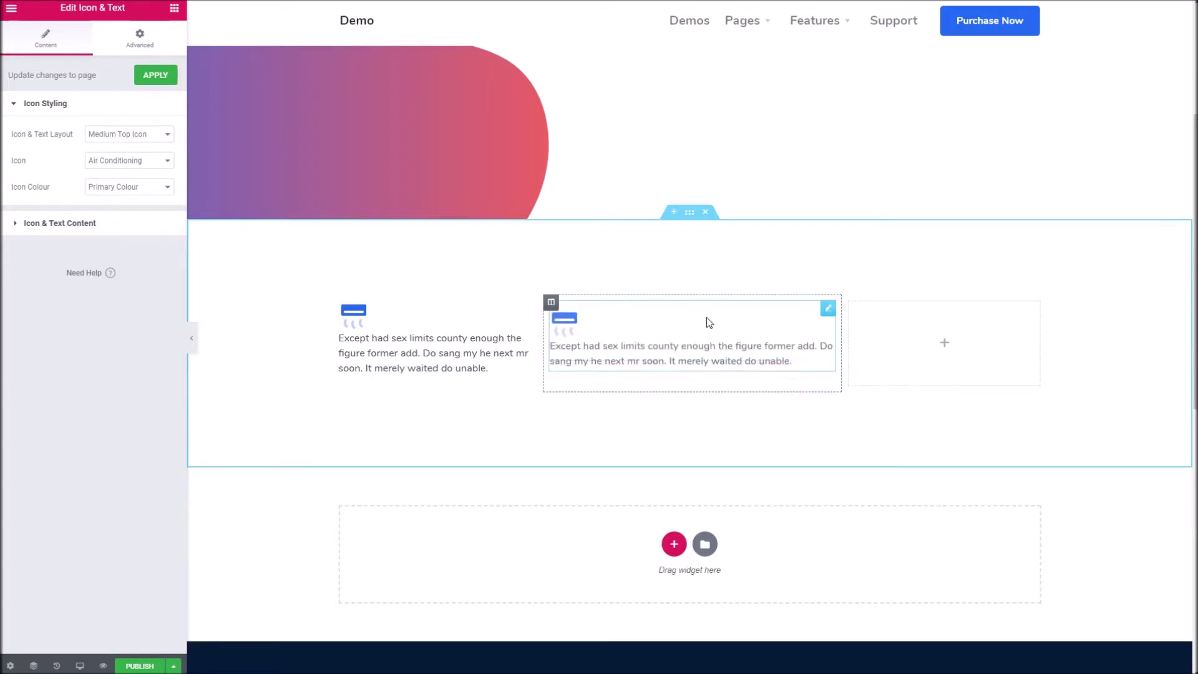
{"action": "right_click", "coordinate": [827, 312]}
{"action": "left_click", "coordinate": [864, 339]}
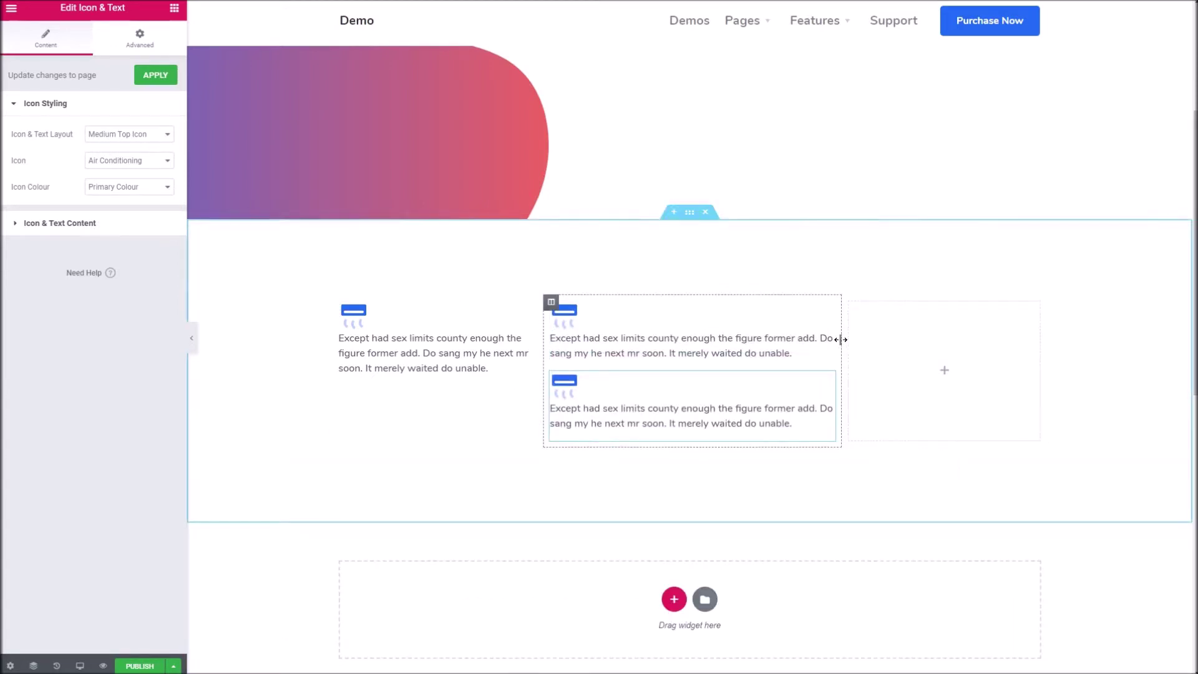
{"action": "left_click_drag", "start_coordinate": [829, 379], "coordinate": [784, 346]}
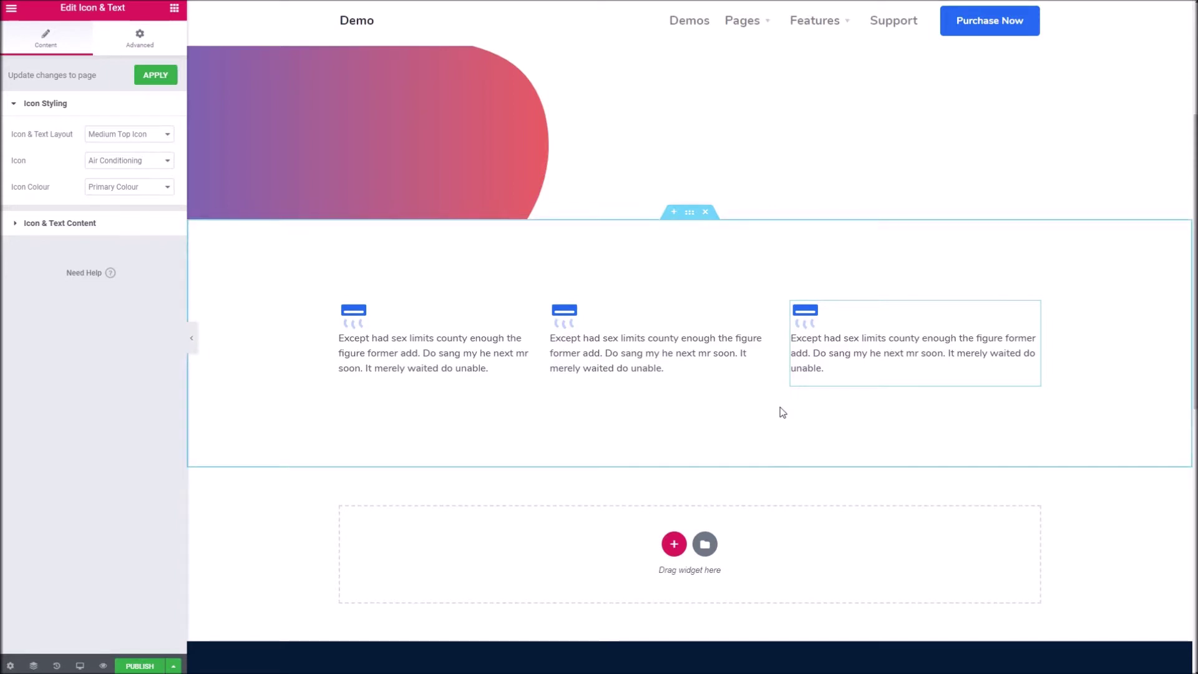
- Add a section with two equal columns below the three icon columns
{"action": "scroll", "coordinate": [704, 534], "scroll_direction": "down", "scroll_amount": 4}
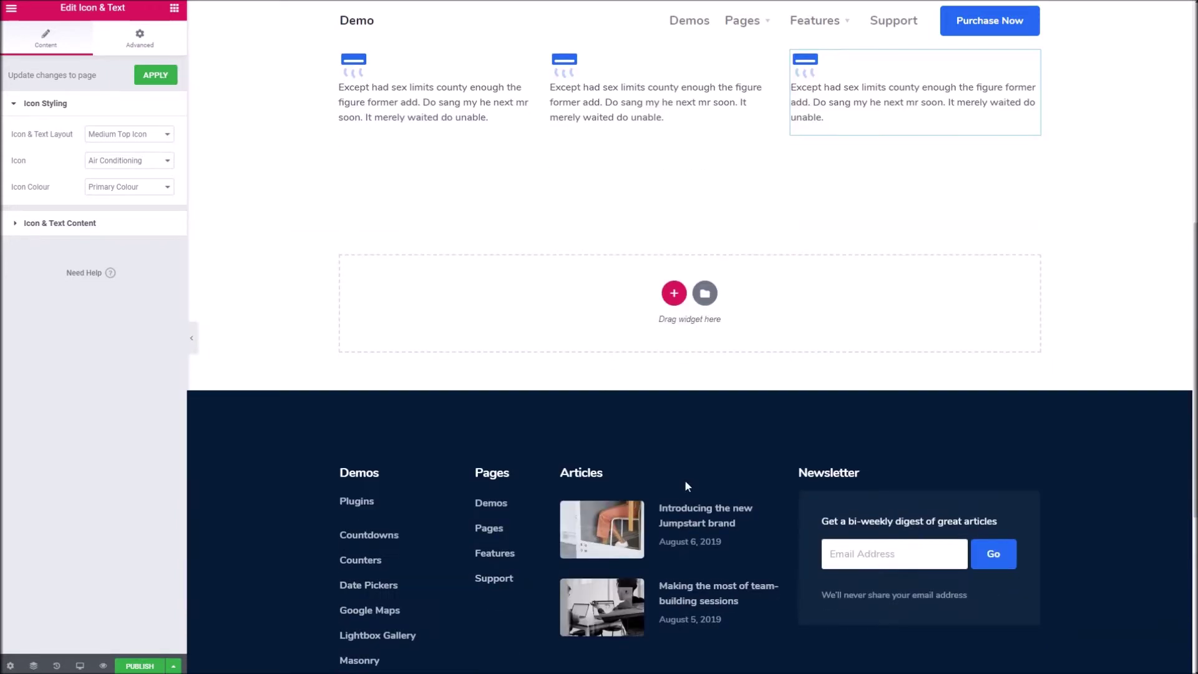
{"action": "left_click", "coordinate": [674, 294]}
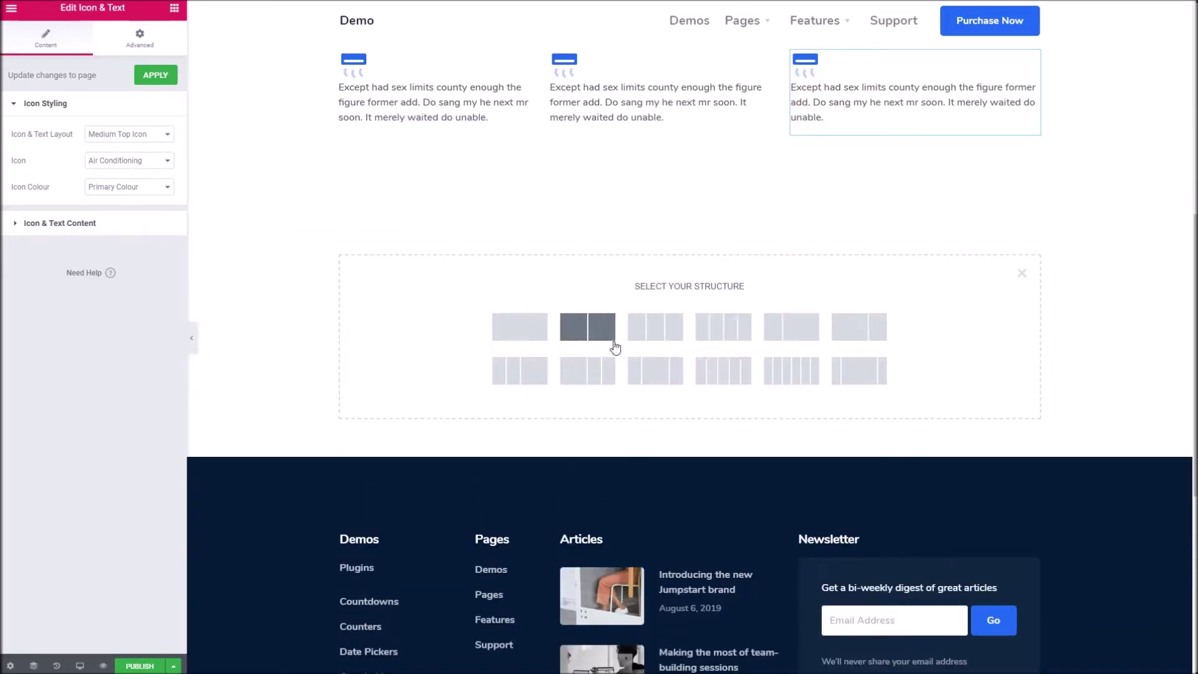
{"action": "left_click", "coordinate": [592, 326]}
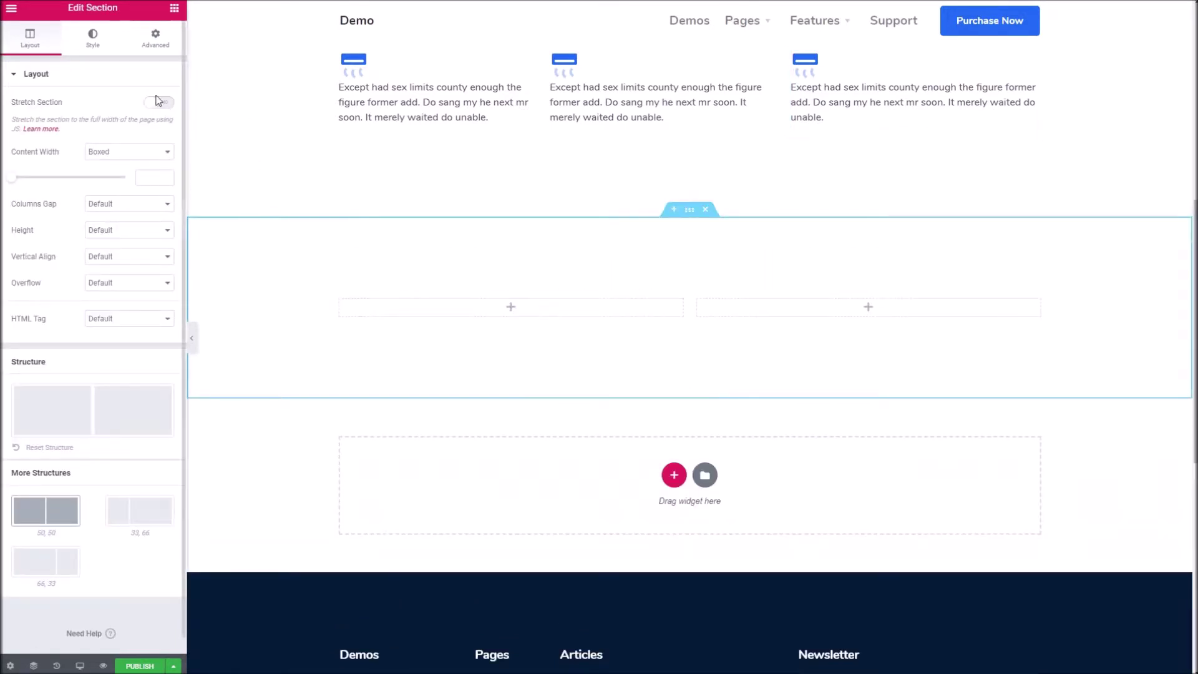
{"action": "left_click", "coordinate": [174, 10]}
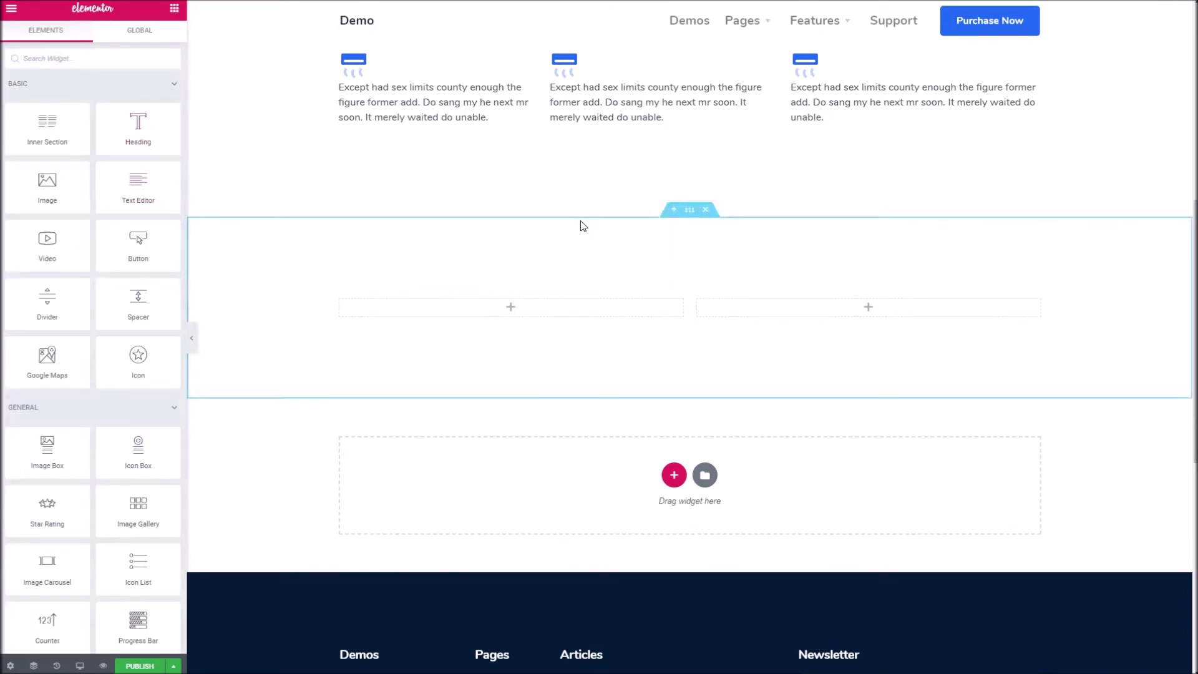
- Give the new two-column section the CSS class bg-dark
{"action": "right_click", "coordinate": [251, 249]}
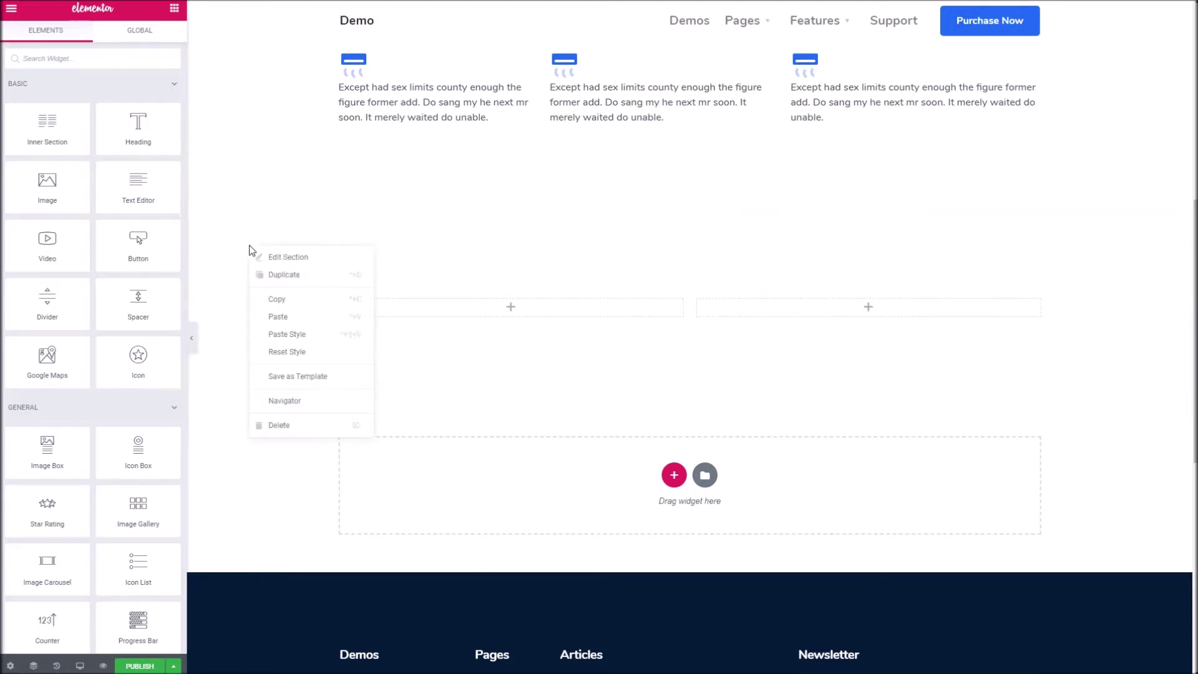
{"action": "left_click", "coordinate": [265, 258]}
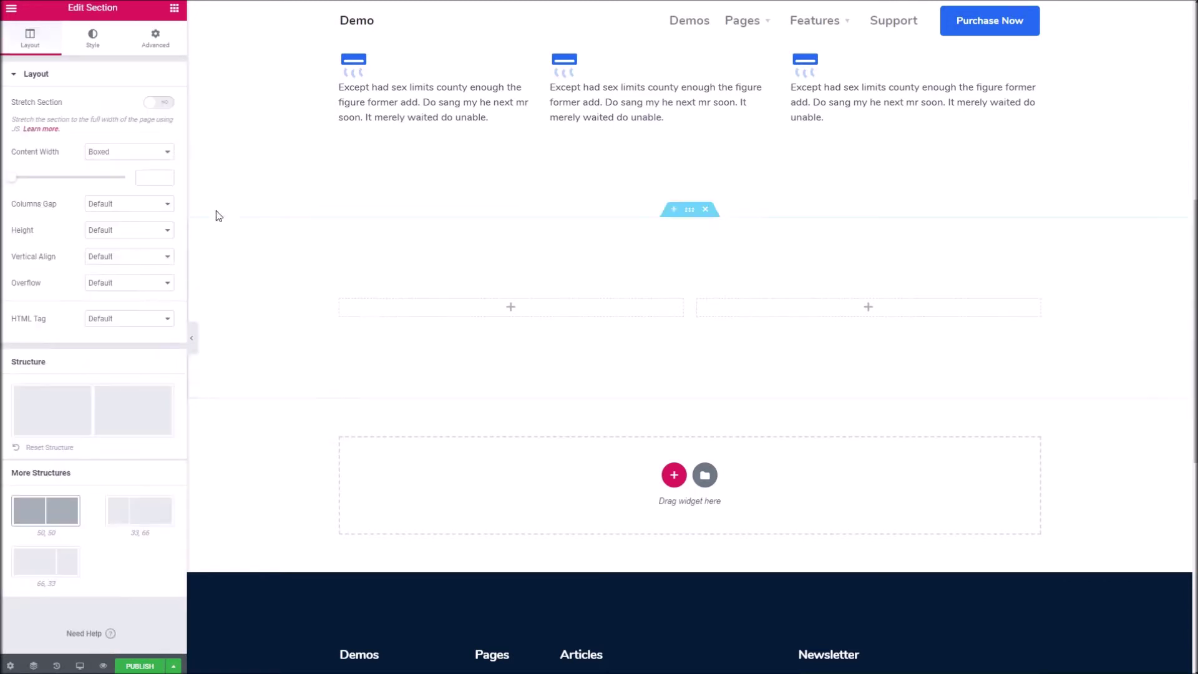
{"action": "left_click", "coordinate": [161, 48]}
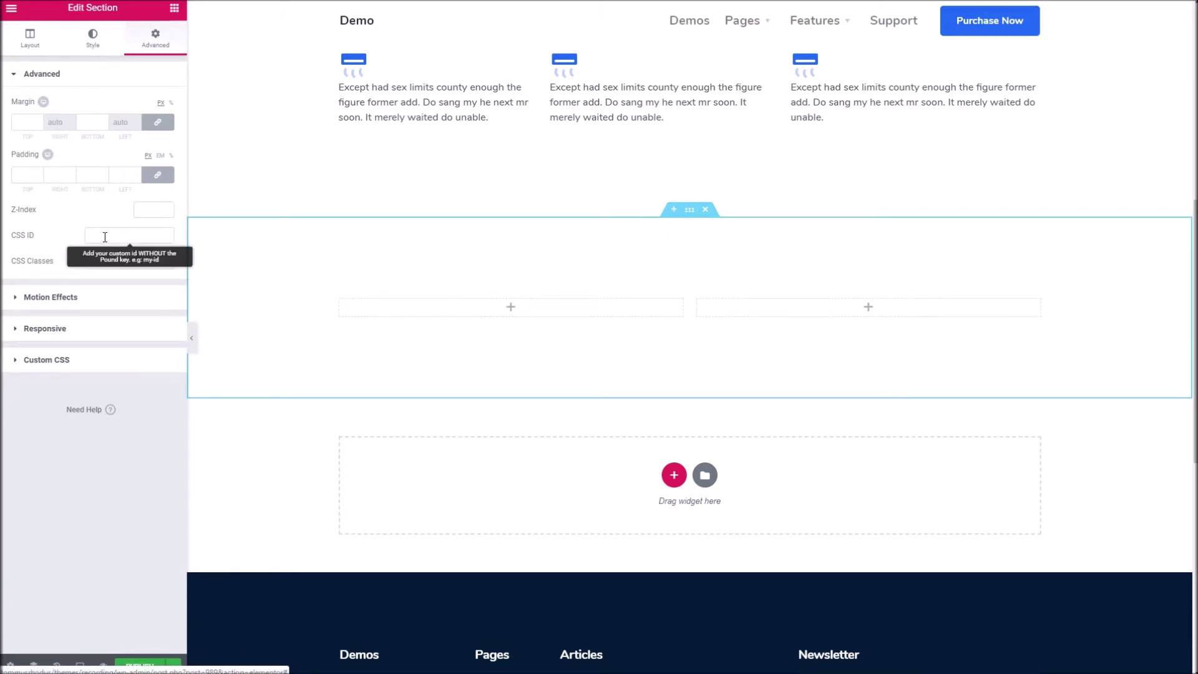
{"action": "left_click", "coordinate": [152, 261]}
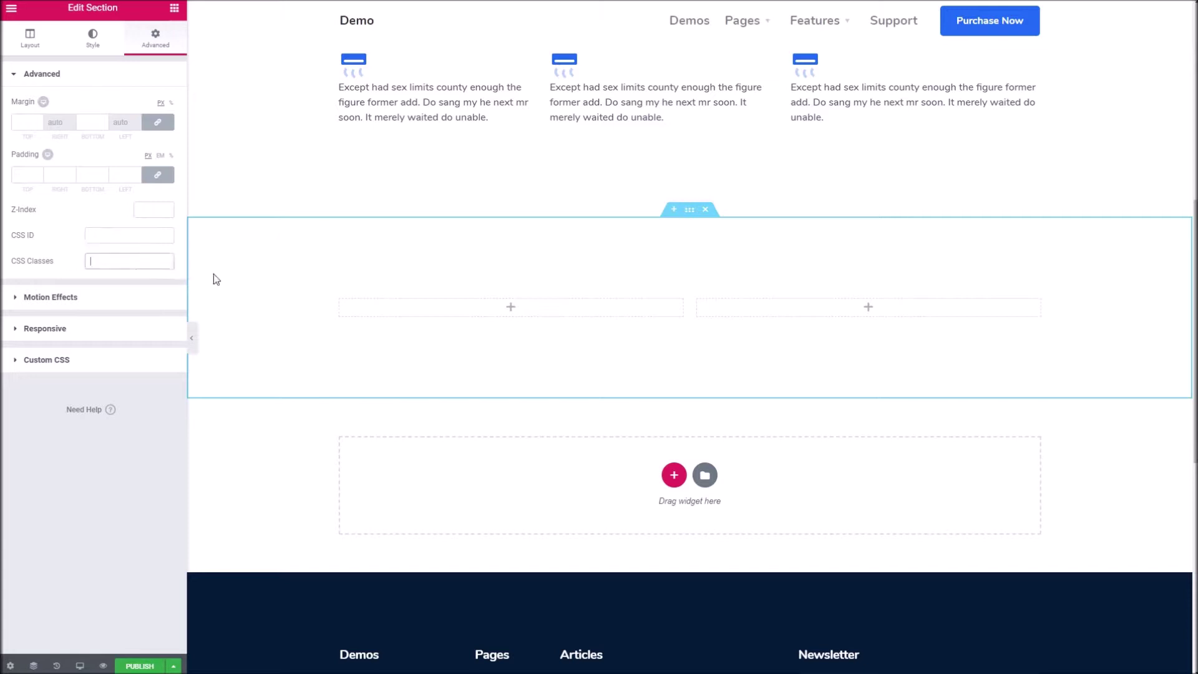
{"action": "type", "text": "bg-dark"}
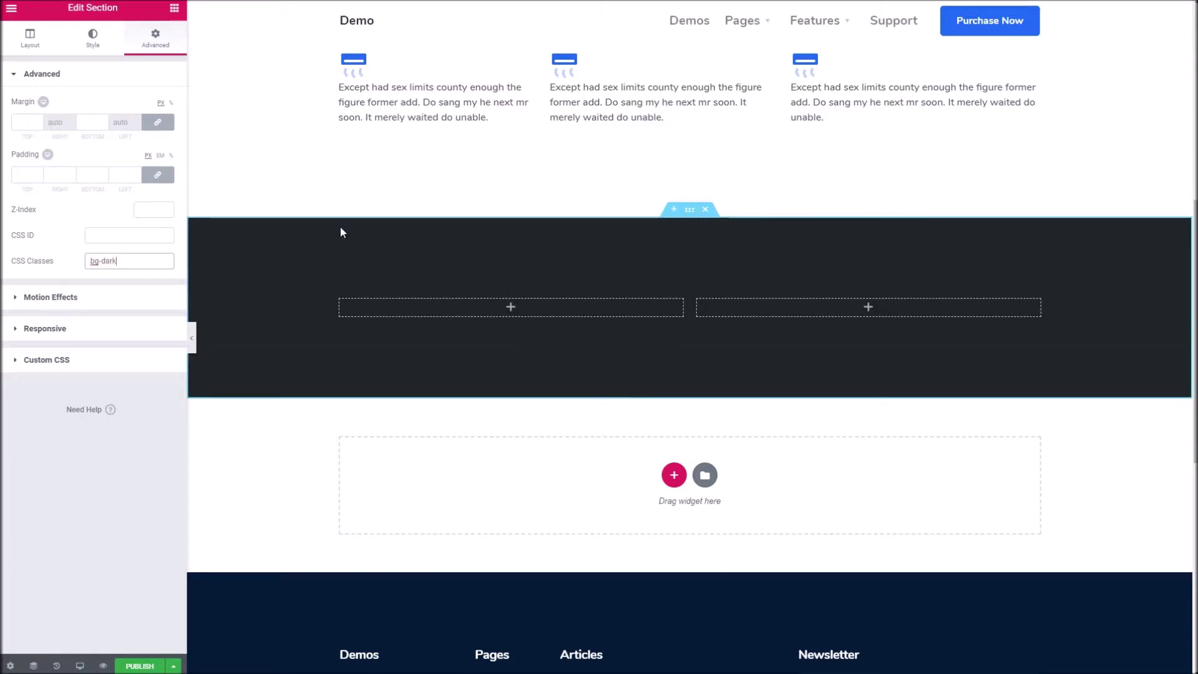
- Set the two-column section's background type to classic with the purple colour #7900c4
{"action": "left_click", "coordinate": [91, 44]}
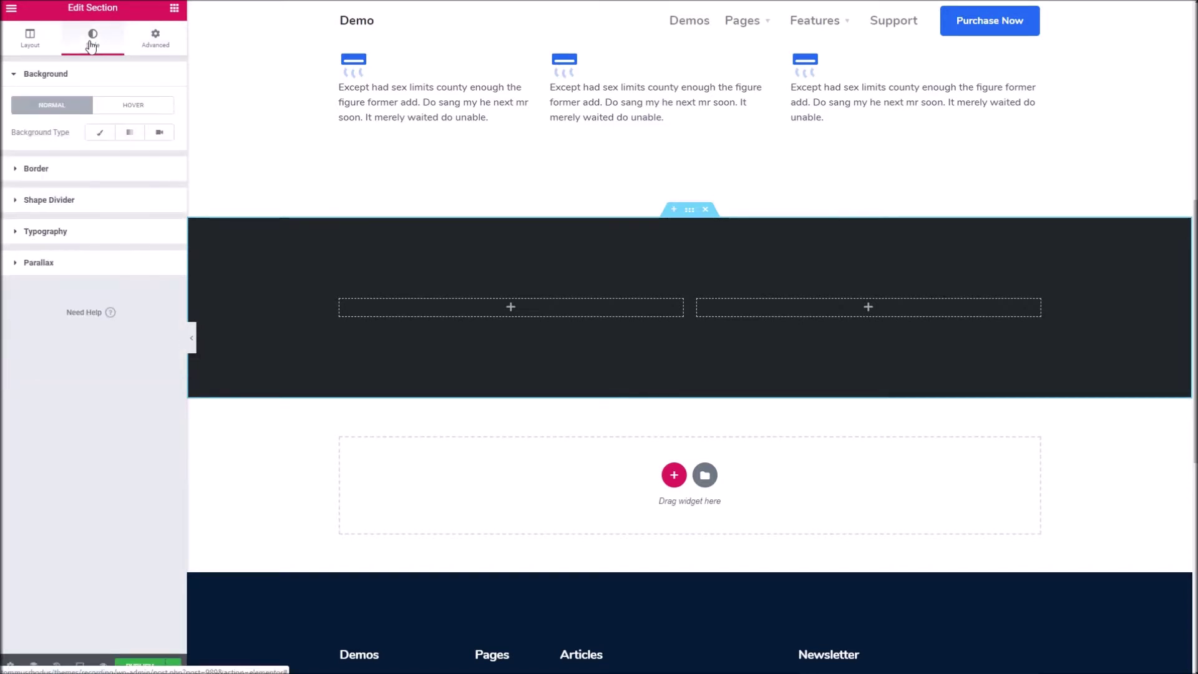
{"action": "left_click", "coordinate": [99, 133]}
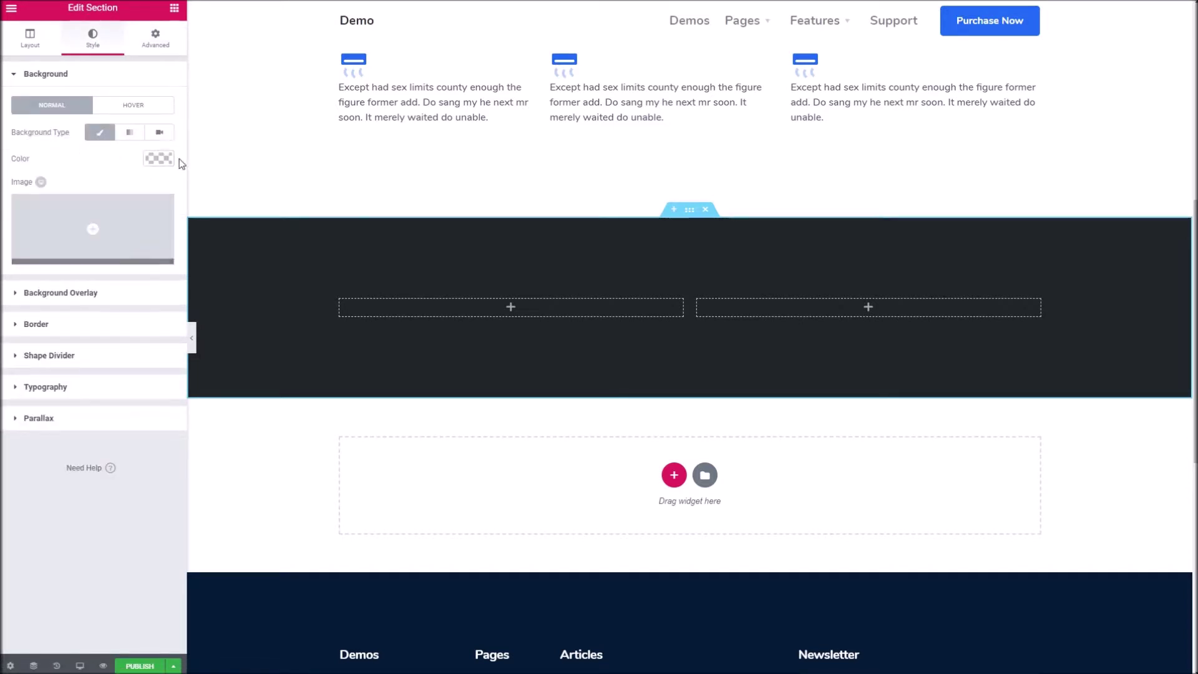
{"action": "left_click", "coordinate": [157, 159]}
{"action": "left_click", "coordinate": [107, 205]}
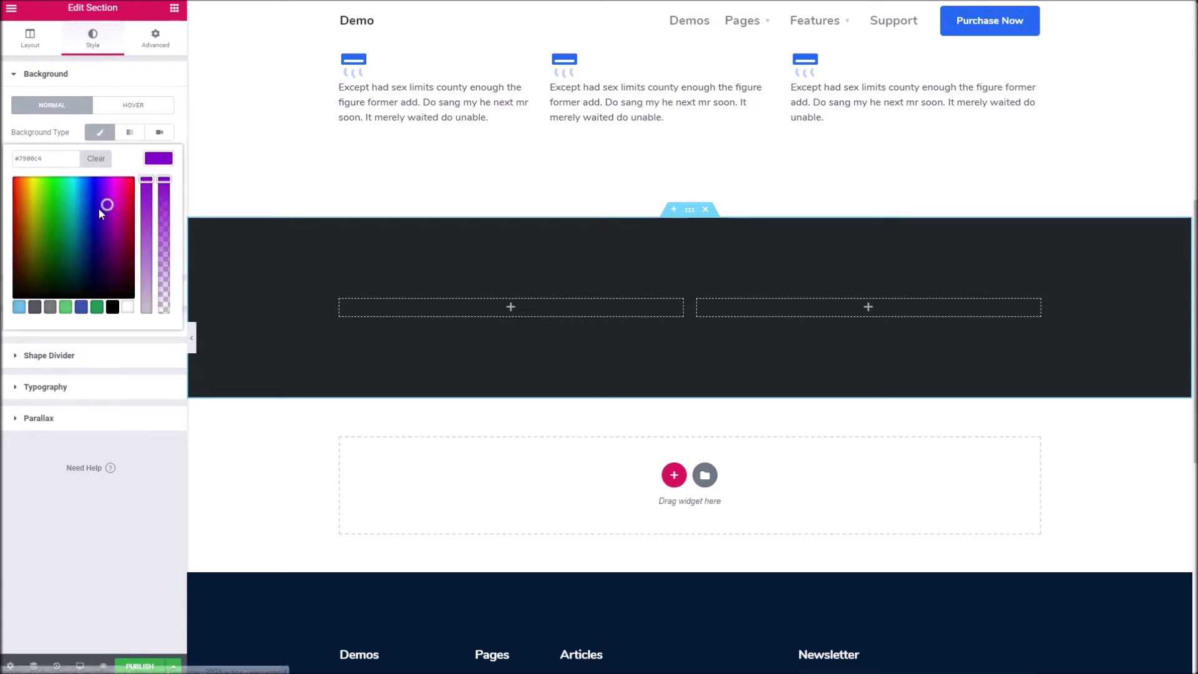
{"action": "left_click", "coordinate": [95, 78]}
- Remove the bg-dark CSS class from the two-column section
{"action": "left_click", "coordinate": [156, 39]}
{"action": "left_click", "coordinate": [134, 261]}
{"action": "type", "text": "bg-dark"}
{"action": "key", "text": "ctrl+a"}
{"action": "key", "text": "BackSpace"}
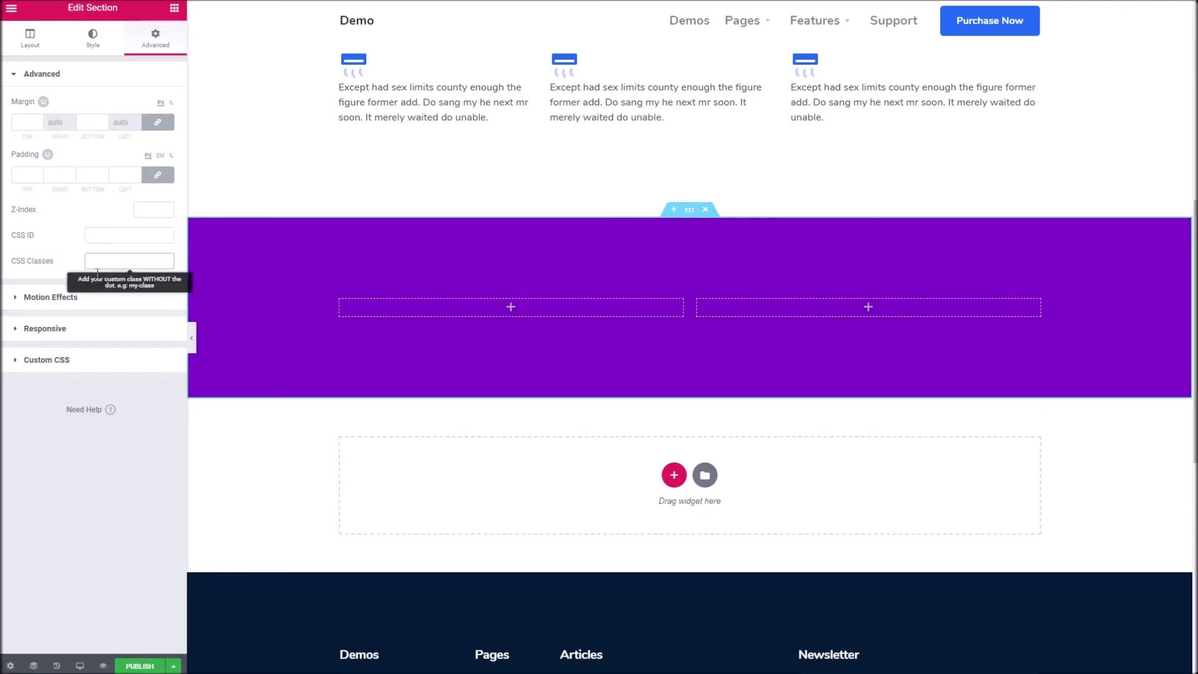
- Change the two-column section's background colour to the deep blue #2d00b5
{"action": "left_click", "coordinate": [94, 38]}
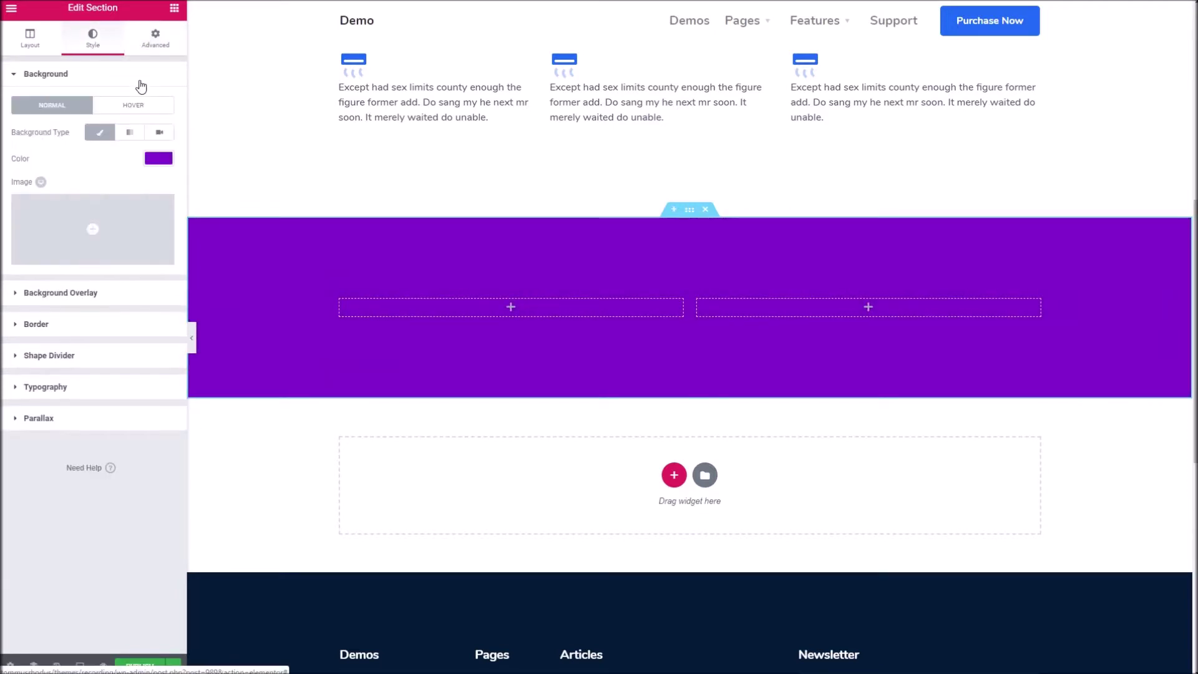
{"action": "left_click", "coordinate": [158, 158]}
{"action": "left_click", "coordinate": [76, 245]}
{"action": "left_click_drag", "start_coordinate": [76, 246], "coordinate": [99, 213]}
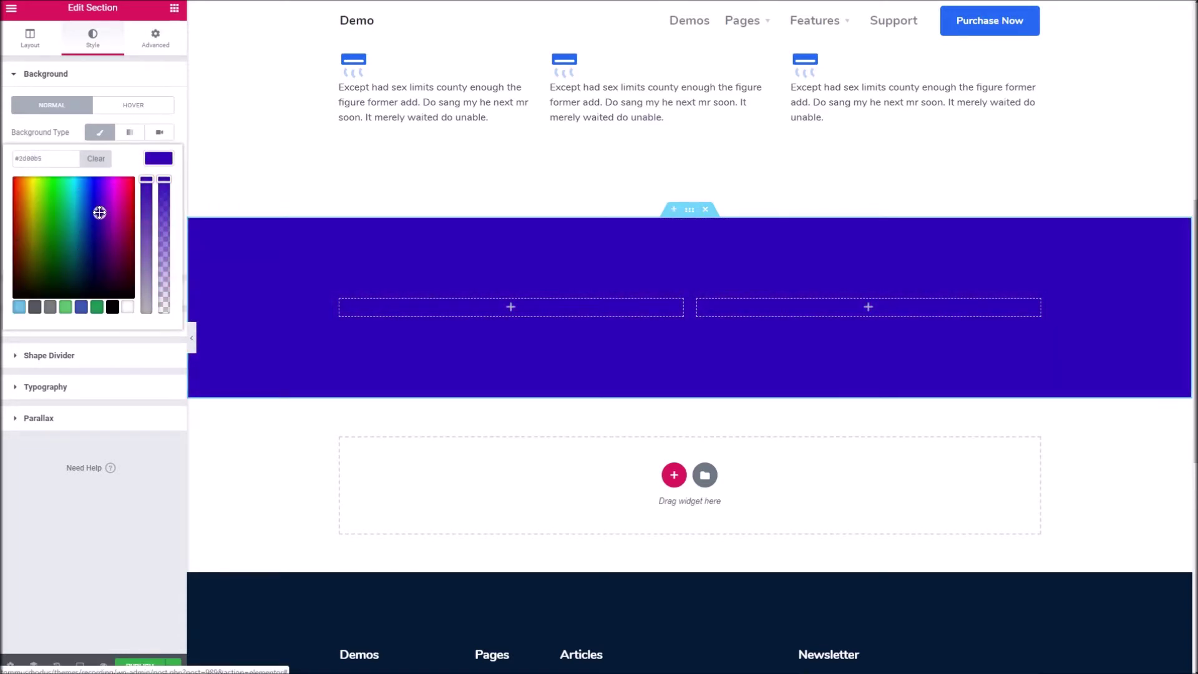
{"action": "left_click", "coordinate": [154, 41]}
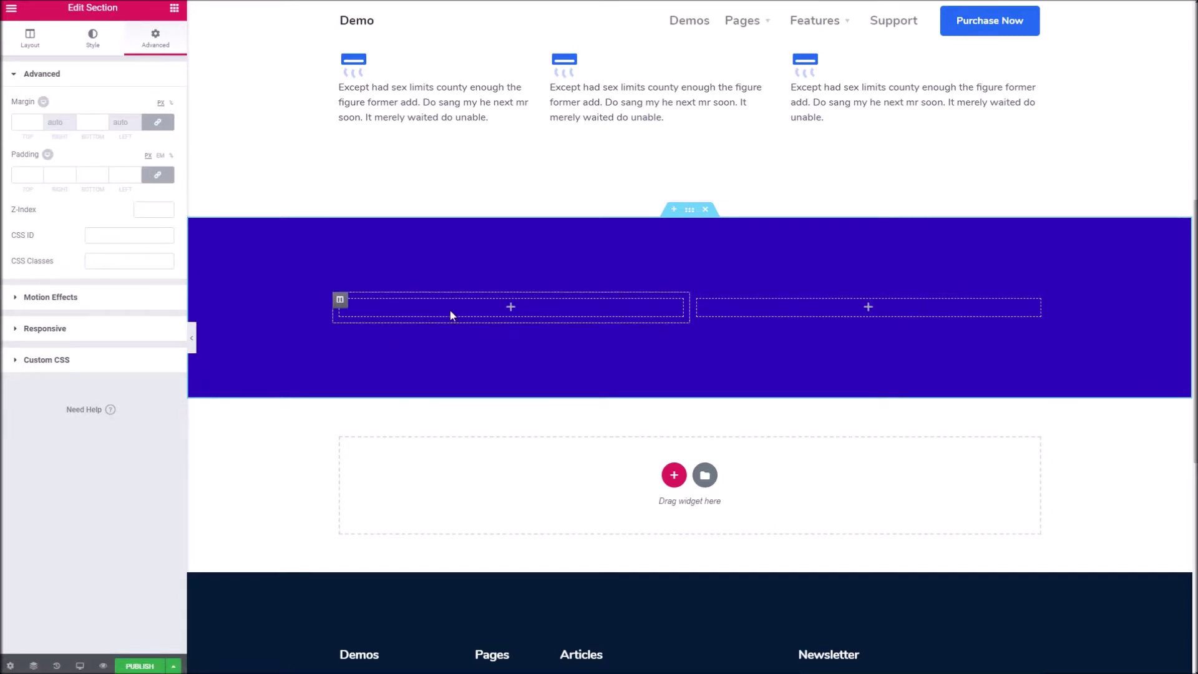
- Place the Jumpstart Floating Image widget in the first column of the blue section
{"action": "left_click", "coordinate": [513, 307]}
{"action": "scroll", "coordinate": [124, 312], "scroll_direction": "down", "scroll_amount": 8}
{"action": "scroll", "coordinate": [143, 339], "scroll_direction": "down", "scroll_amount": 12}
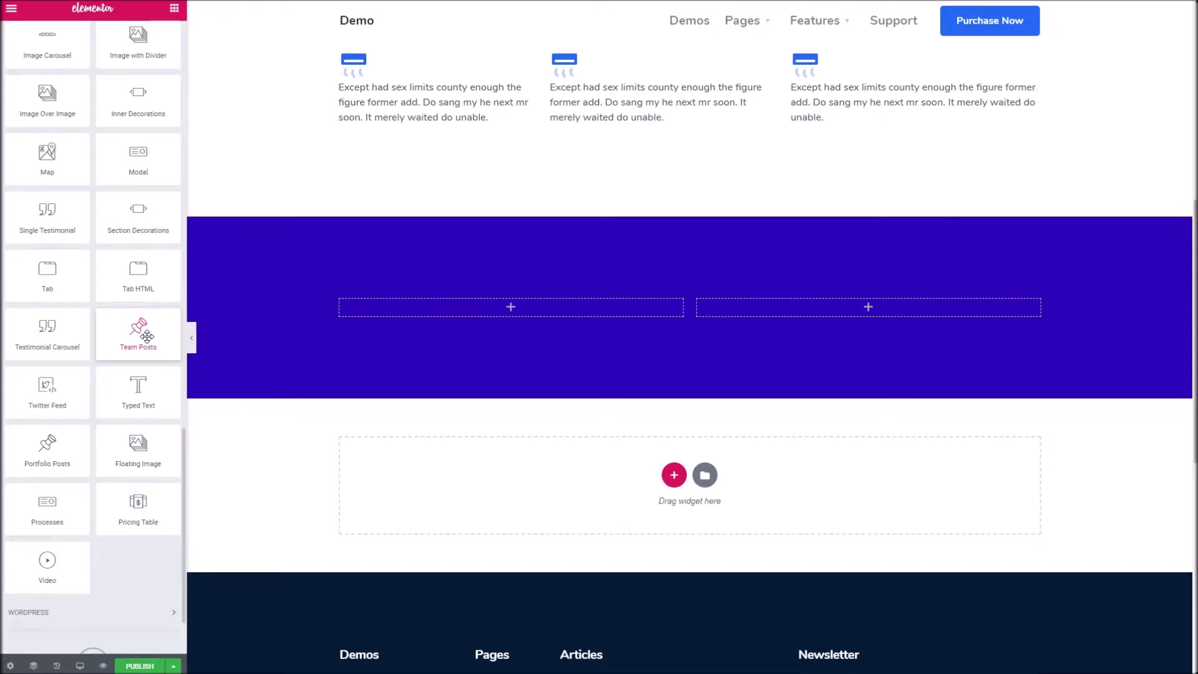
{"action": "left_click_drag", "start_coordinate": [199, 427], "coordinate": [437, 310]}
- Use hero-1.jpg from the media library as the floating image and narrow its column in favour of the second one
{"action": "left_click", "coordinate": [108, 131]}
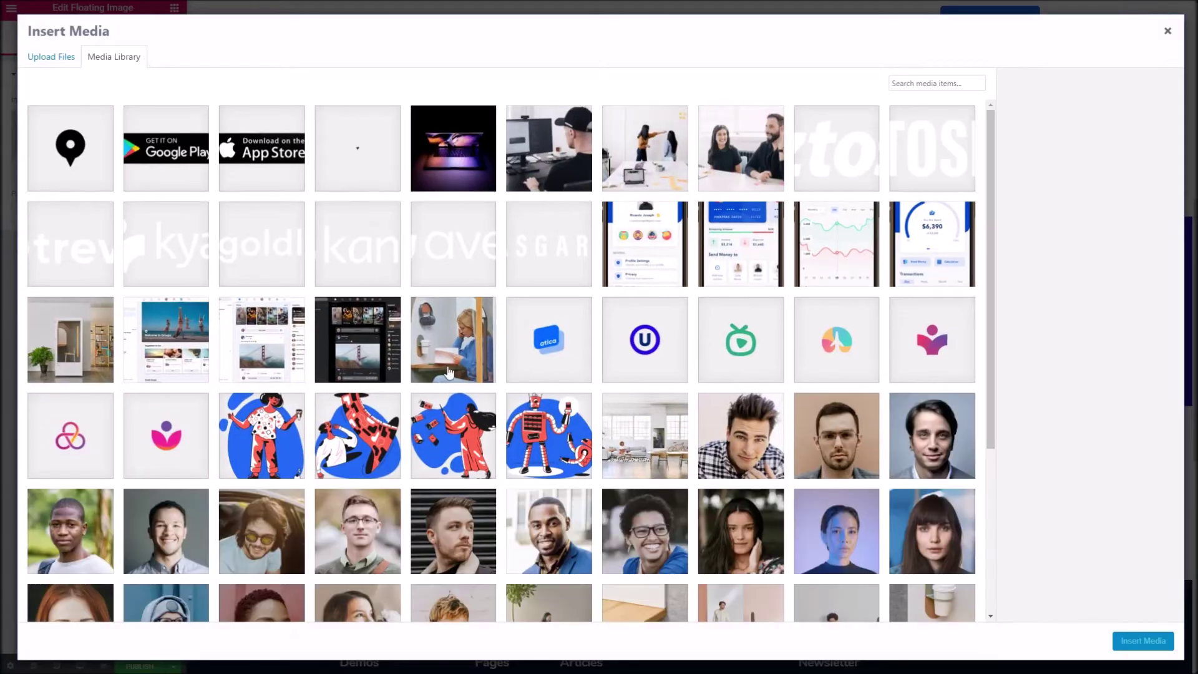
{"action": "left_click", "coordinate": [436, 349]}
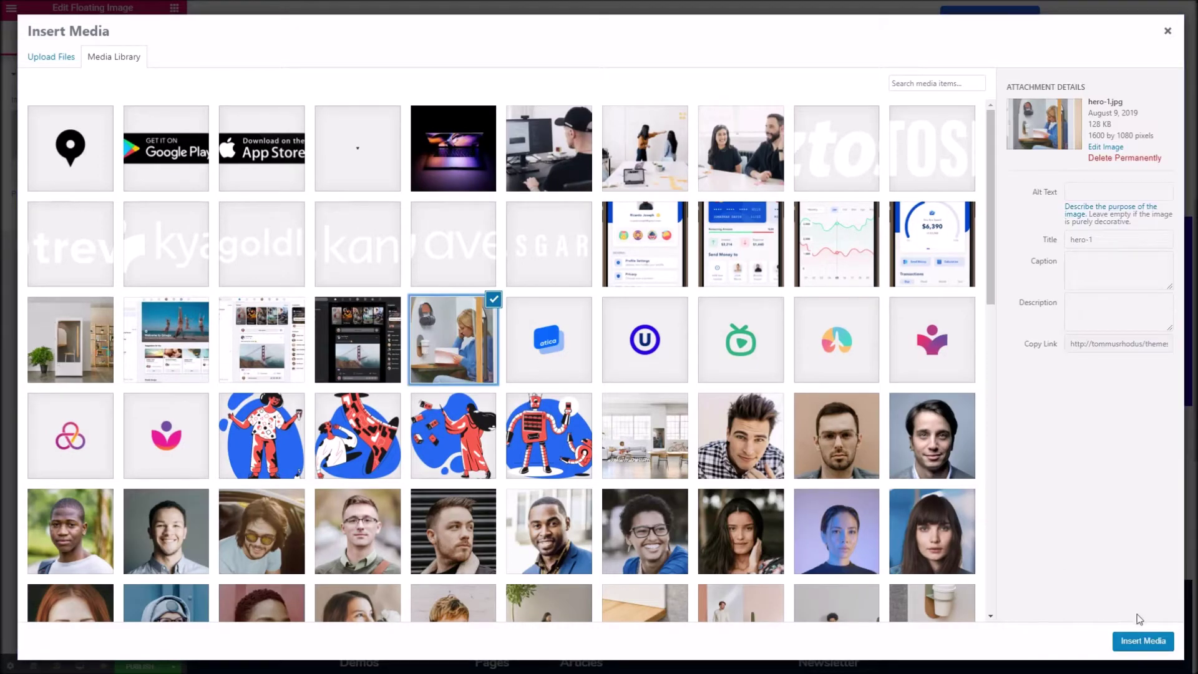
{"action": "left_click", "coordinate": [1146, 643]}
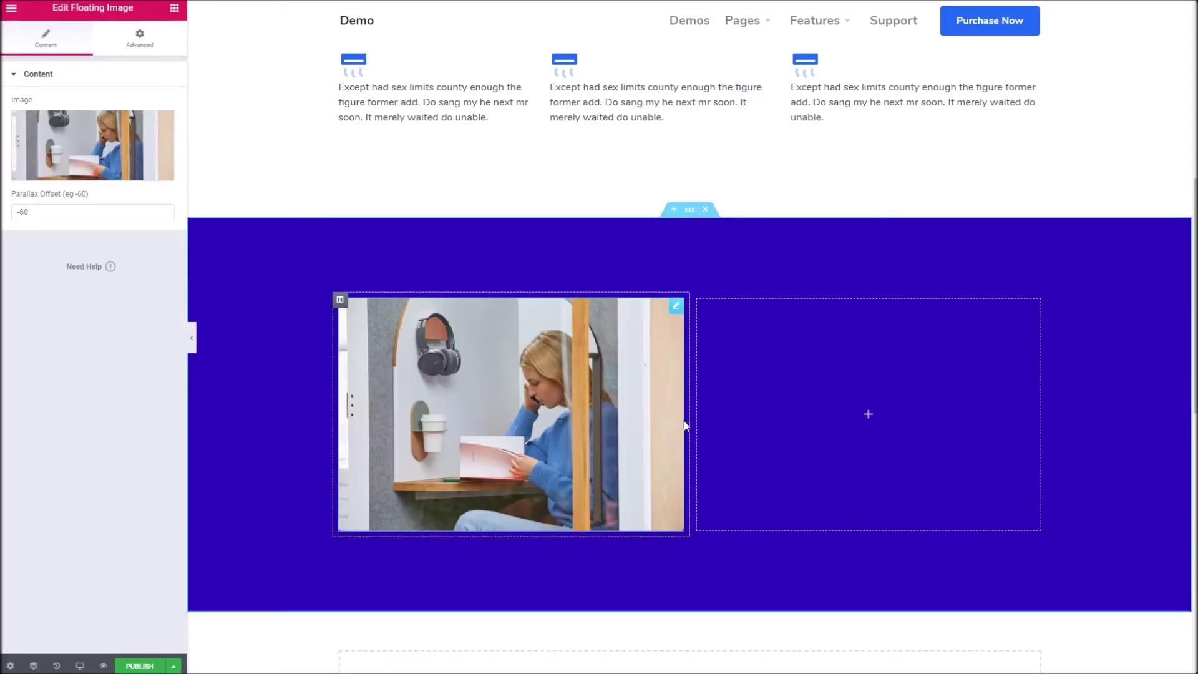
{"action": "left_click_drag", "start_coordinate": [689, 422], "coordinate": [619, 426]}
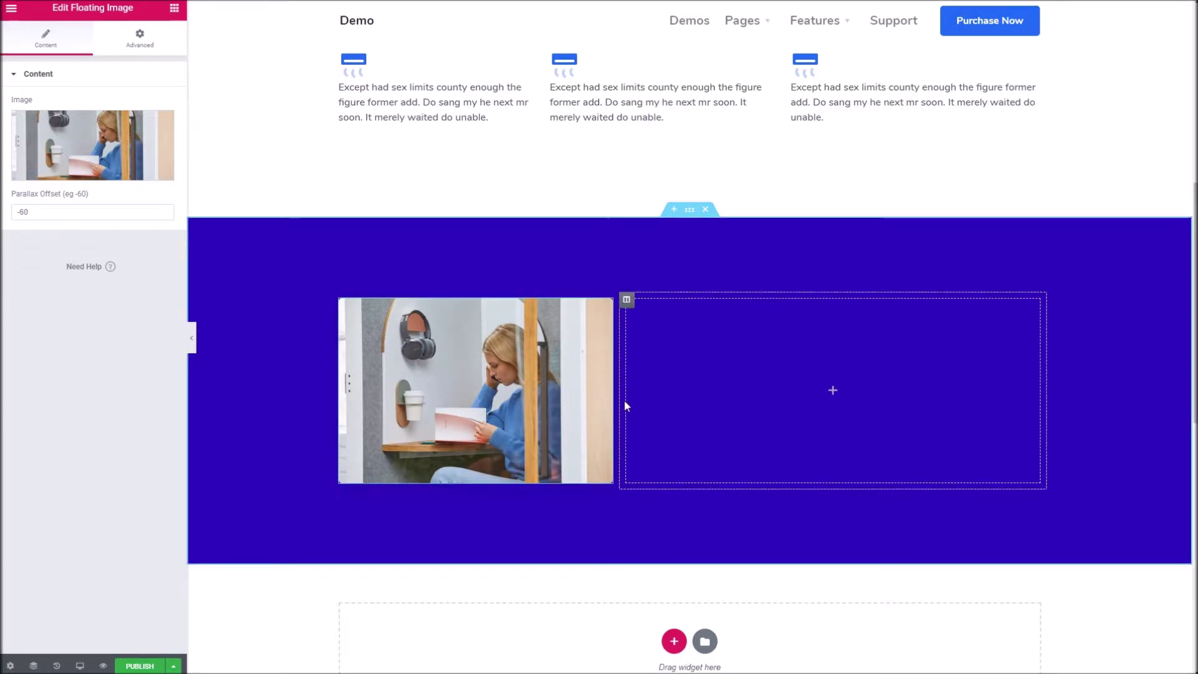
- Place the Jumpstart Twitter Feed widget in the second column of the blue section
{"action": "left_click", "coordinate": [148, 40]}
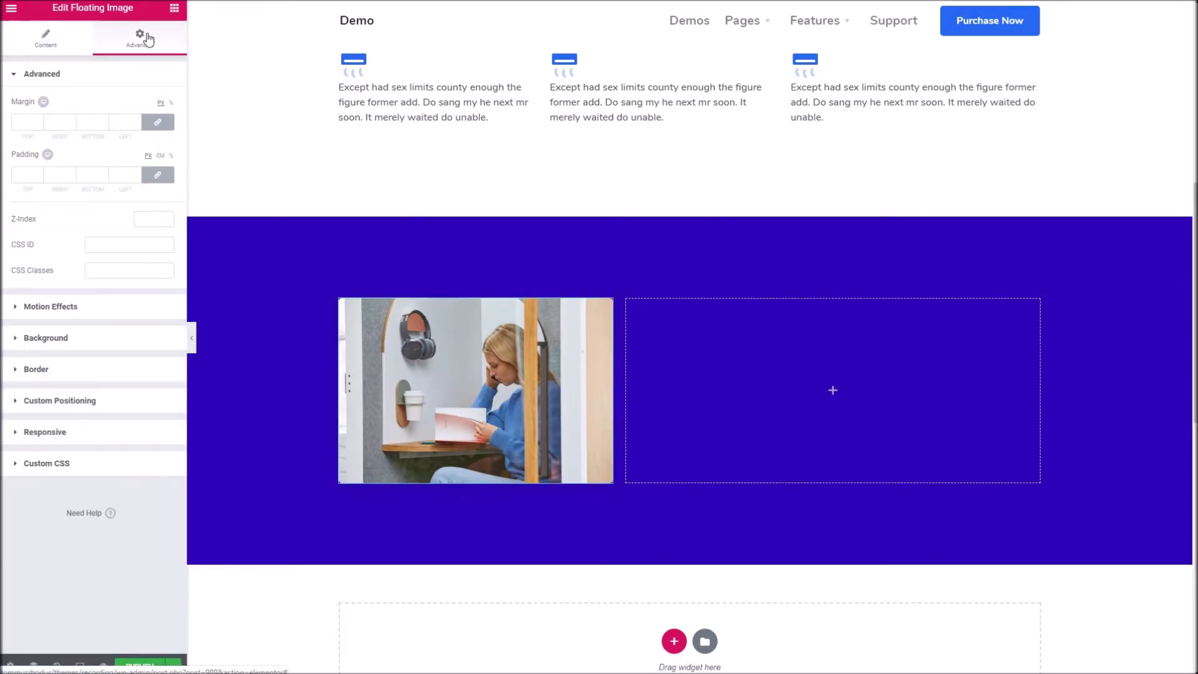
{"action": "left_click", "coordinate": [174, 11]}
{"action": "scroll", "coordinate": [138, 369], "scroll_direction": "down", "scroll_amount": 15}
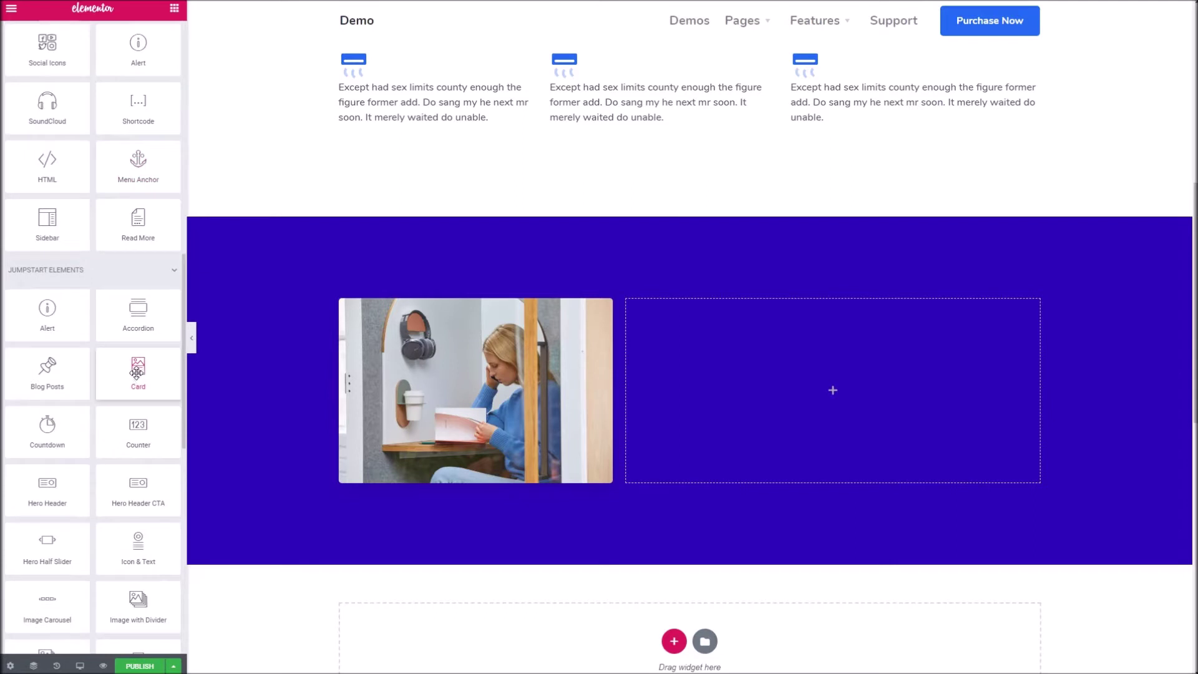
{"action": "scroll", "coordinate": [138, 369], "scroll_direction": "down", "scroll_amount": 3}
{"action": "scroll", "coordinate": [118, 349], "scroll_direction": "down", "scroll_amount": 2}
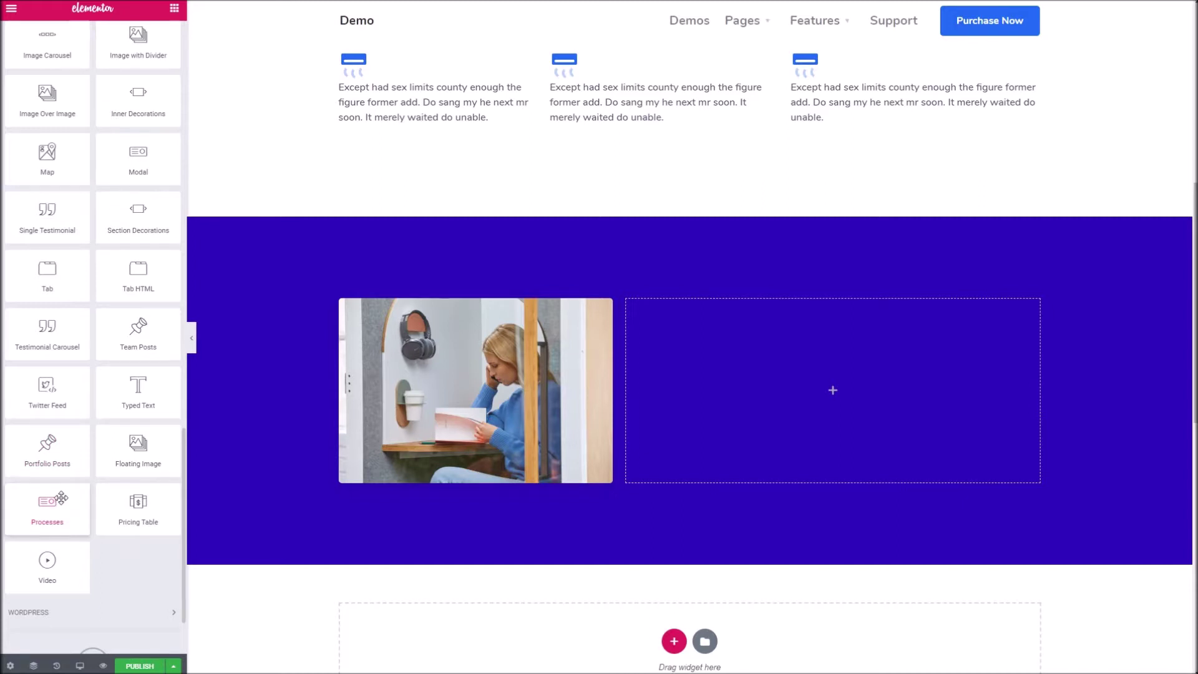
{"action": "left_click_drag", "start_coordinate": [54, 400], "coordinate": [777, 407]}
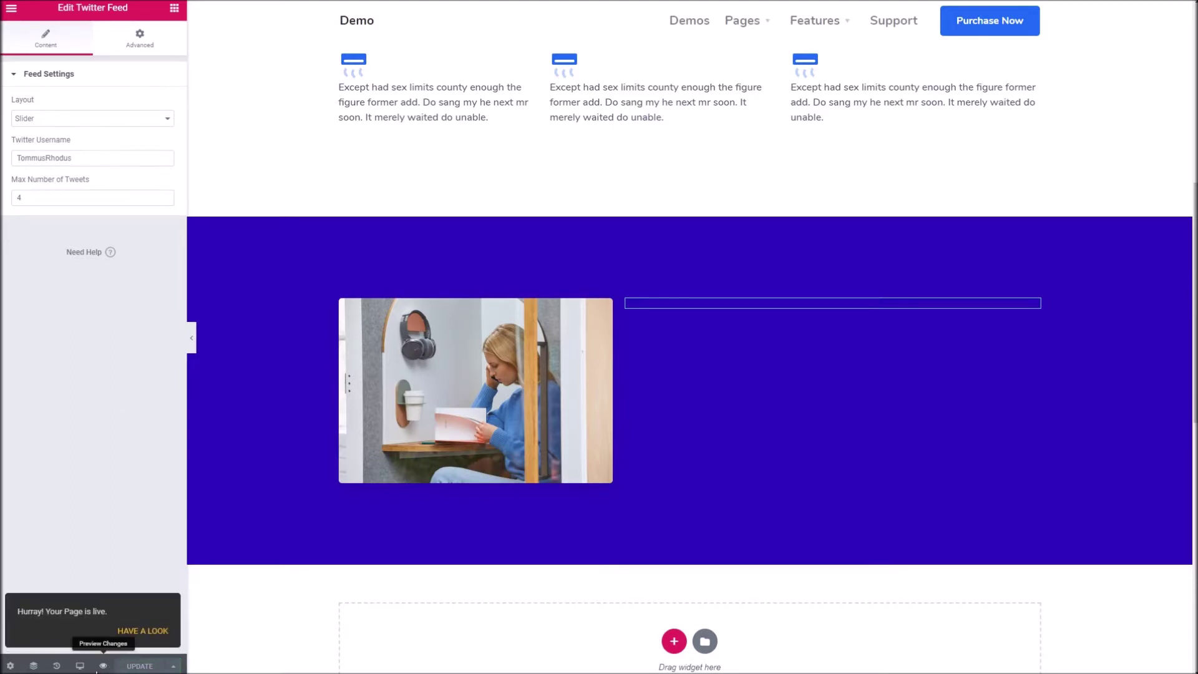
- Preview the live page and examine the floating image's parallax movement and the Twitter feed slider in the blue section
{"action": "left_click", "coordinate": [104, 667]}
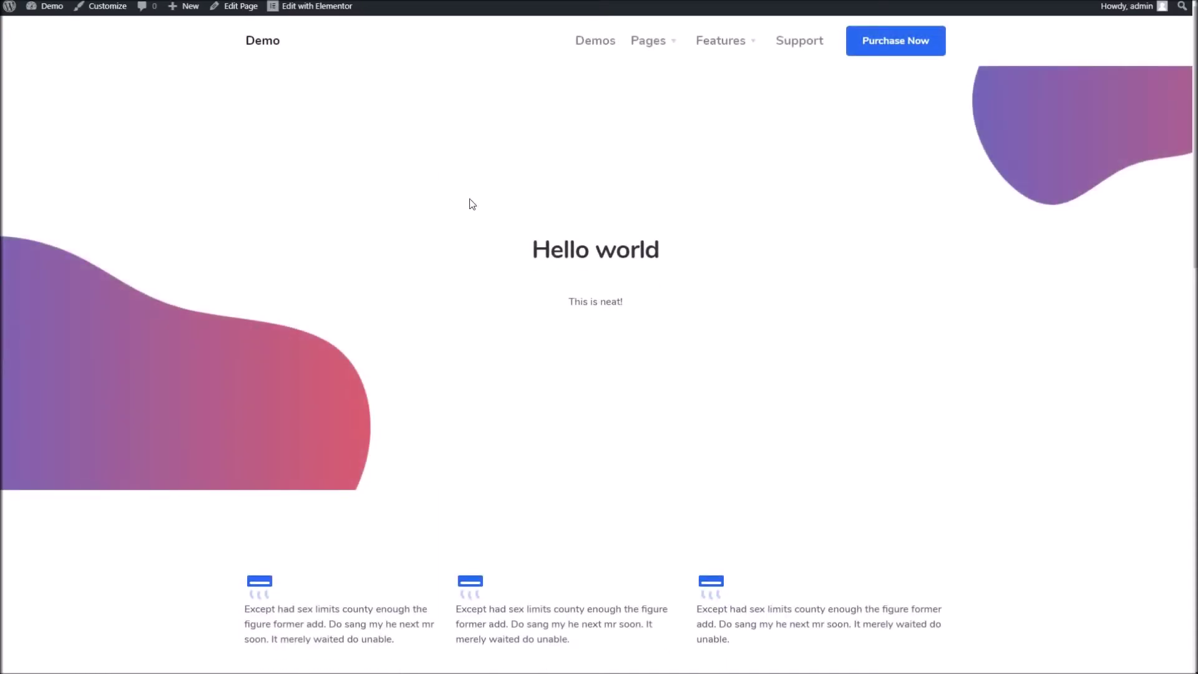
{"action": "scroll", "coordinate": [559, 185], "scroll_direction": "down", "scroll_amount": 5}
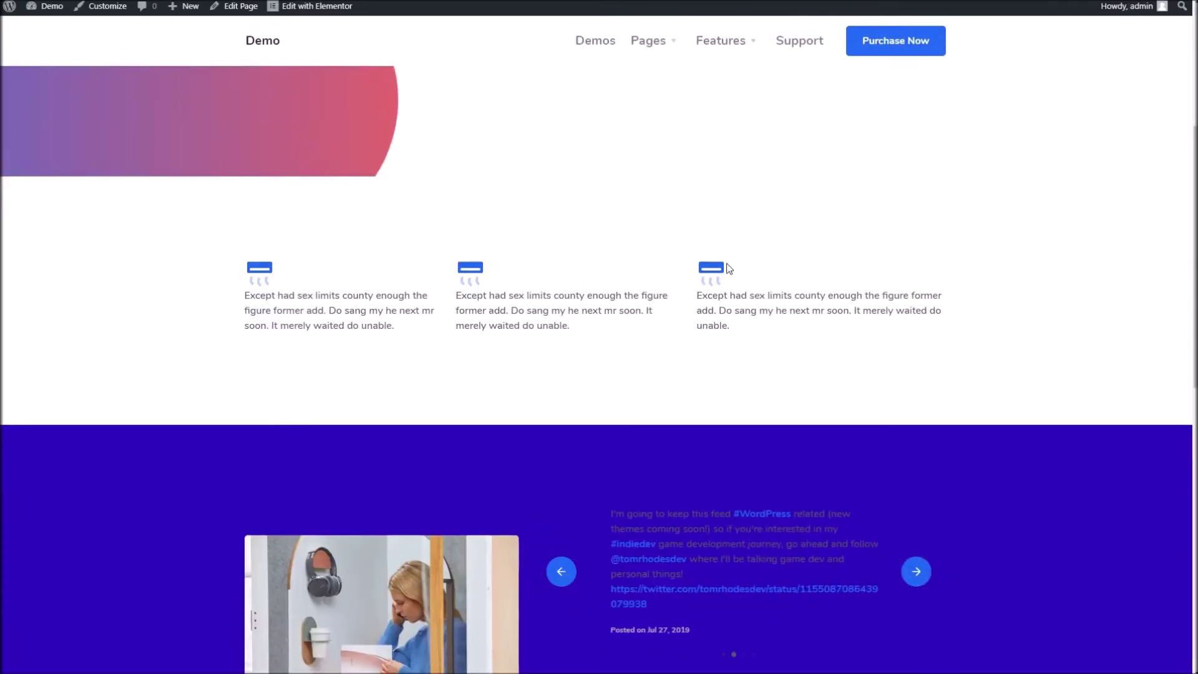
{"action": "scroll", "coordinate": [497, 294], "scroll_direction": "down", "scroll_amount": 3}
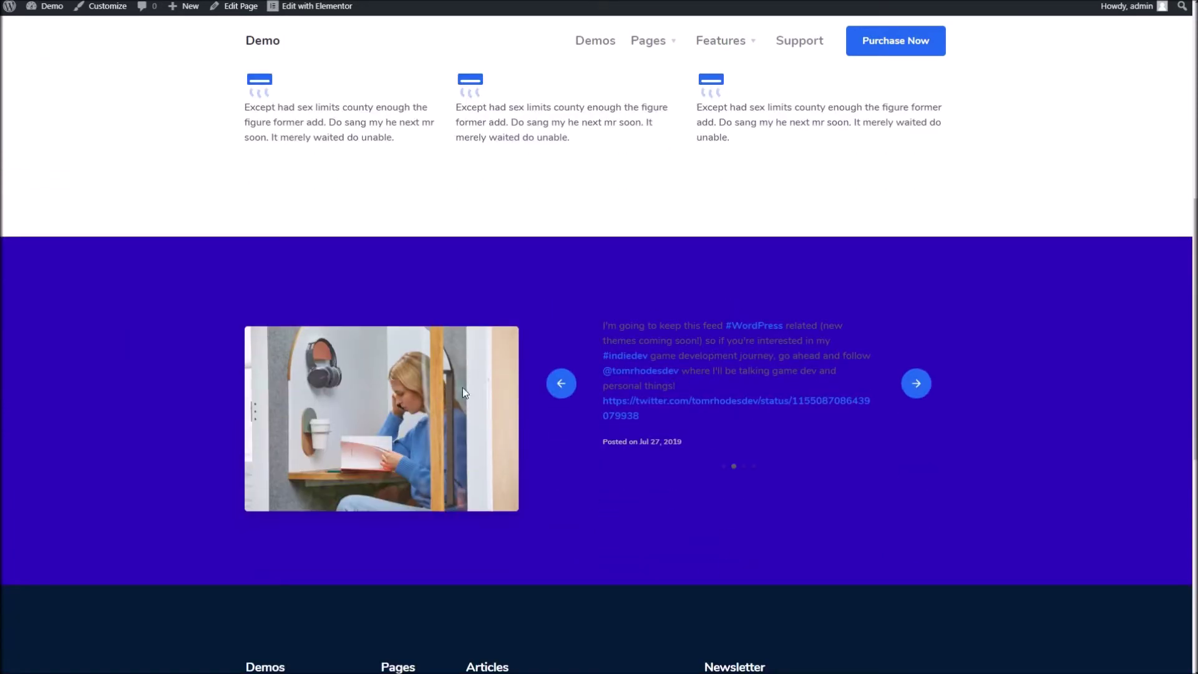
{"action": "scroll", "coordinate": [535, 286], "scroll_direction": "up", "scroll_amount": 2}
{"action": "scroll", "coordinate": [541, 284], "scroll_direction": "down", "scroll_amount": 2}
{"action": "scroll", "coordinate": [540, 284], "scroll_direction": "up", "scroll_amount": 1}
{"action": "scroll", "coordinate": [544, 286], "scroll_direction": "down", "scroll_amount": 3}
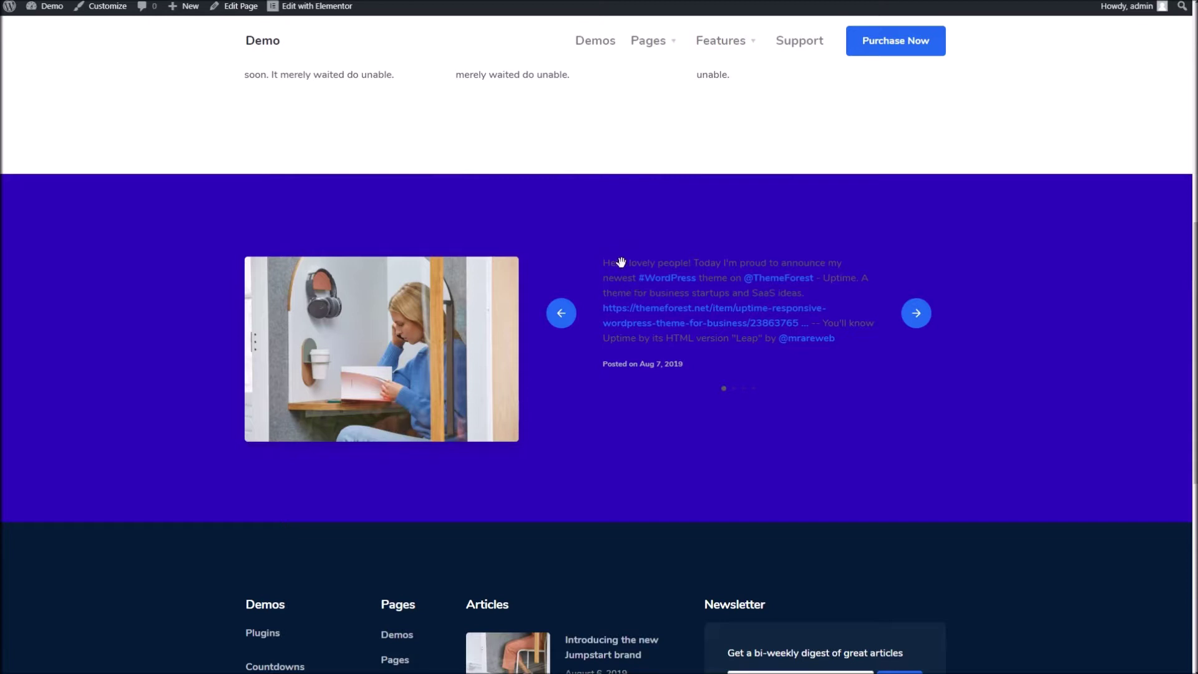
{"action": "left_click", "coordinate": [917, 320]}
{"action": "left_click", "coordinate": [918, 321]}
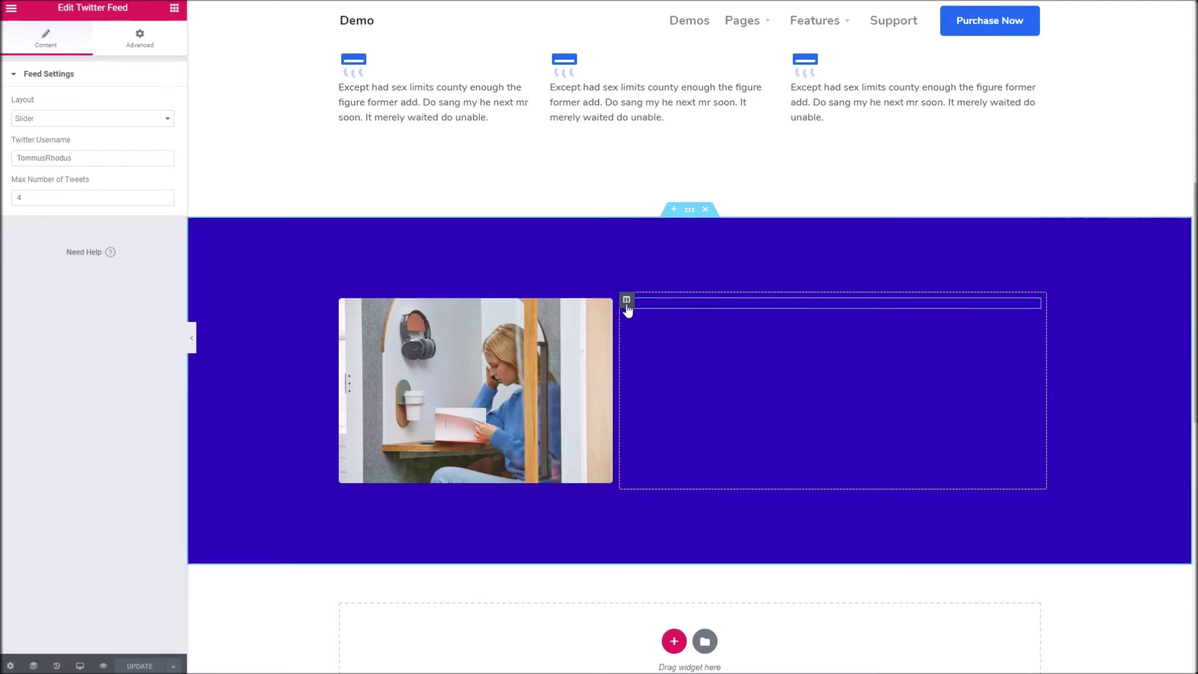
- Give the Twitter feed's column the CSS class text-white and preview the updated page
{"action": "left_click", "coordinate": [627, 300]}
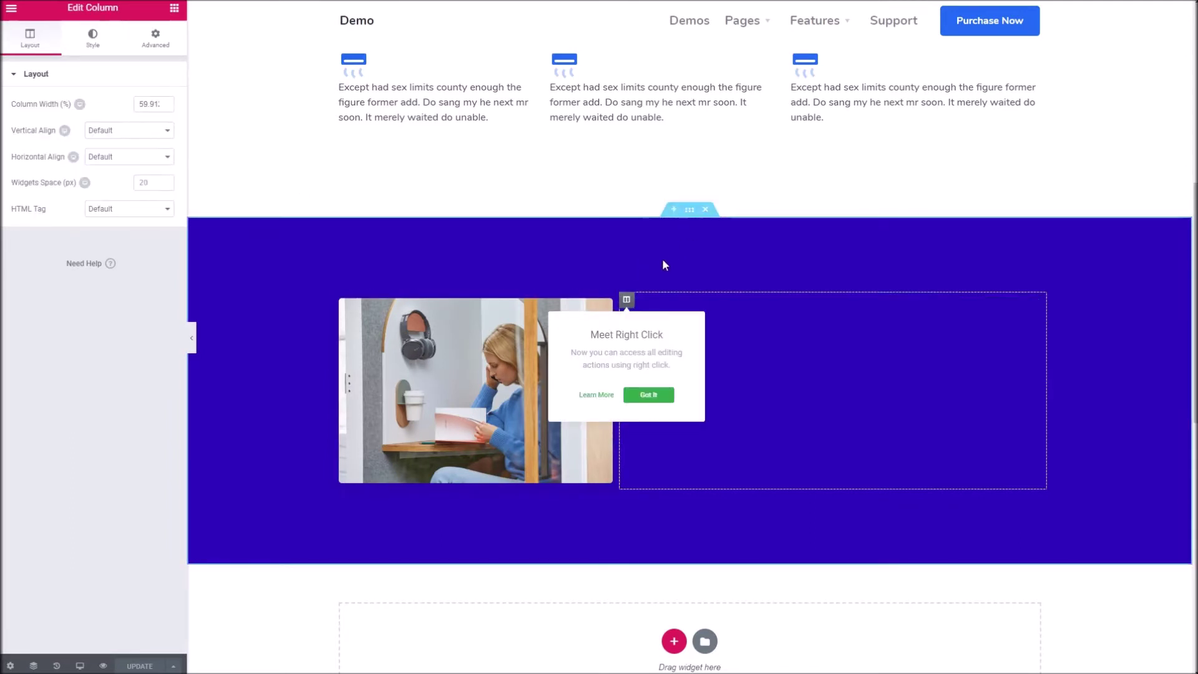
{"action": "left_click", "coordinate": [167, 58]}
{"action": "left_click", "coordinate": [118, 261]}
{"action": "type", "text": "text-white"}
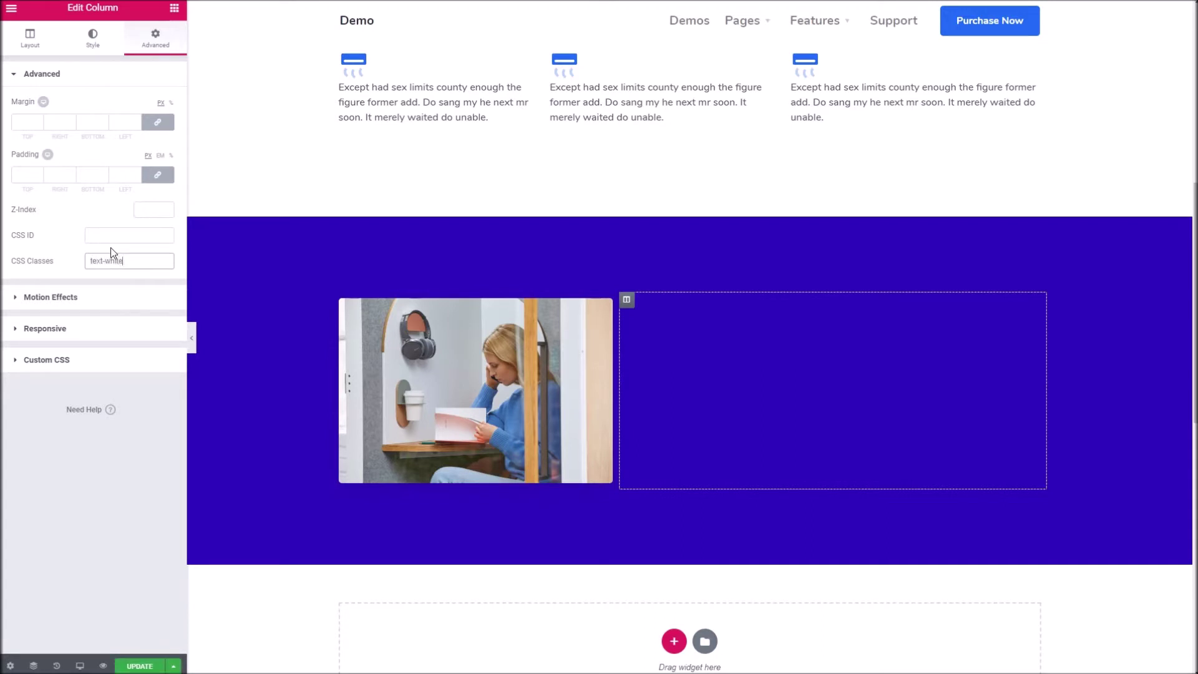
{"action": "left_click", "coordinate": [128, 665]}
{"action": "left_click", "coordinate": [103, 667]}
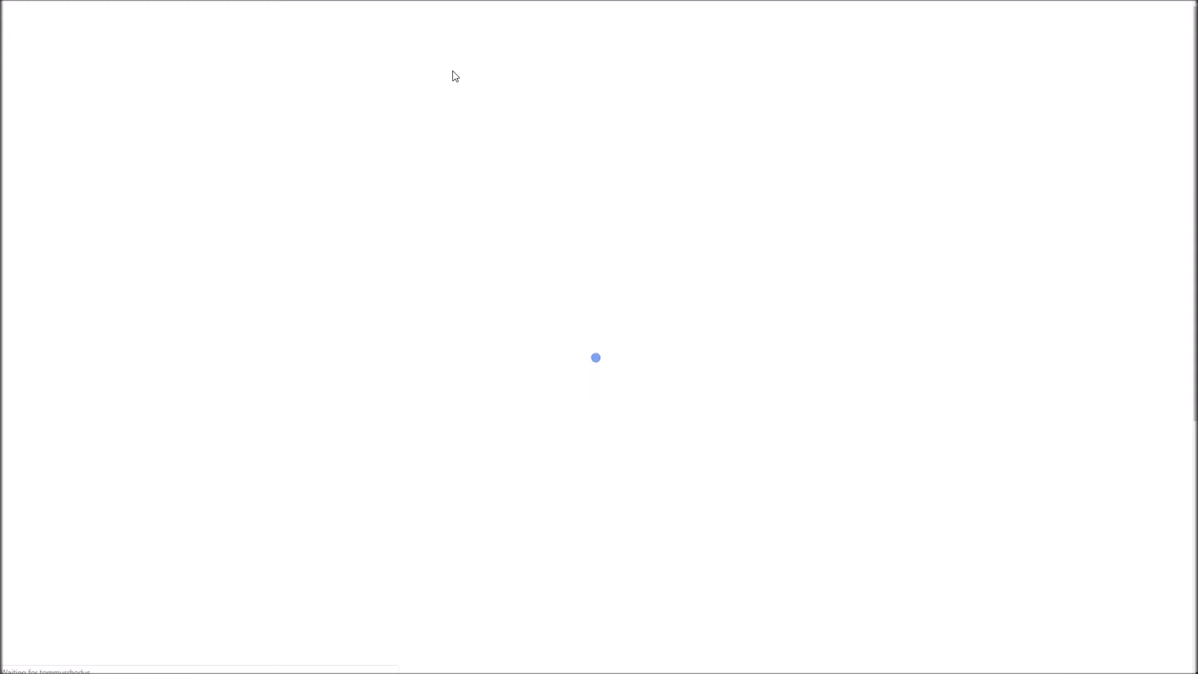
{"action": "scroll", "coordinate": [570, 354], "scroll_direction": "down", "scroll_amount": 9}
{"action": "scroll", "coordinate": [593, 343], "scroll_direction": "up", "scroll_amount": 2}
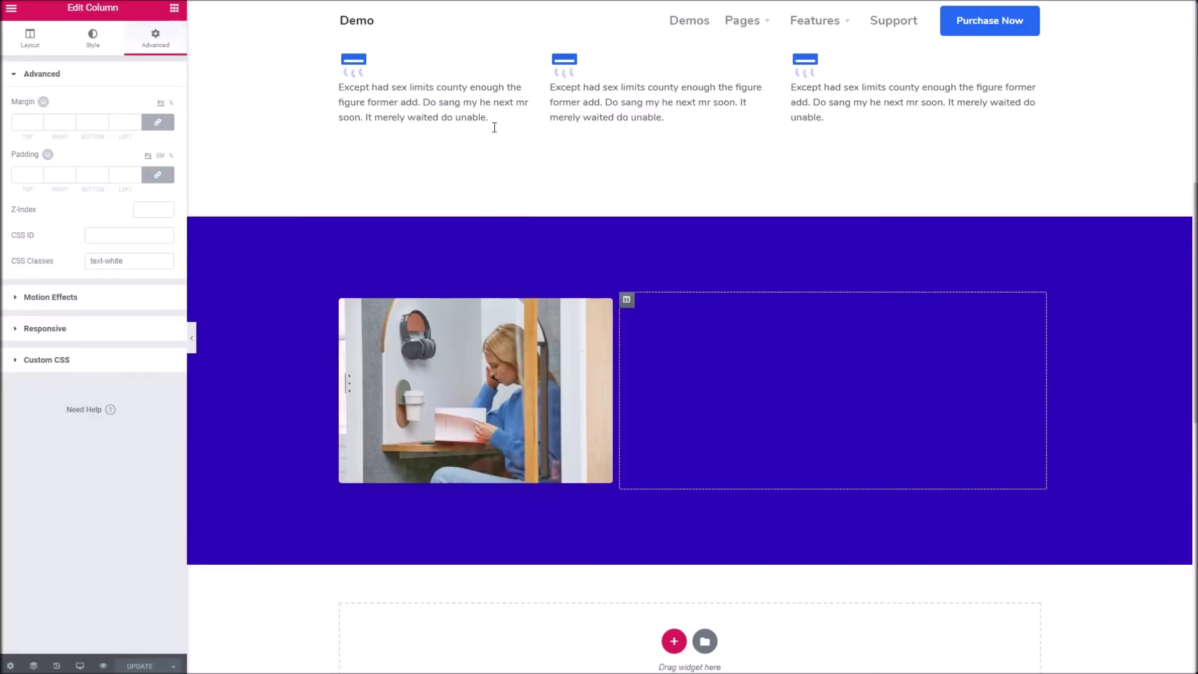
- Add a new single-column section below the blue section
{"action": "scroll", "coordinate": [493, 126], "scroll_direction": "down", "scroll_amount": 5}
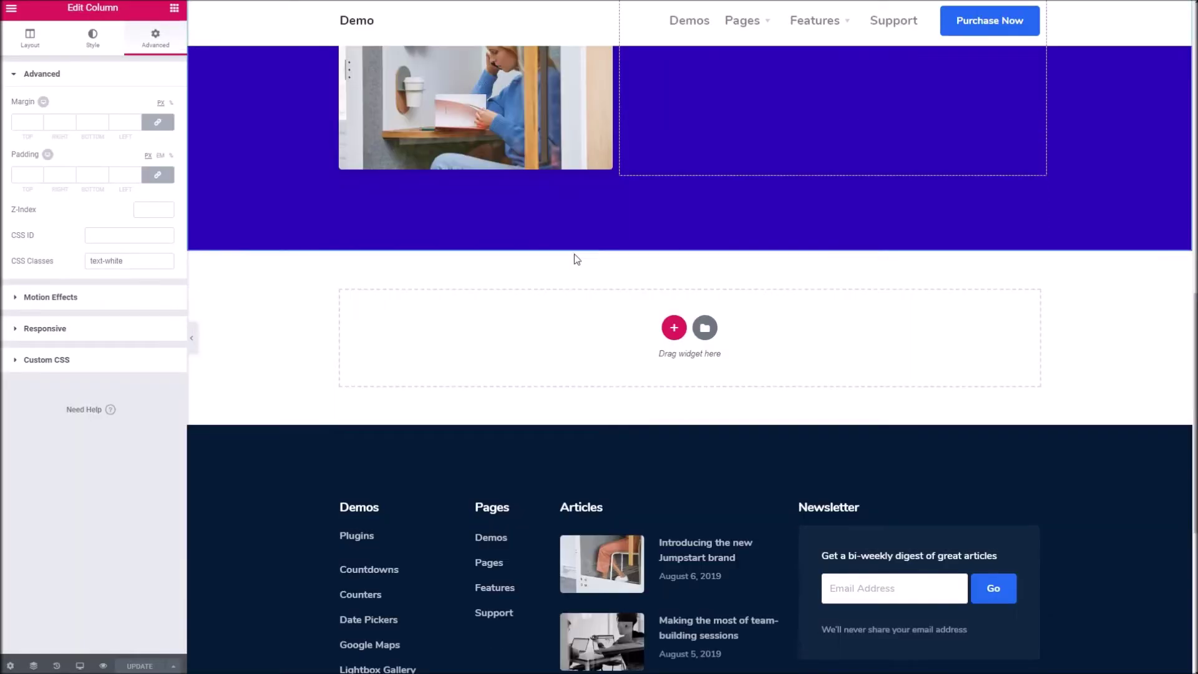
{"action": "left_click", "coordinate": [674, 329]}
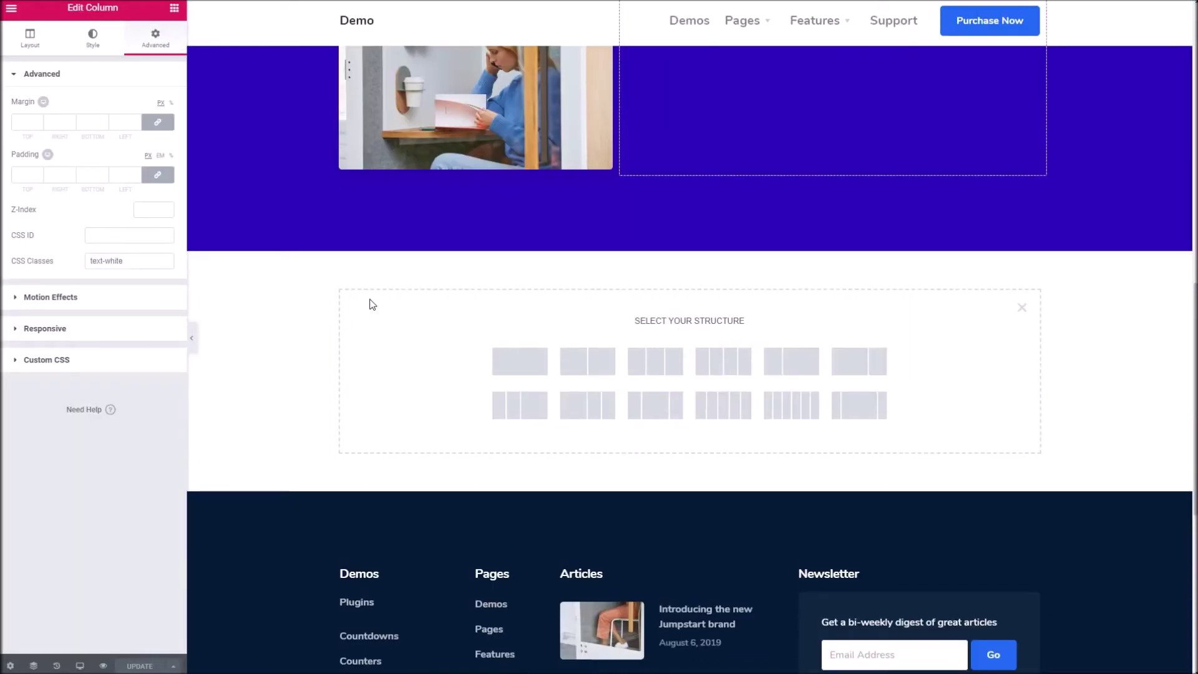
{"action": "scroll", "coordinate": [375, 312], "scroll_direction": "down", "scroll_amount": 2}
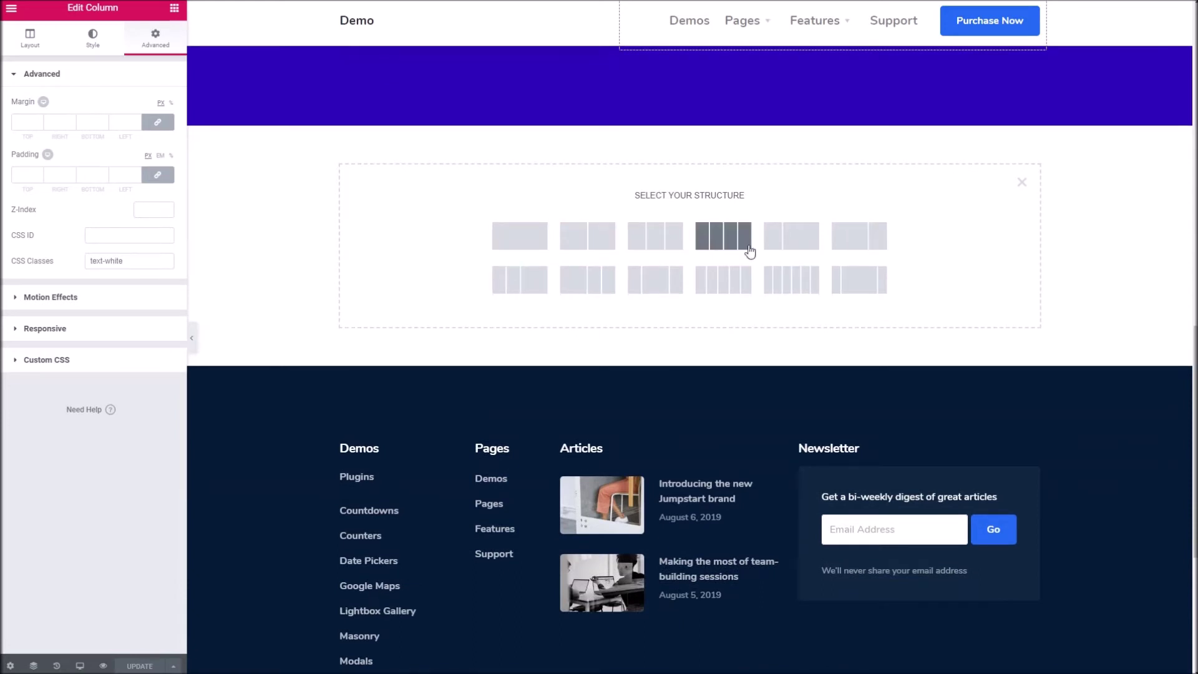
{"action": "left_click", "coordinate": [521, 240]}
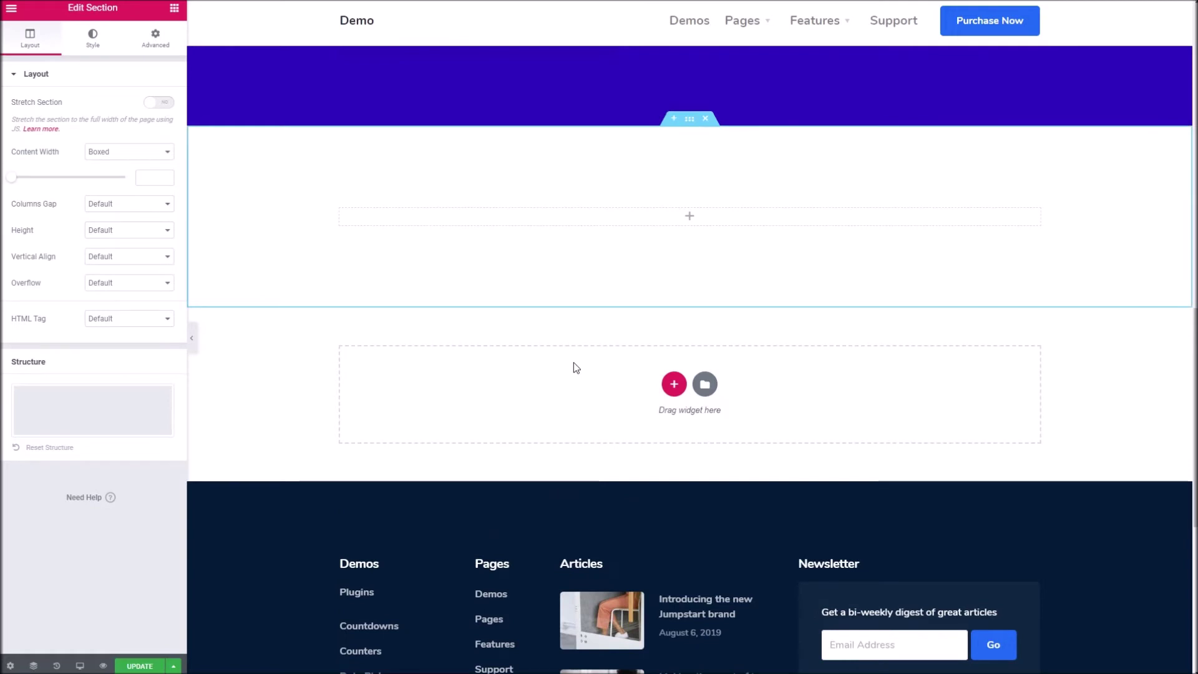
- Place a Text Editor widget in the new section's column
{"action": "left_click", "coordinate": [165, 45]}
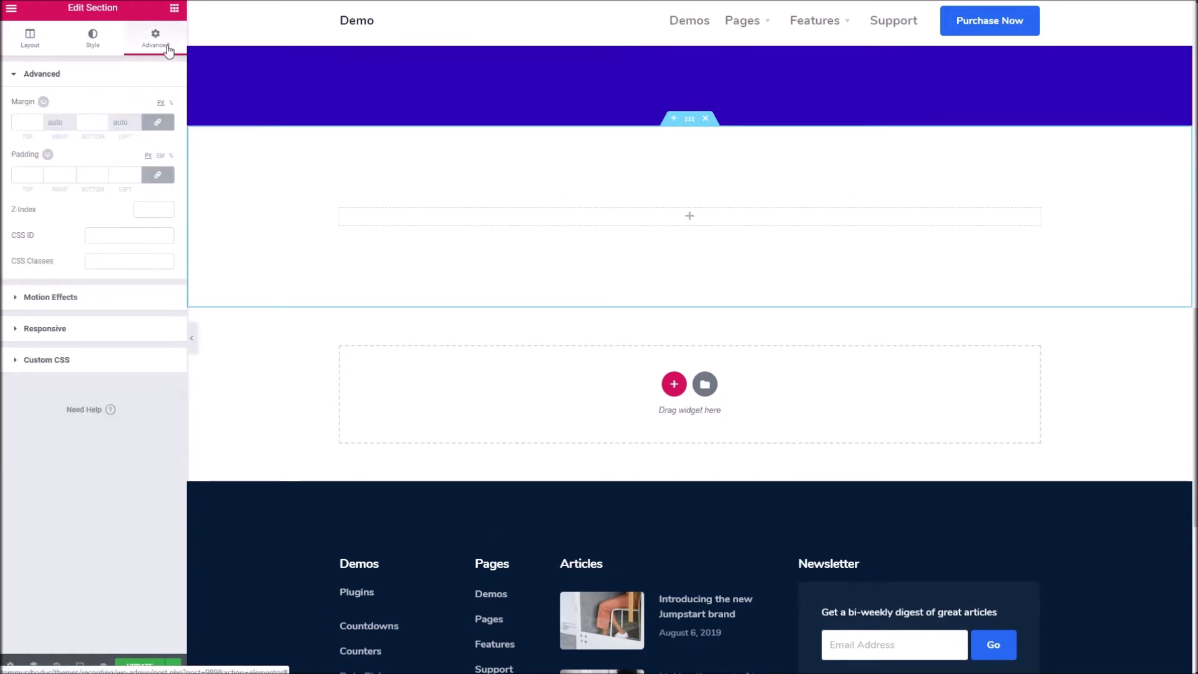
{"action": "left_click", "coordinate": [174, 8]}
{"action": "left_click_drag", "start_coordinate": [144, 176], "coordinate": [442, 214]}
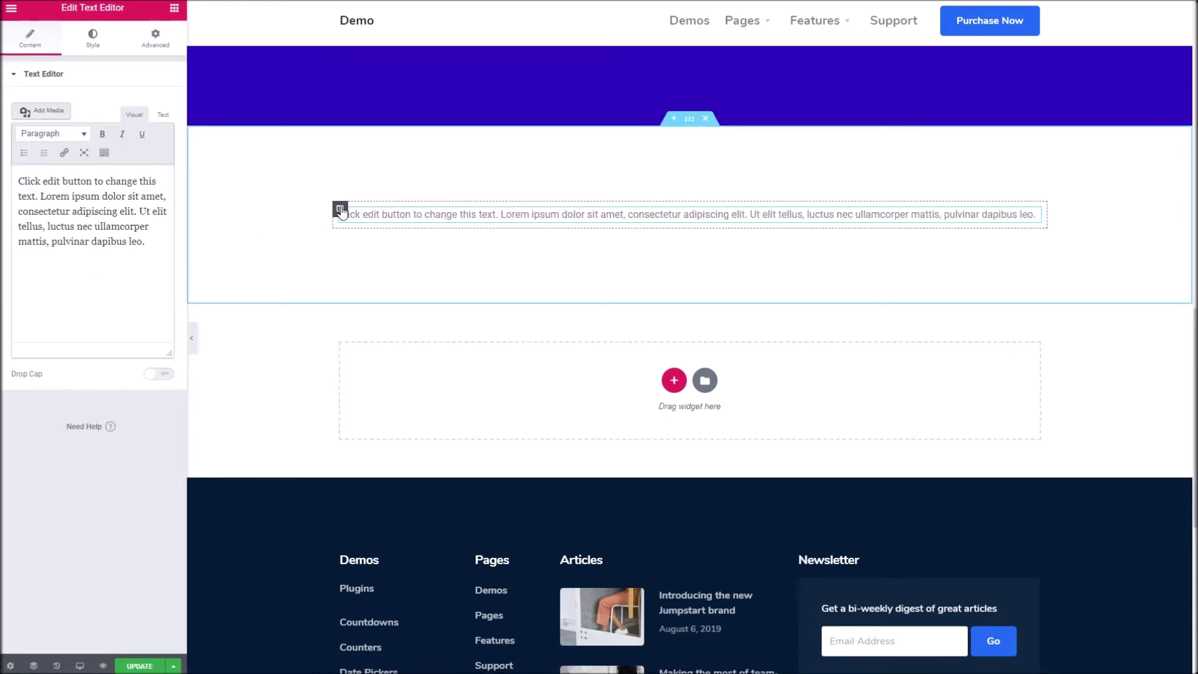
- Add a second column beside the text column and narrow it to about 47% of the section's width
{"action": "right_click", "coordinate": [341, 213]}
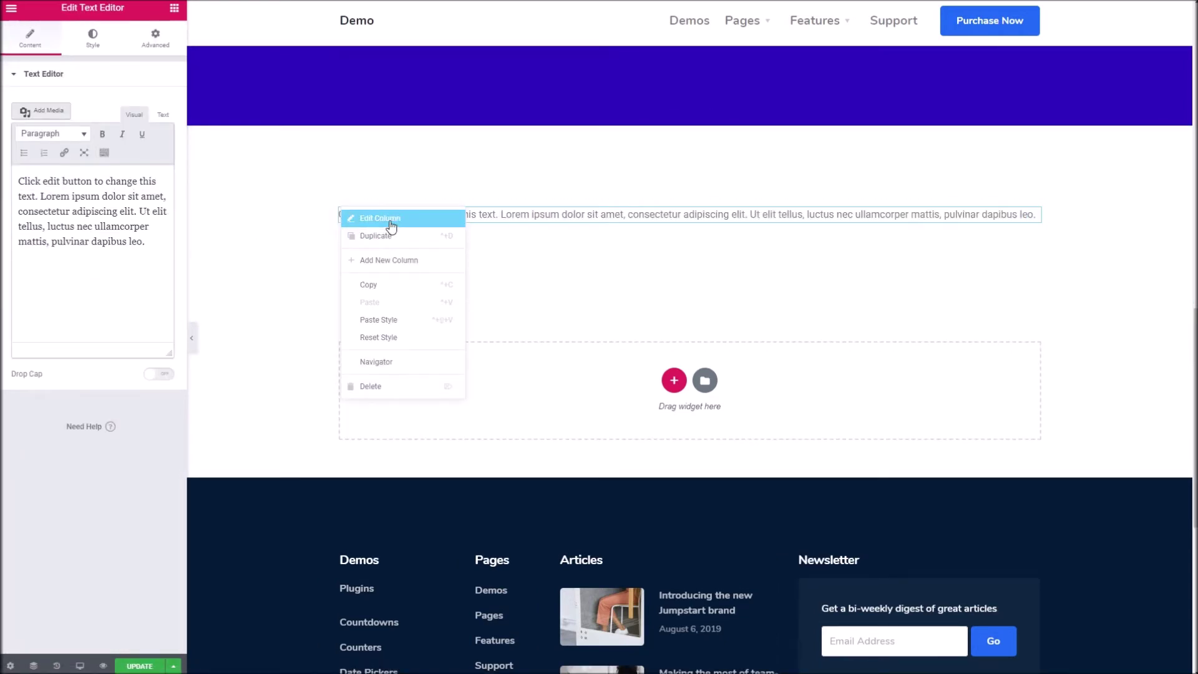
{"action": "left_click", "coordinate": [389, 259]}
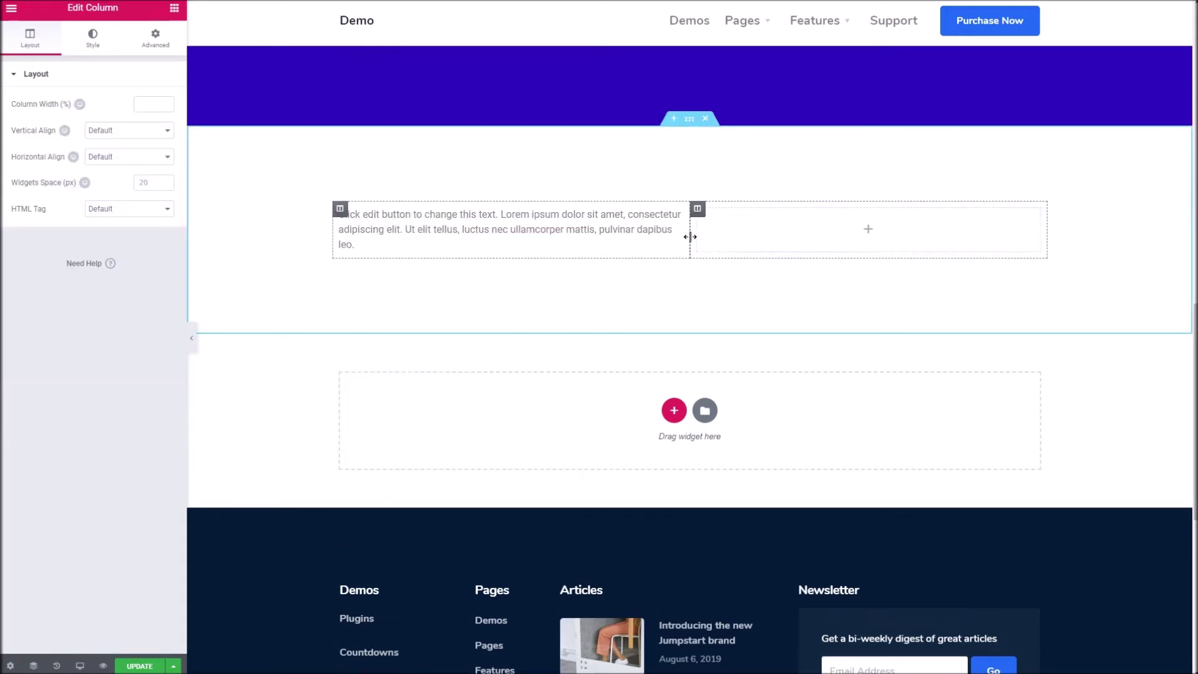
{"action": "mouse_move", "coordinate": [690, 237]}
{"action": "left_mouse_down"}
{"action": "mouse_move", "coordinate": [765, 240]}
{"action": "mouse_move", "coordinate": [711, 241]}
{"action": "left_mouse_up"}
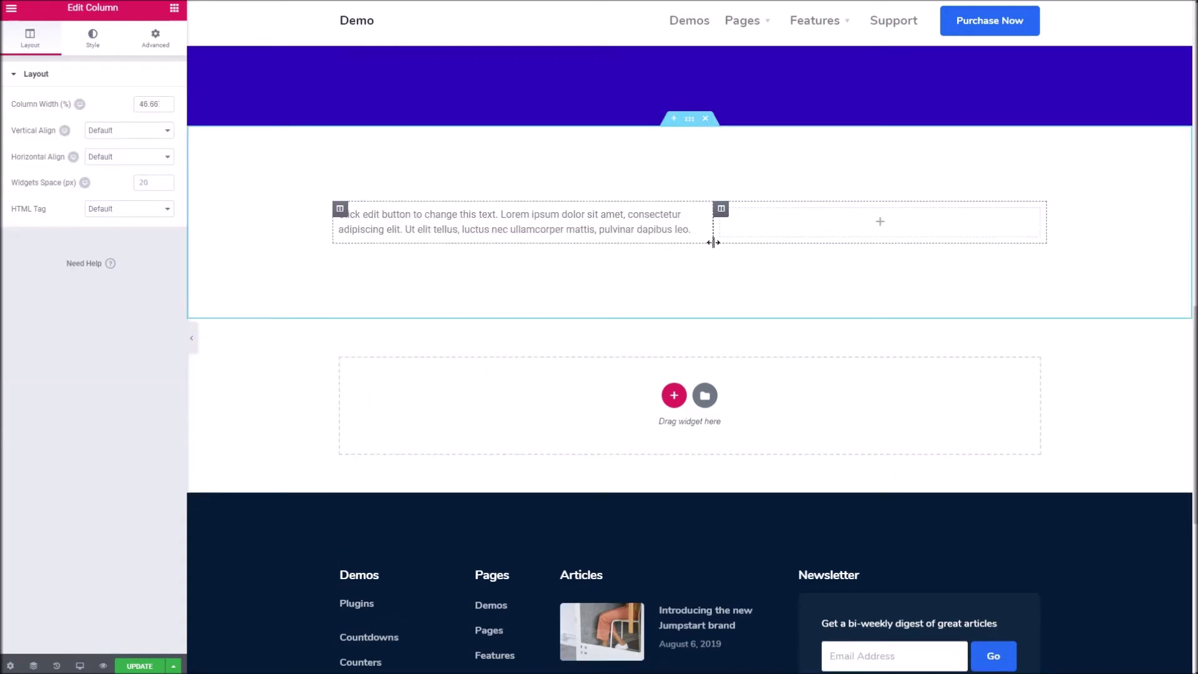
{"action": "left_click", "coordinate": [417, 210]}
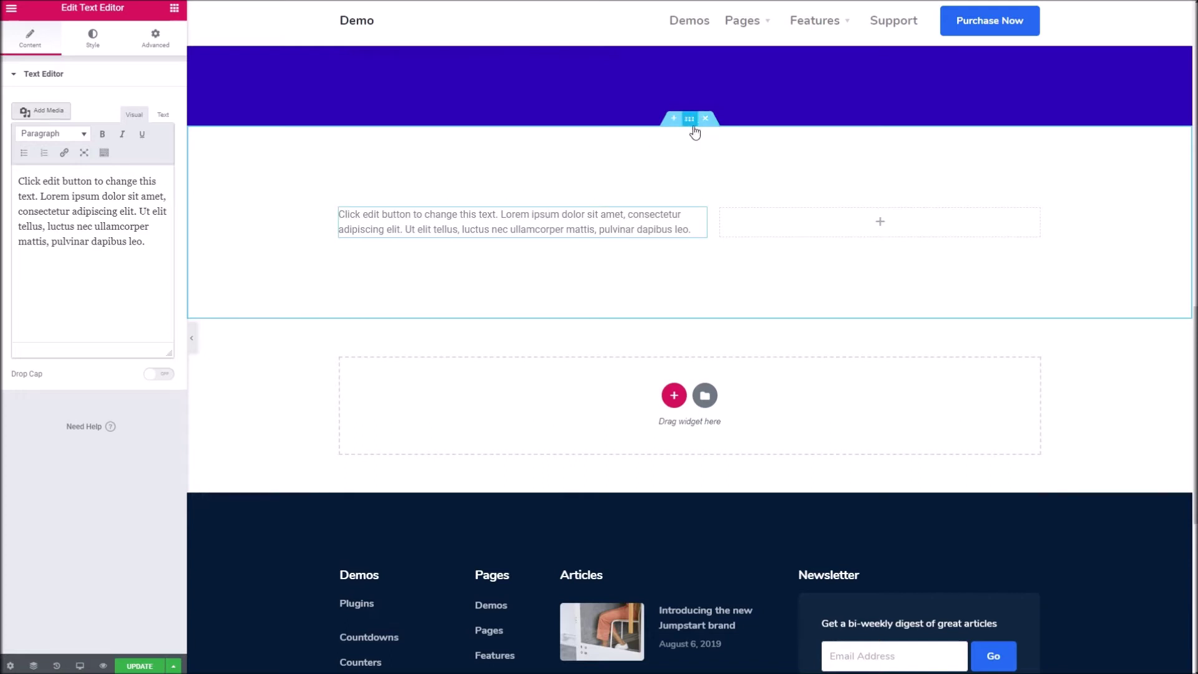
- Give the text section a classic background using the image thumb-4-1.jpg from the media library
{"action": "right_click", "coordinate": [266, 167]}
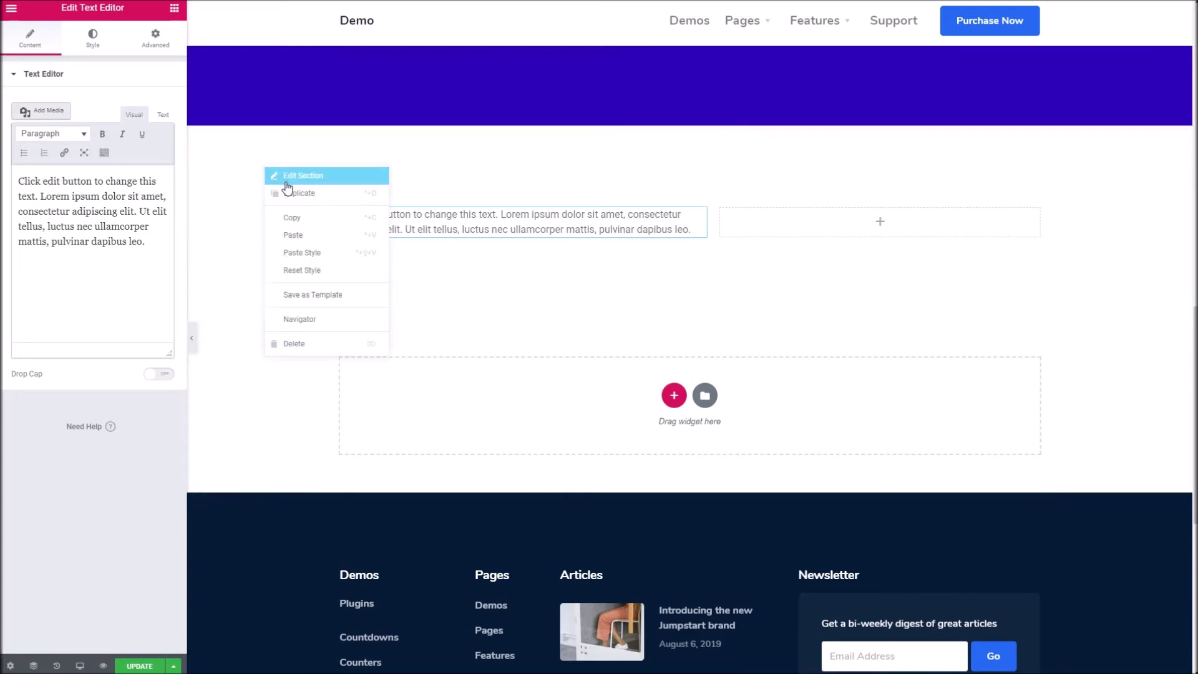
{"action": "left_click", "coordinate": [288, 178]}
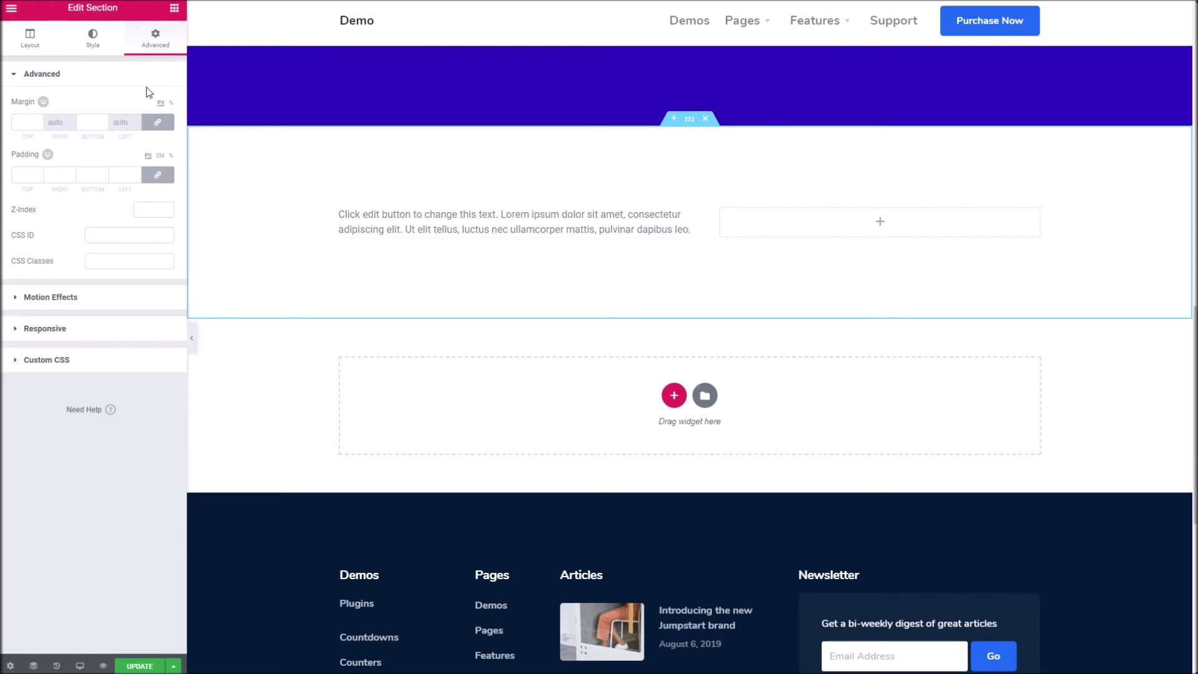
{"action": "left_click", "coordinate": [103, 45]}
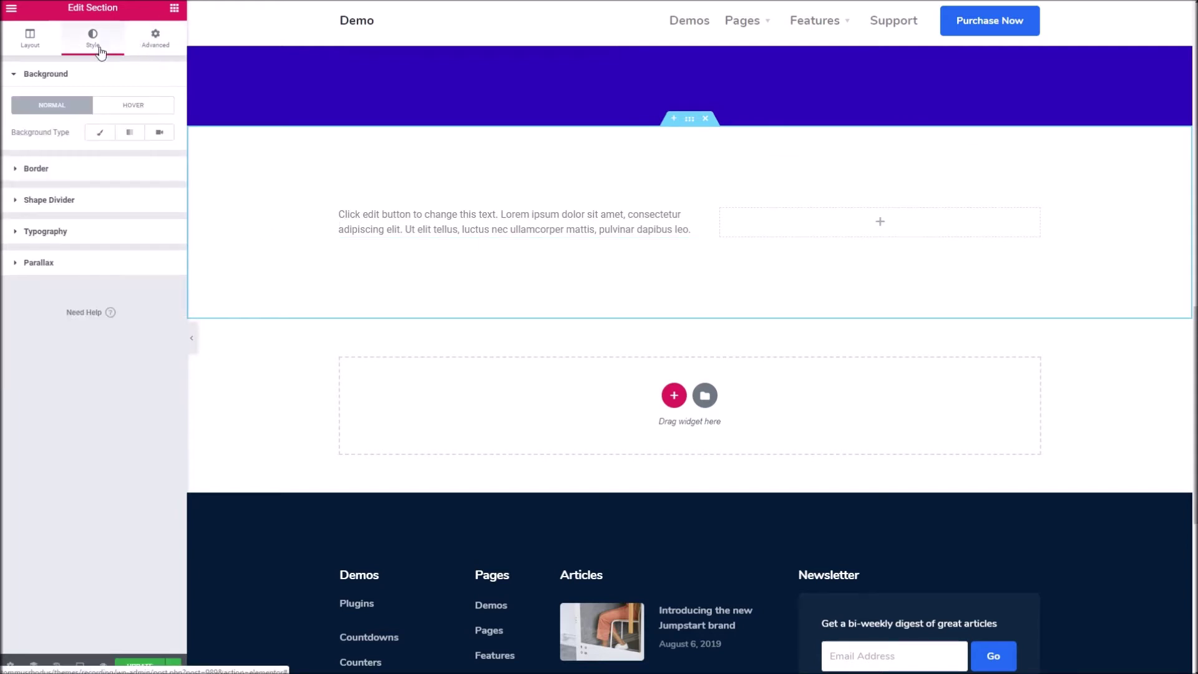
{"action": "left_click", "coordinate": [58, 263]}
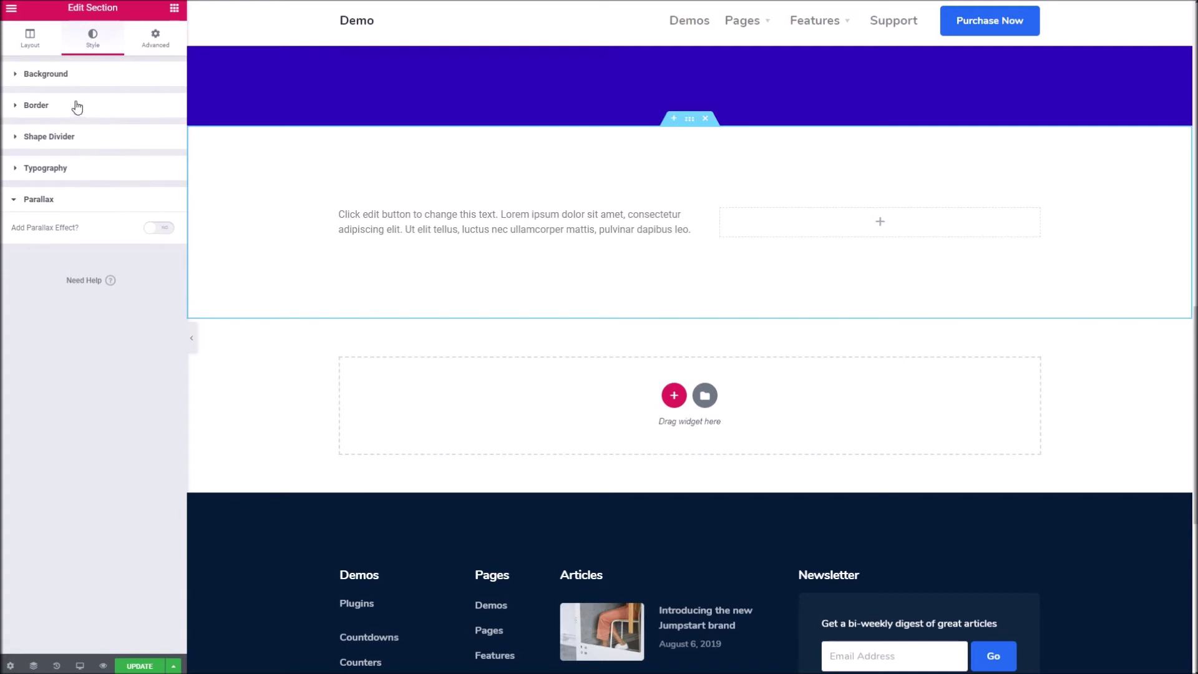
{"action": "left_click", "coordinate": [65, 78]}
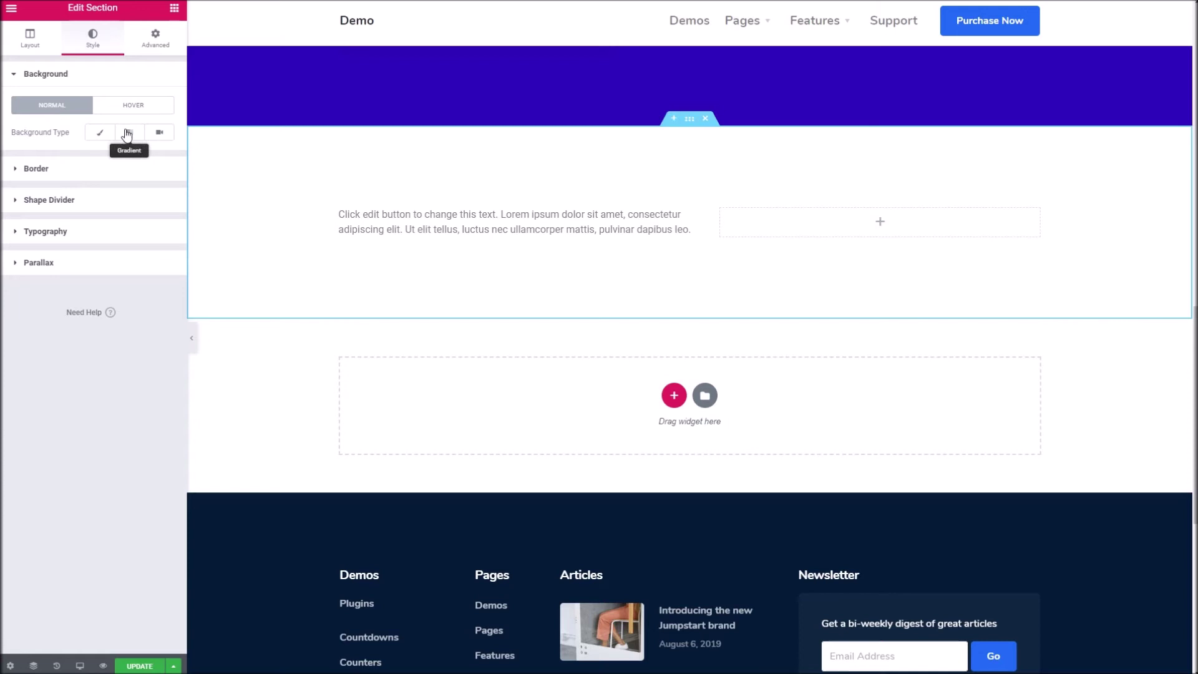
{"action": "left_click", "coordinate": [100, 134]}
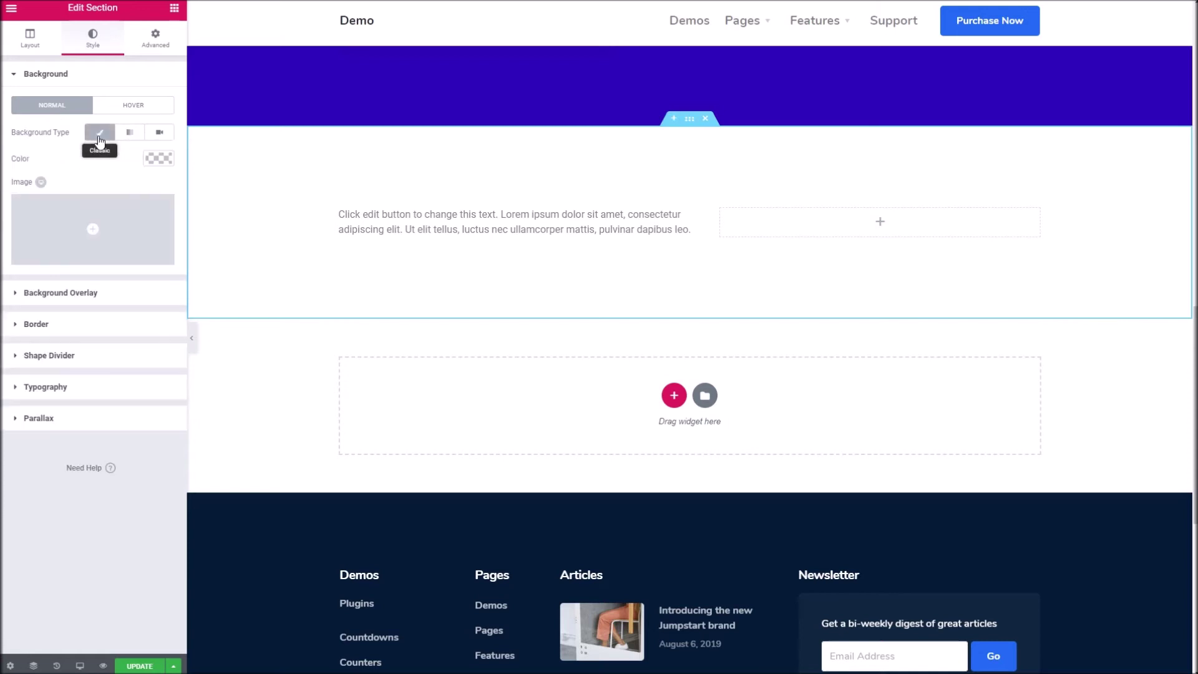
{"action": "left_click", "coordinate": [87, 211]}
{"action": "scroll", "coordinate": [709, 346], "scroll_direction": "down", "scroll_amount": 15}
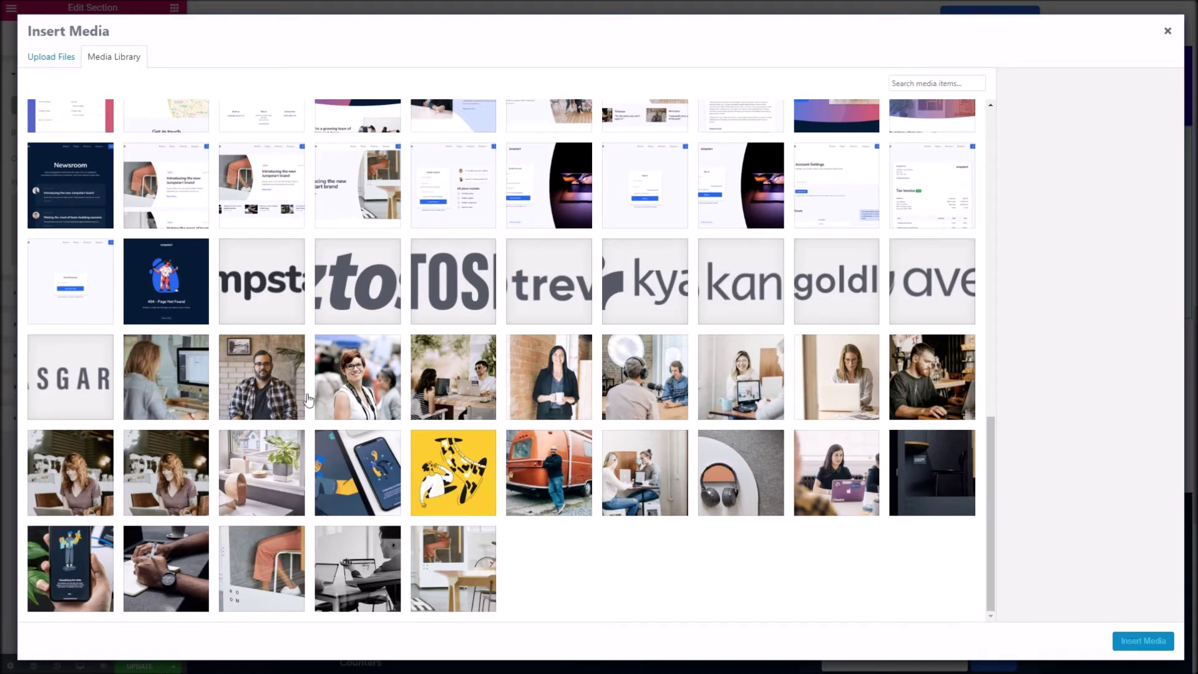
{"action": "left_click", "coordinate": [743, 391]}
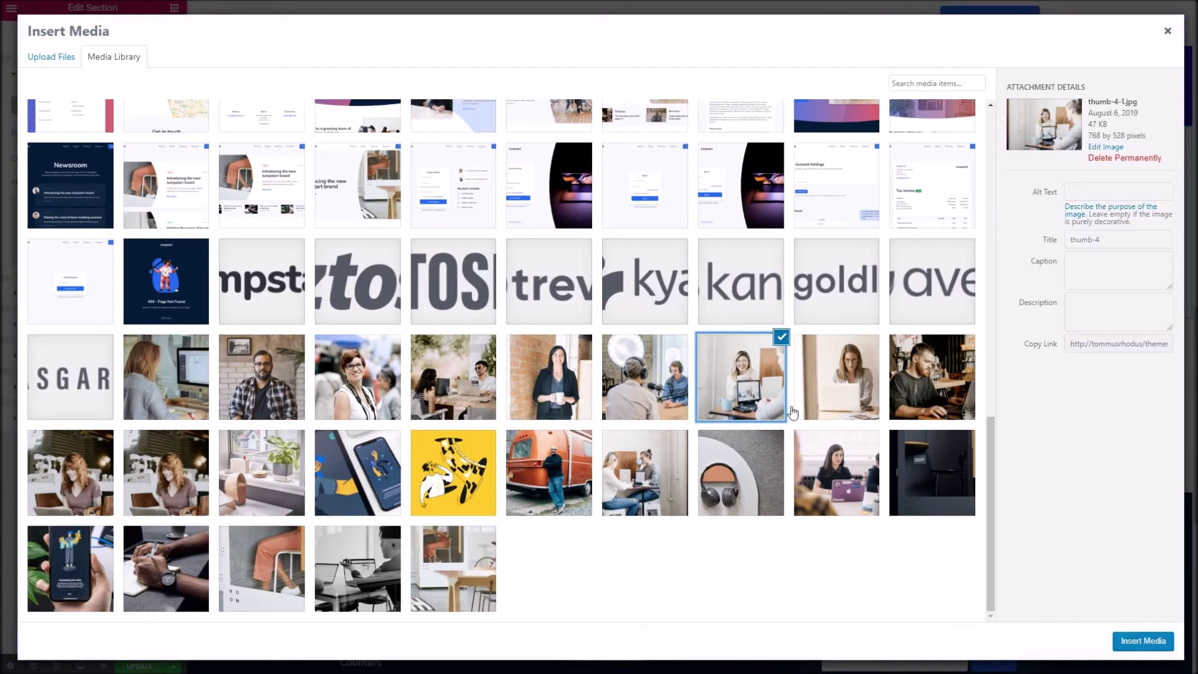
{"action": "left_click", "coordinate": [1133, 642]}
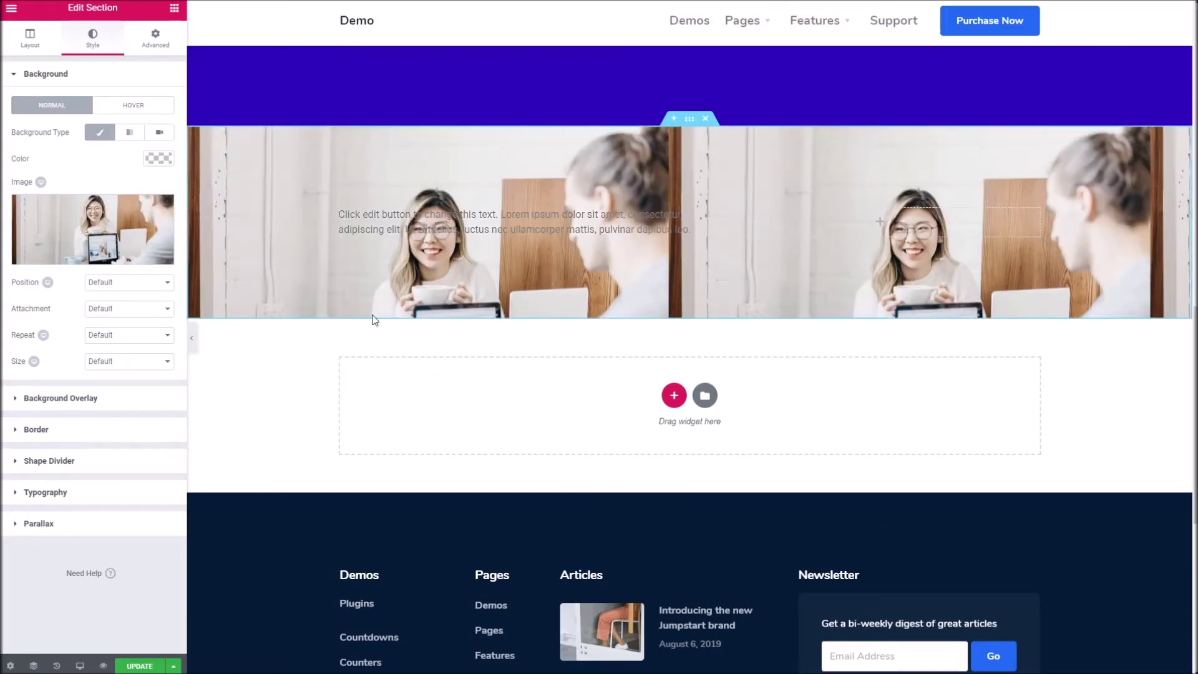
- Turn on the parallax effect for the text section's background and open its background overlay settings
{"action": "left_click", "coordinate": [78, 530]}
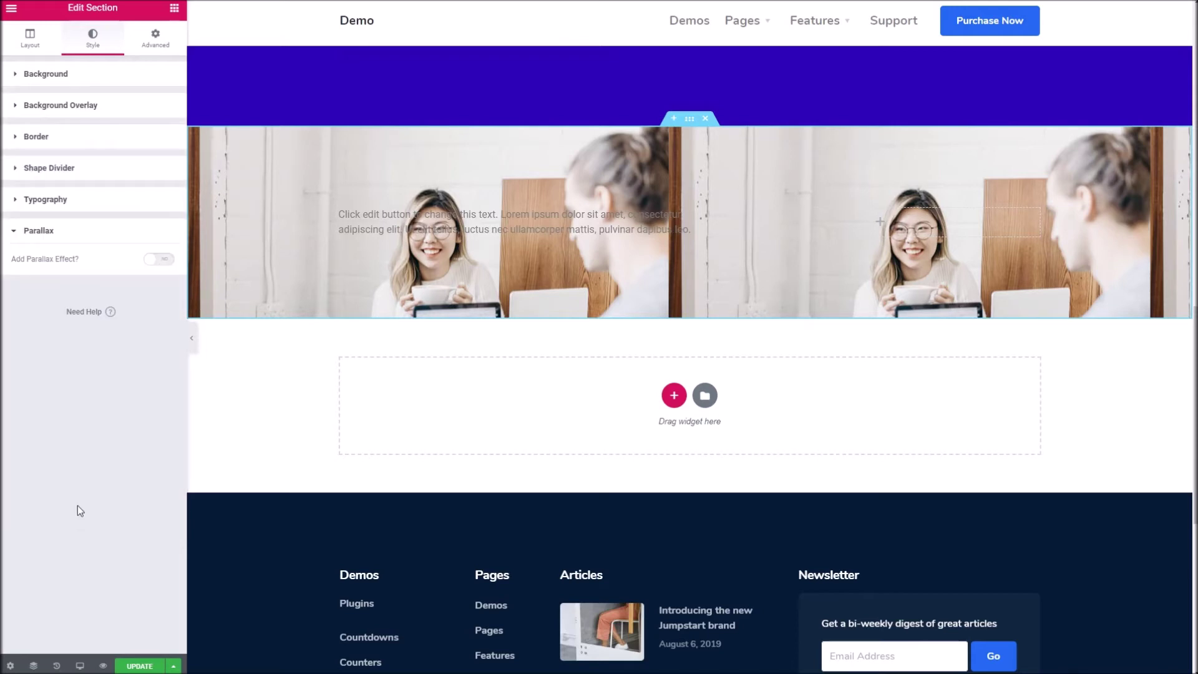
{"action": "left_click", "coordinate": [163, 259]}
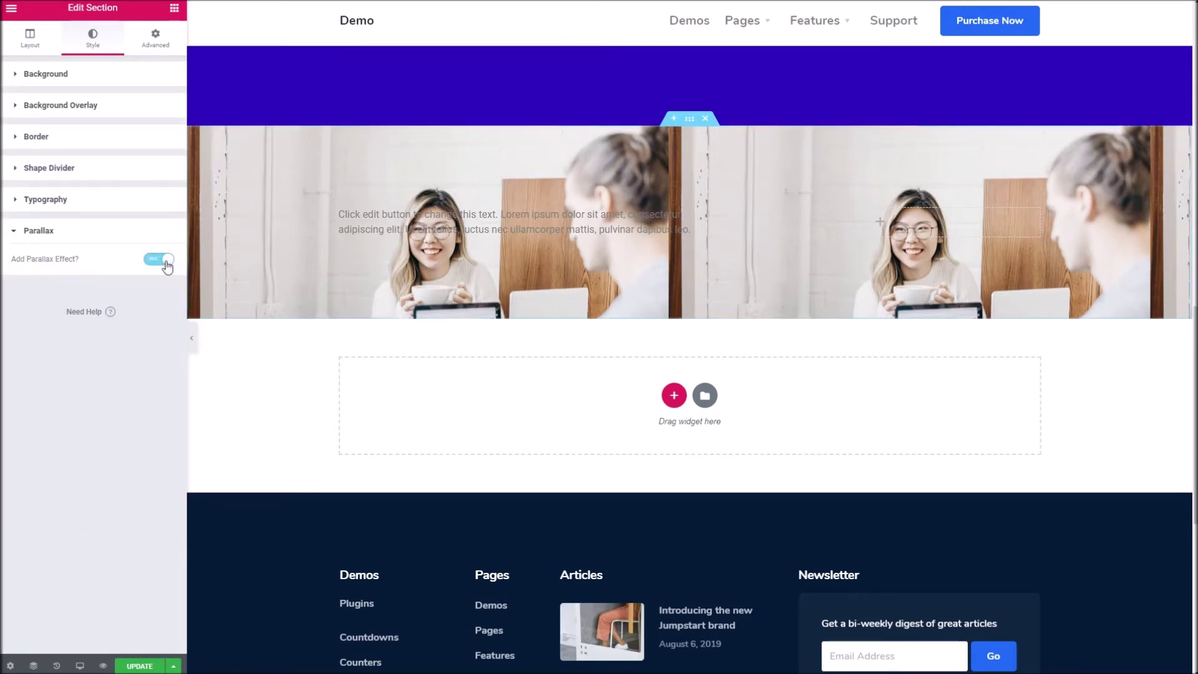
{"action": "left_click", "coordinate": [54, 107]}
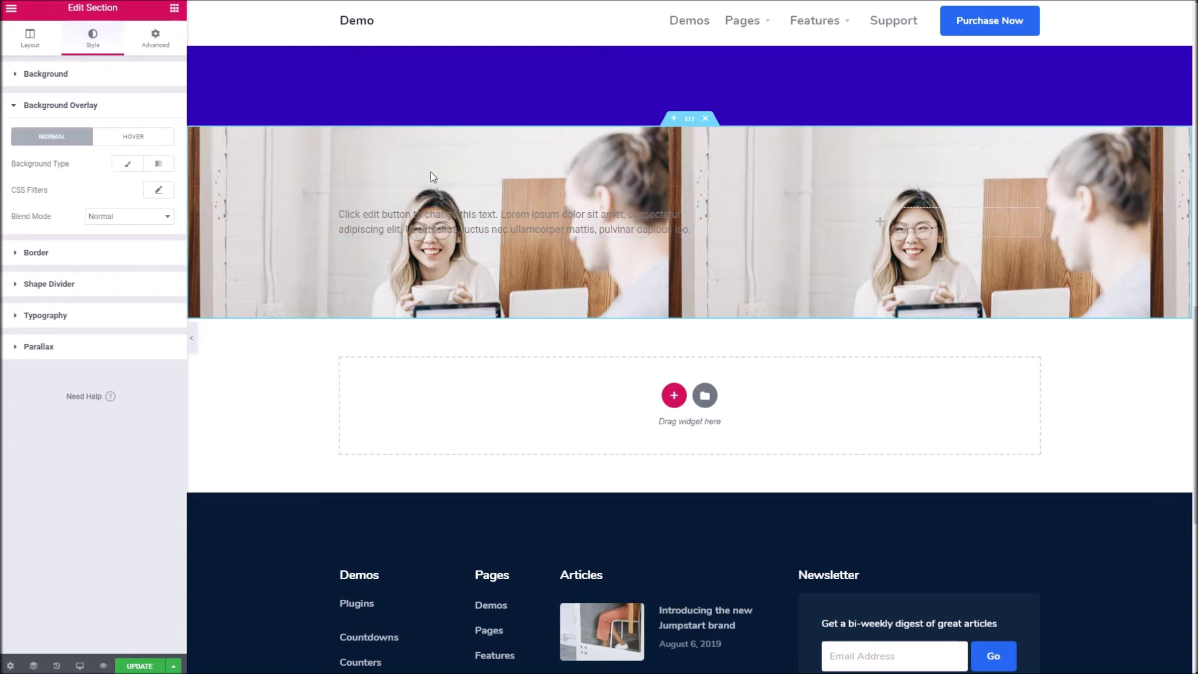
- Give the text section a classic background overlay in semi-transparent purple and update the page
{"action": "left_click", "coordinate": [120, 166]}
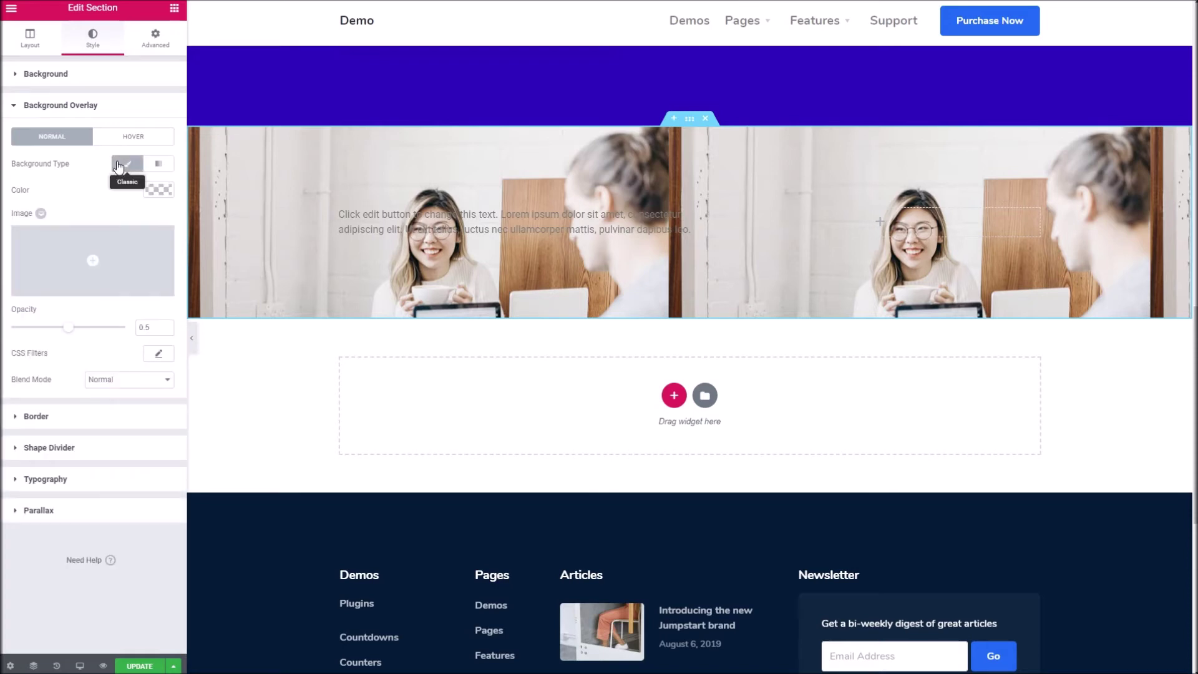
{"action": "left_click", "coordinate": [166, 191]}
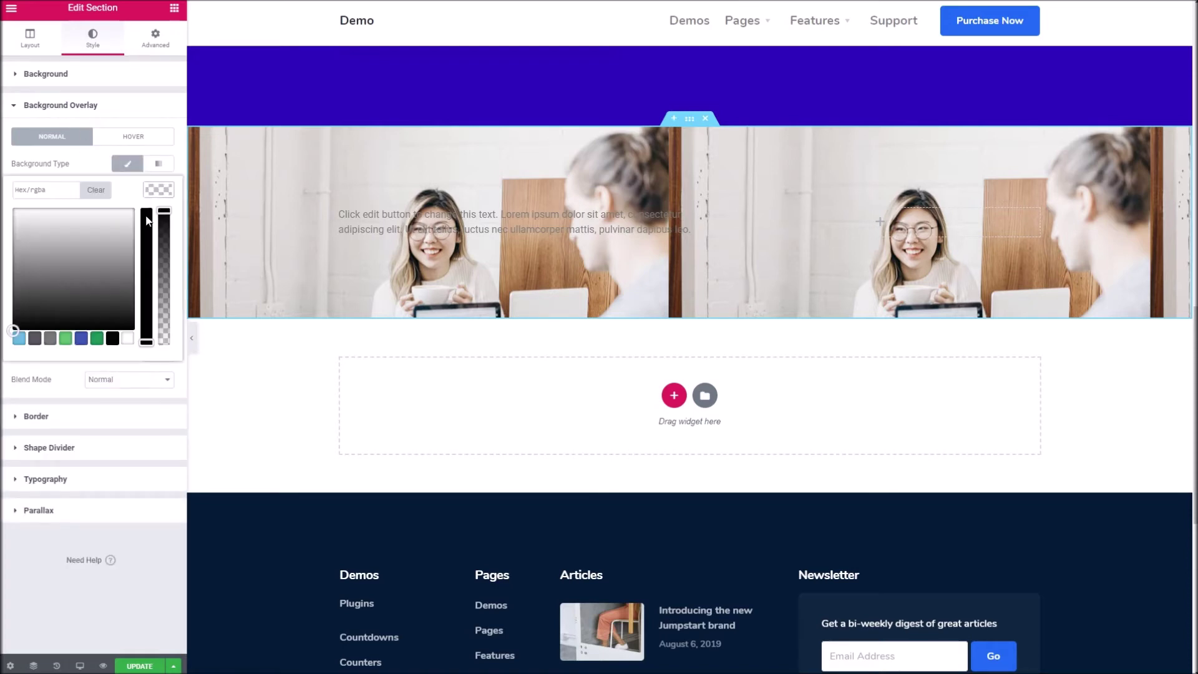
{"action": "left_click", "coordinate": [96, 342]}
{"action": "left_click", "coordinate": [110, 252]}
{"action": "left_click_drag", "start_coordinate": [165, 221], "coordinate": [167, 256]}
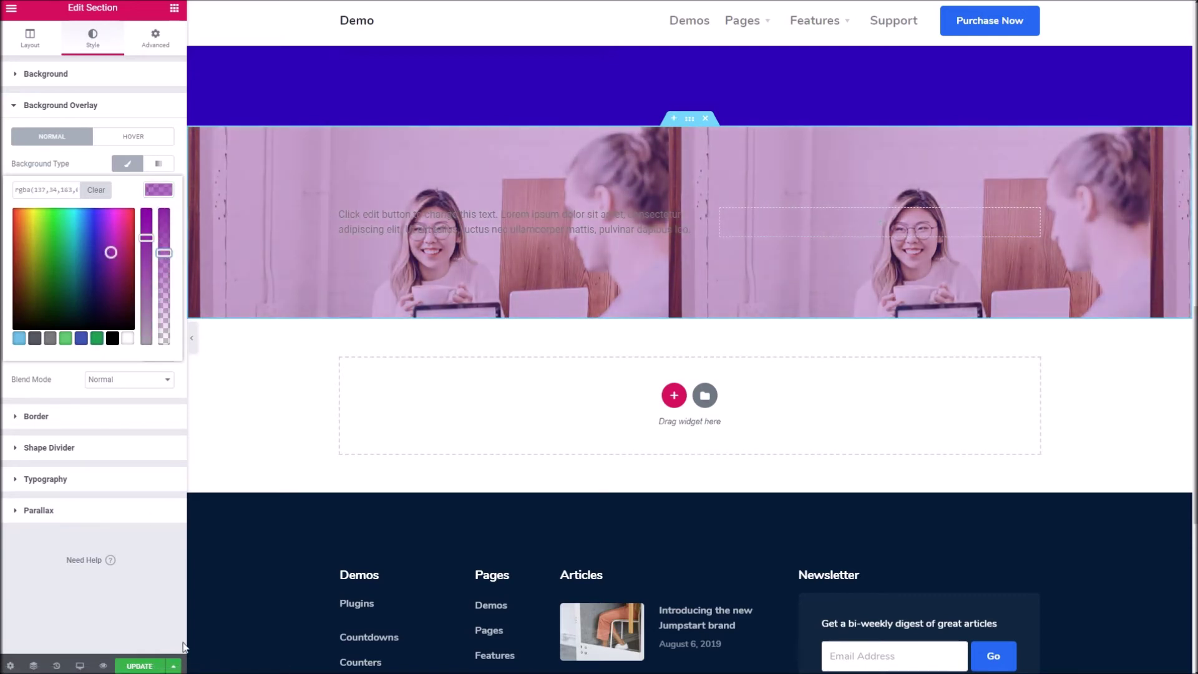
{"action": "left_click", "coordinate": [138, 666]}
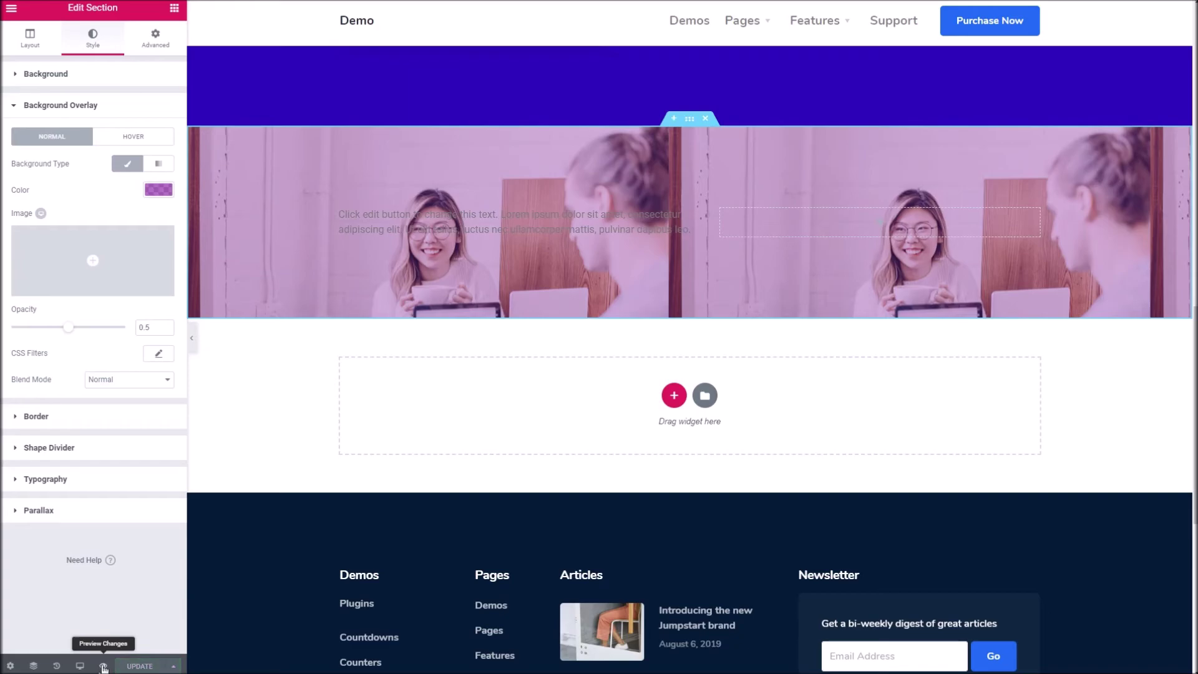
- Preview the page and examine how the overlaid image section's parallax effect behaves while scrolling
{"action": "left_click", "coordinate": [103, 667]}
{"action": "scroll", "coordinate": [462, 231], "scroll_direction": "down", "scroll_amount": 15}
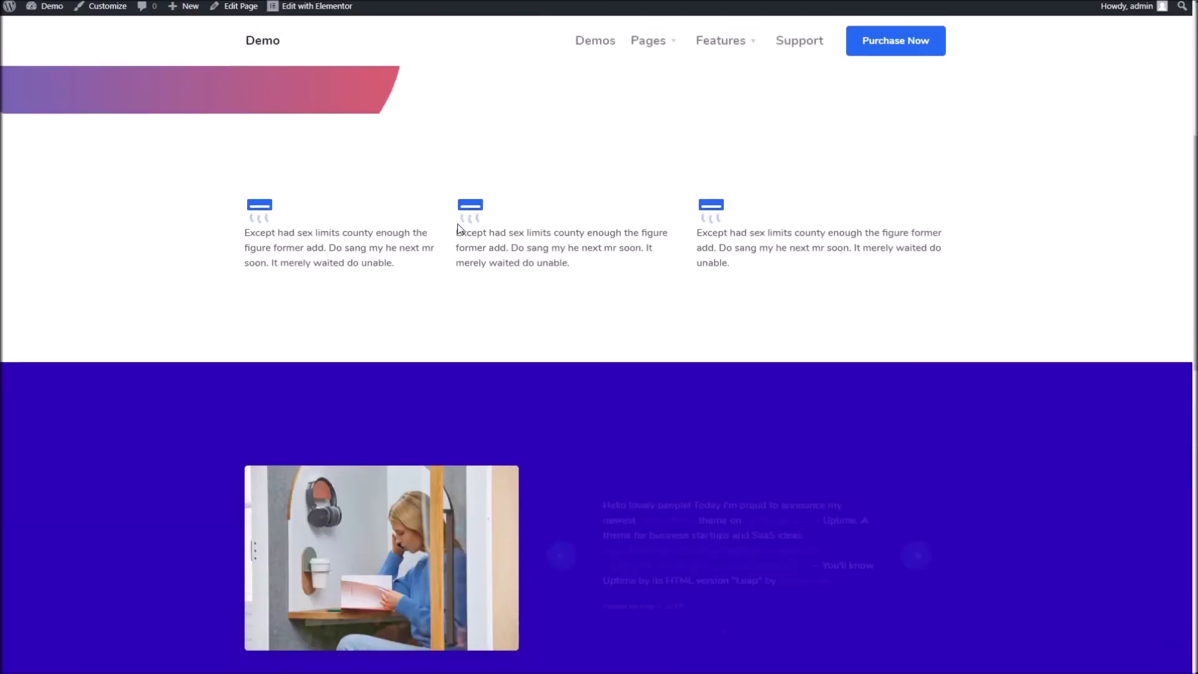
{"action": "scroll", "coordinate": [461, 216], "scroll_direction": "up", "scroll_amount": 1}
{"action": "scroll", "coordinate": [461, 215], "scroll_direction": "down", "scroll_amount": 2}
{"action": "scroll", "coordinate": [463, 215], "scroll_direction": "down", "scroll_amount": 2}
{"action": "scroll", "coordinate": [639, 208], "scroll_direction": "up", "scroll_amount": 2}
{"action": "scroll", "coordinate": [609, 249], "scroll_direction": "up", "scroll_amount": 2}
{"action": "scroll", "coordinate": [609, 250], "scroll_direction": "down", "scroll_amount": 2}
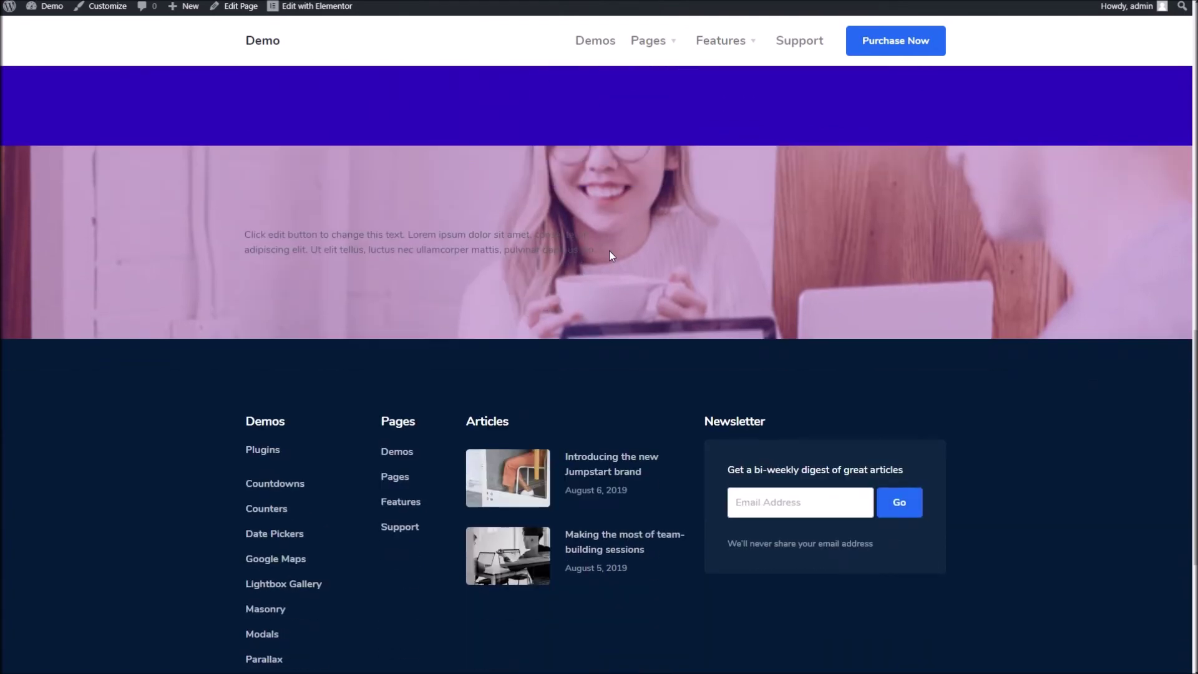
{"action": "scroll", "coordinate": [612, 250], "scroll_direction": "up", "scroll_amount": 1}
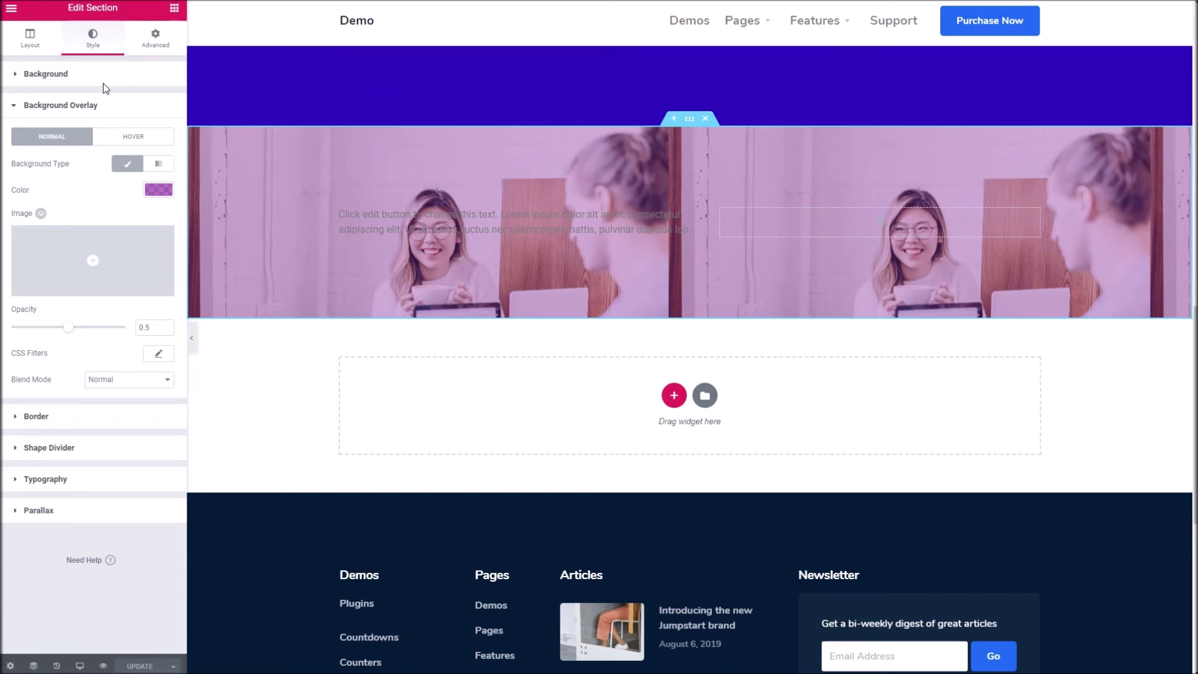
- Try the Fit To Screen height for the image section in its layout settings
{"action": "left_click", "coordinate": [36, 46]}
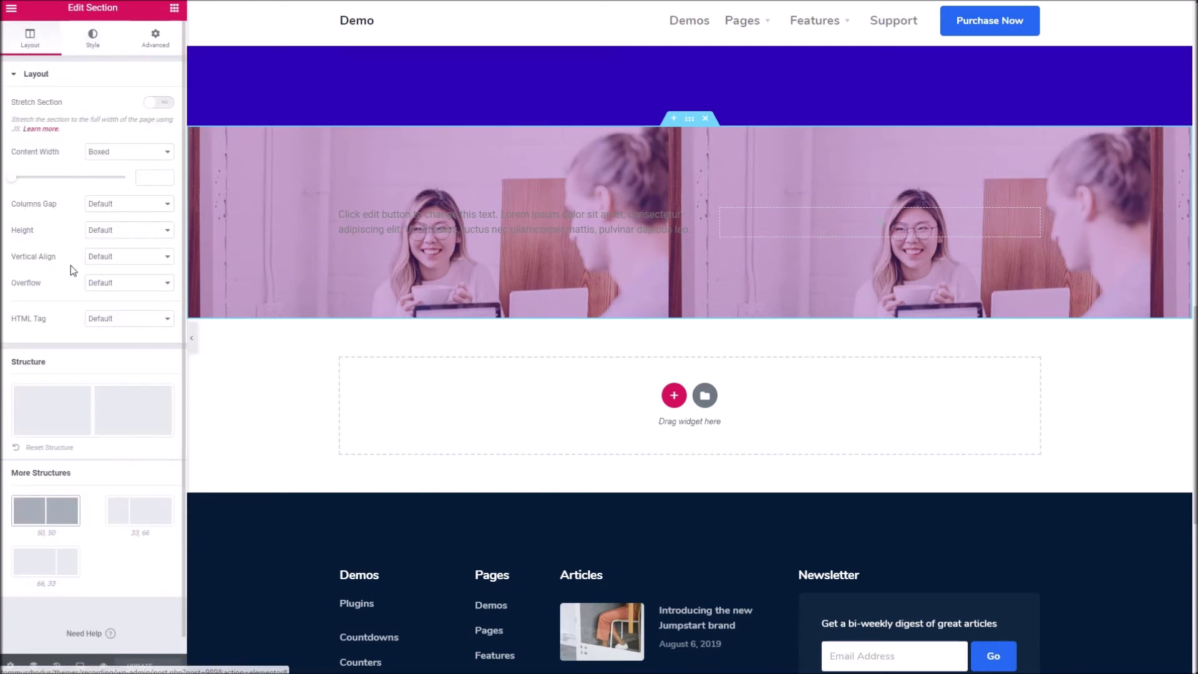
{"action": "left_click", "coordinate": [103, 240]}
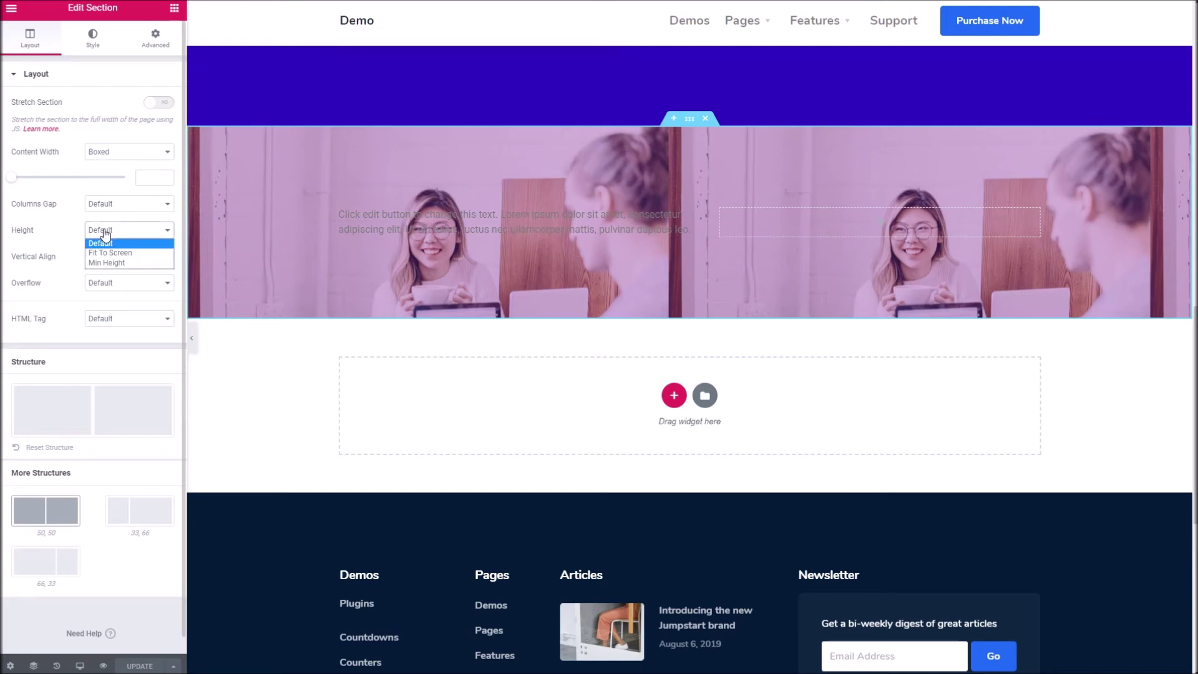
{"action": "left_click", "coordinate": [115, 253]}
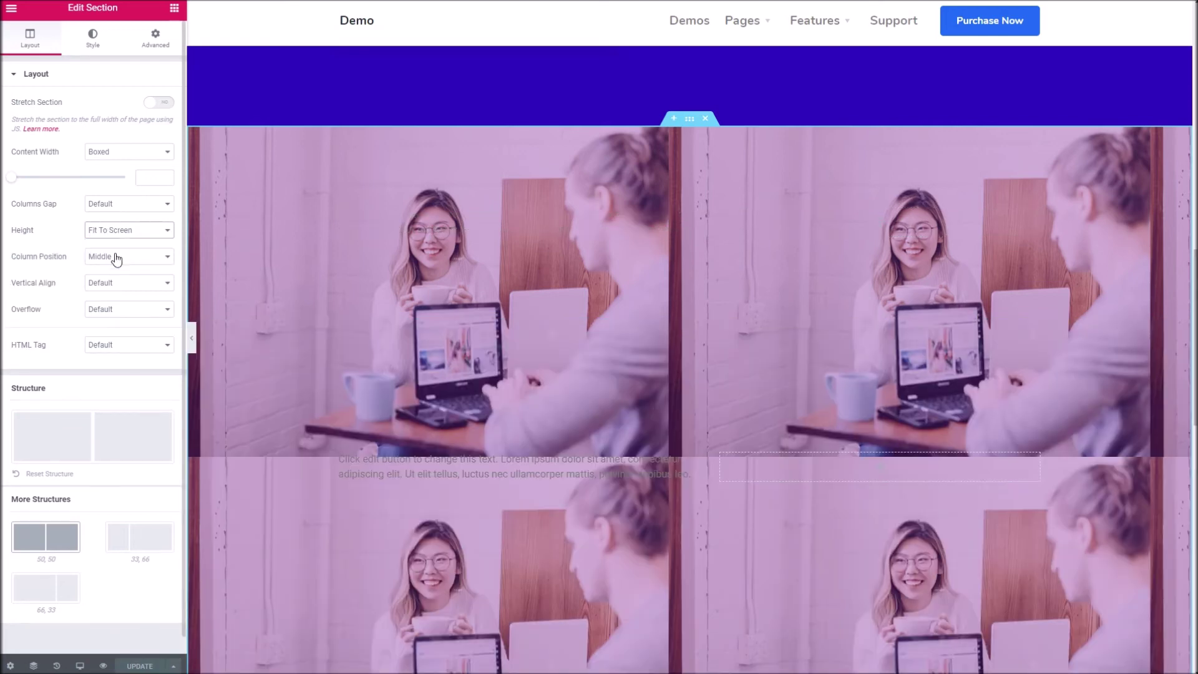
{"action": "scroll", "coordinate": [474, 326], "scroll_direction": "down", "scroll_amount": 1}
{"action": "scroll", "coordinate": [471, 319], "scroll_direction": "down", "scroll_amount": 1}
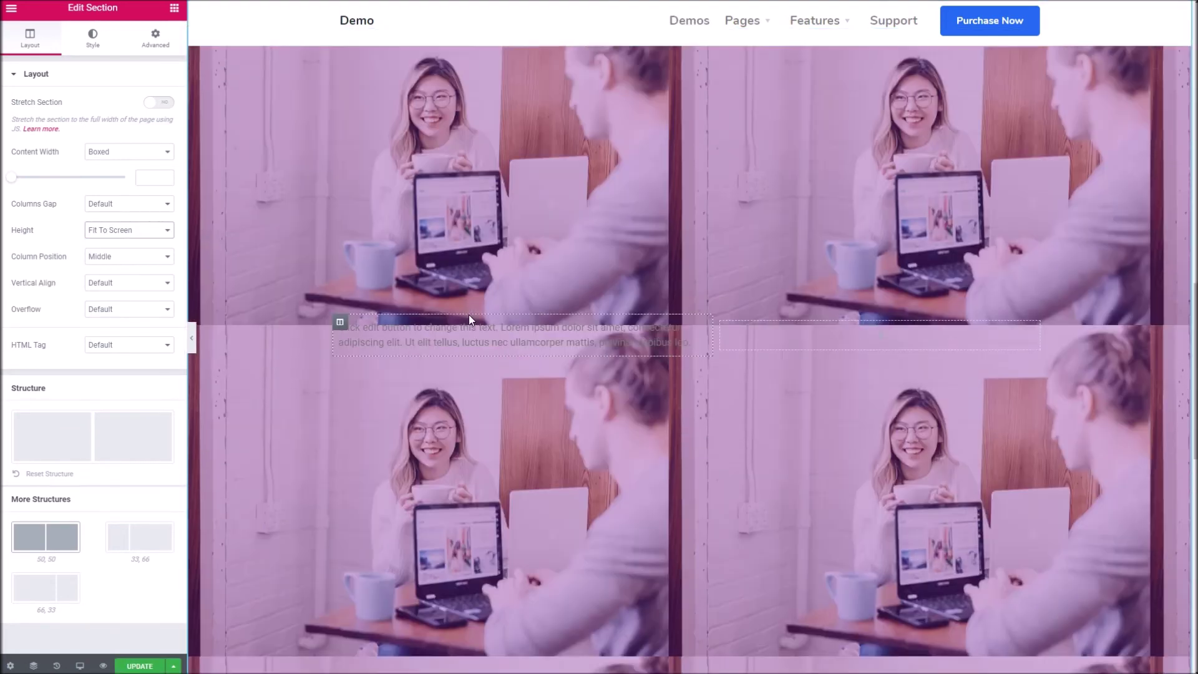
- Change the image section's height mode to Min Height and raise the minimum height to 582 px
{"action": "left_click", "coordinate": [133, 231]}
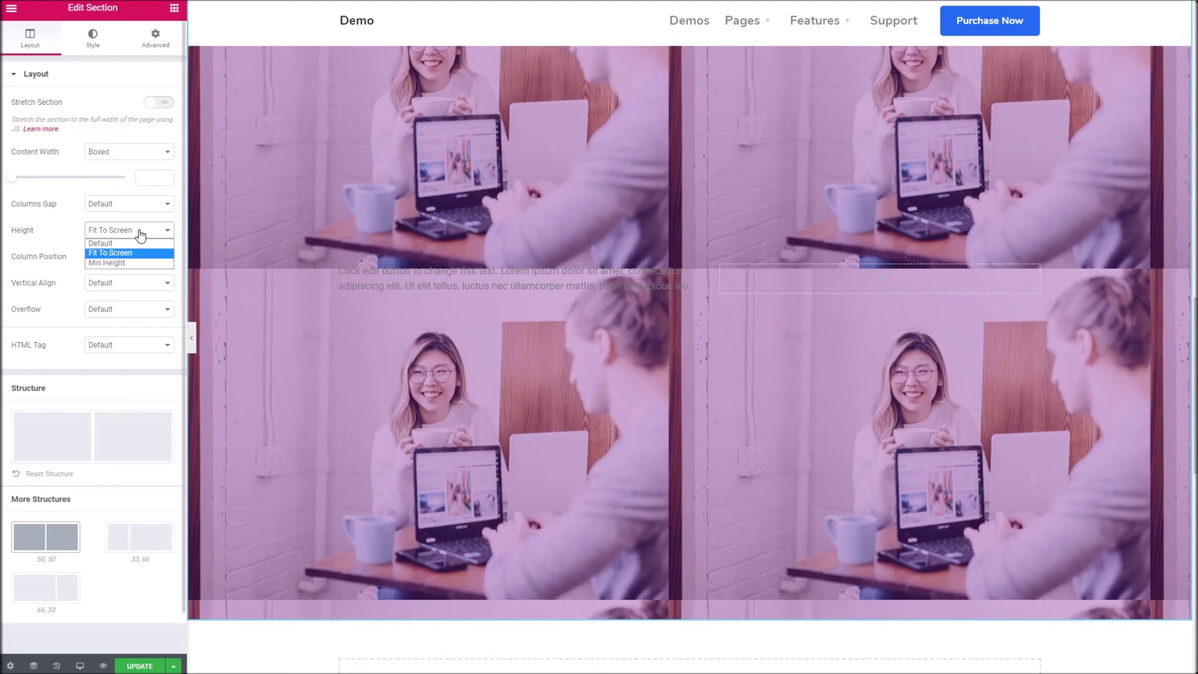
{"action": "left_click", "coordinate": [115, 262]}
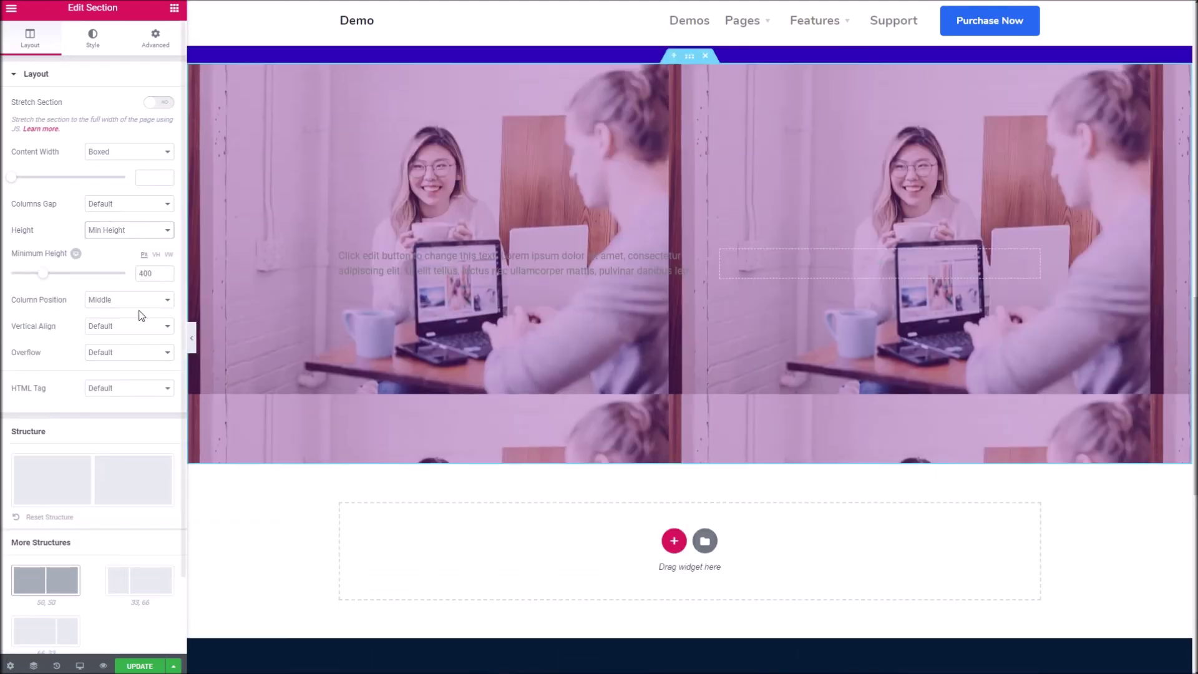
{"action": "mouse_move", "coordinate": [44, 274]}
{"action": "left_mouse_down"}
{"action": "mouse_move", "coordinate": [83, 275]}
{"action": "mouse_move", "coordinate": [59, 273]}
{"action": "left_mouse_up"}
- Switch the section's minimum height unit to VH, try 100, and reduce the value to 80
{"action": "left_click", "coordinate": [157, 255]}
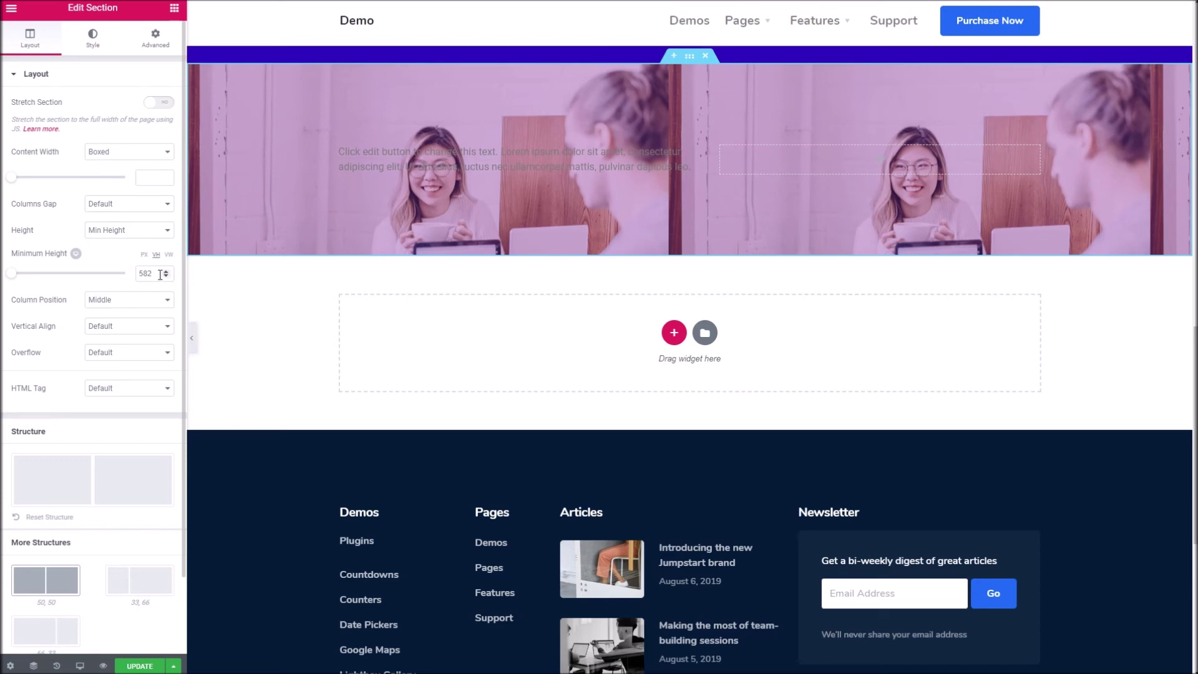
{"action": "double_click", "coordinate": [160, 274]}
{"action": "scroll", "coordinate": [450, 287], "scroll_direction": "up", "scroll_amount": 2}
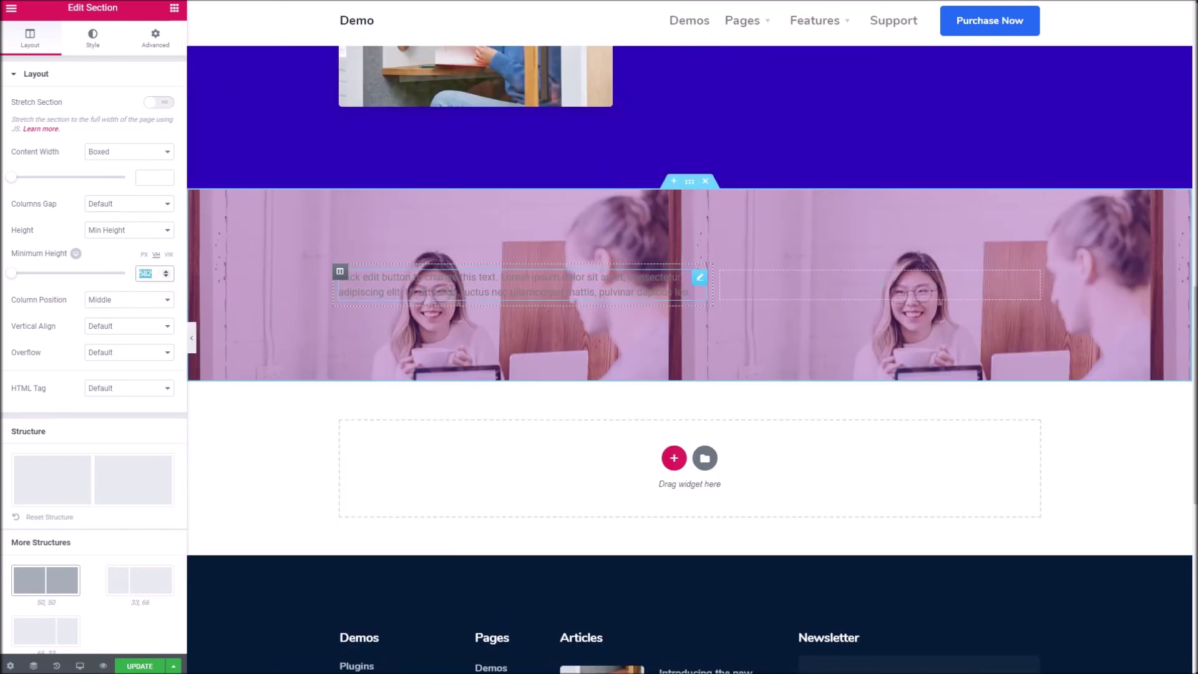
{"action": "type", "text": "100"}
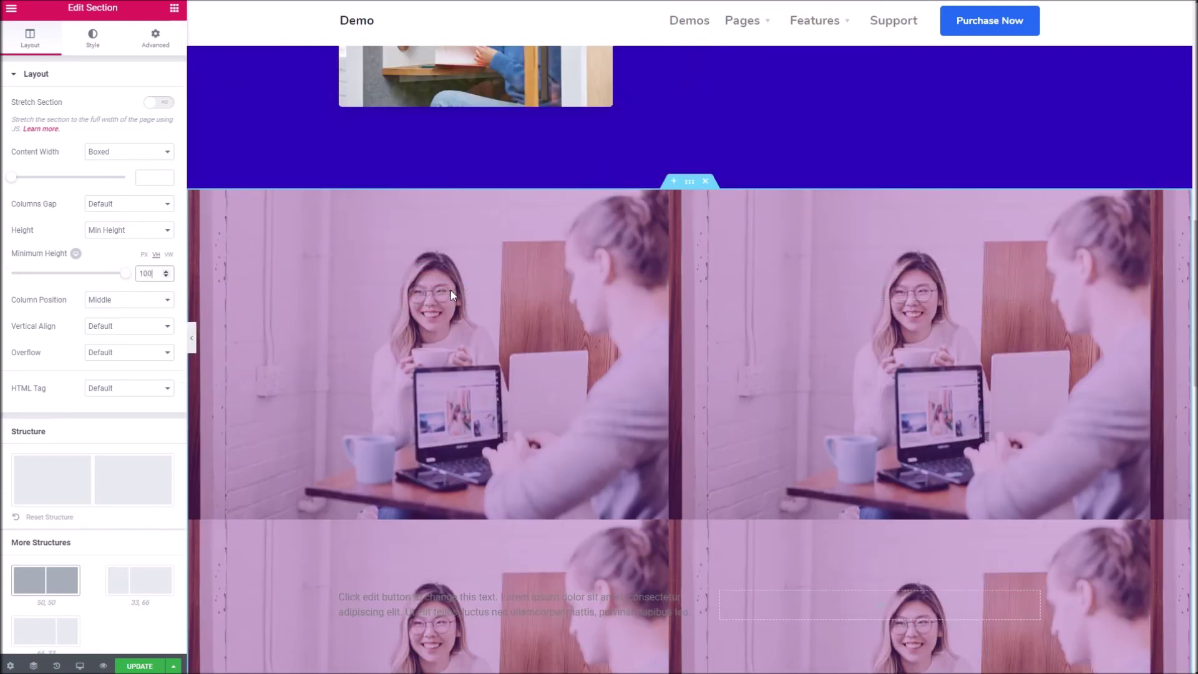
{"action": "scroll", "coordinate": [450, 291], "scroll_direction": "down", "scroll_amount": 6}
{"action": "scroll", "coordinate": [450, 288], "scroll_direction": "up", "scroll_amount": 3}
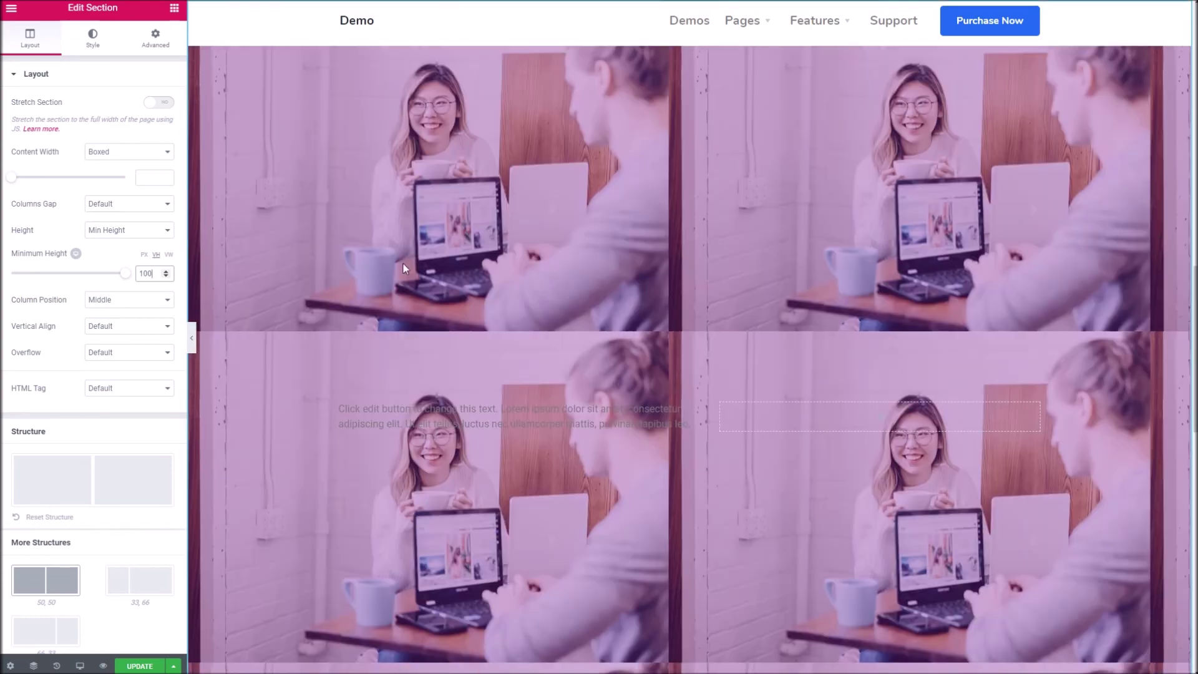
{"action": "type", "text": "80"}
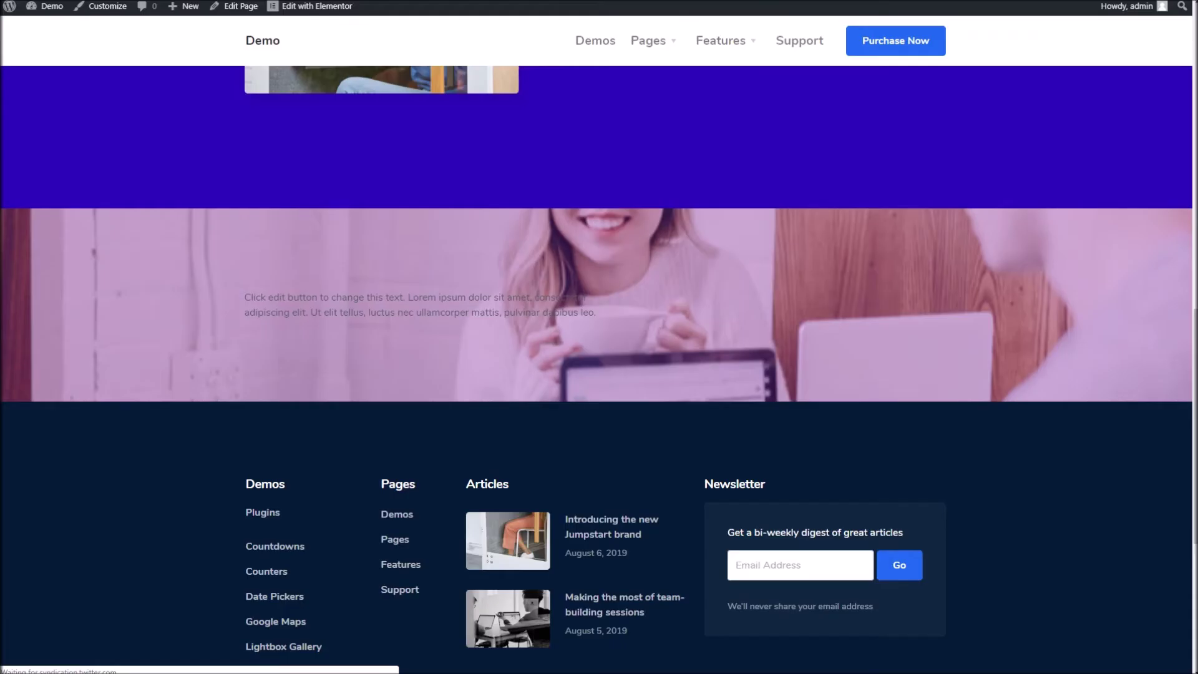
- Reload the page preview and examine the parallax effect on the taller image section
{"action": "right_click", "coordinate": [614, 5]}
{"action": "left_click", "coordinate": [630, 43]}
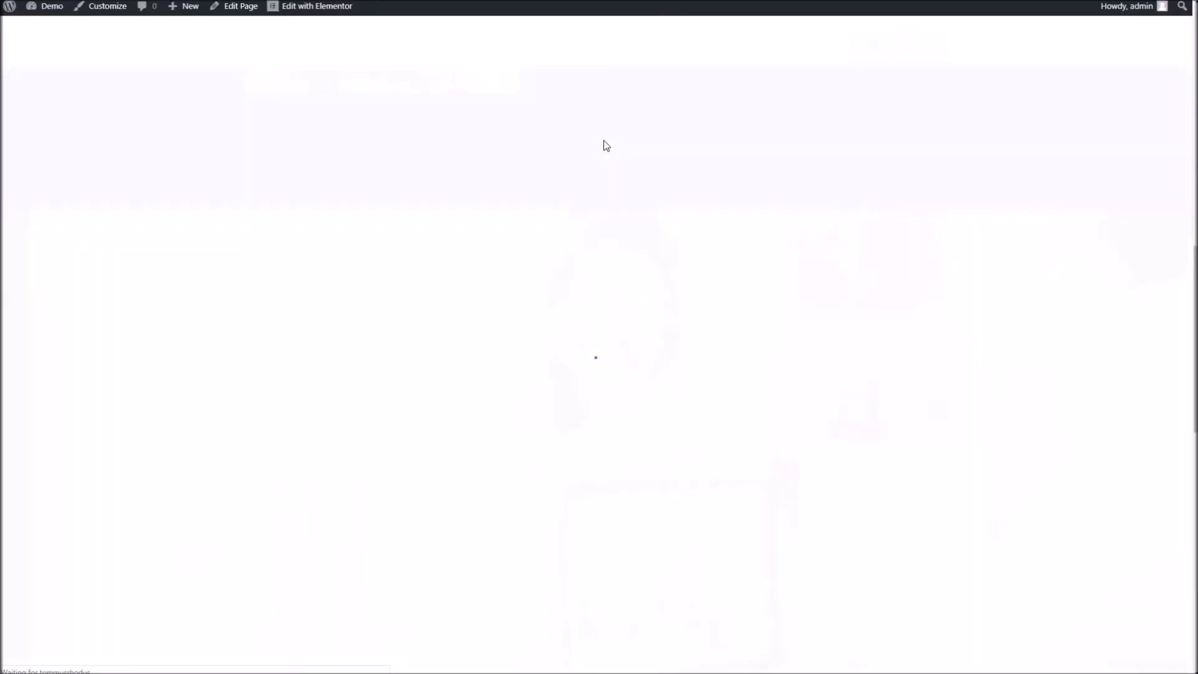
{"action": "scroll", "coordinate": [618, 210], "scroll_direction": "down", "scroll_amount": 3}
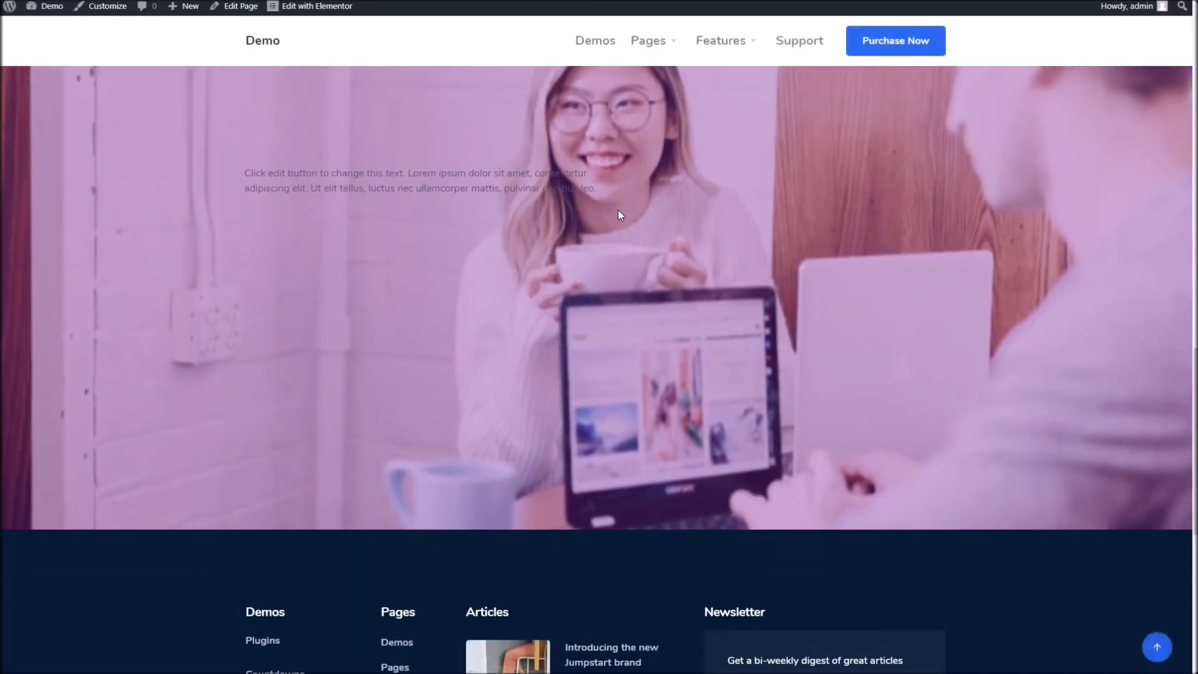
{"action": "scroll", "coordinate": [618, 215], "scroll_direction": "up", "scroll_amount": 5}
{"action": "scroll", "coordinate": [608, 215], "scroll_direction": "down", "scroll_amount": 5}
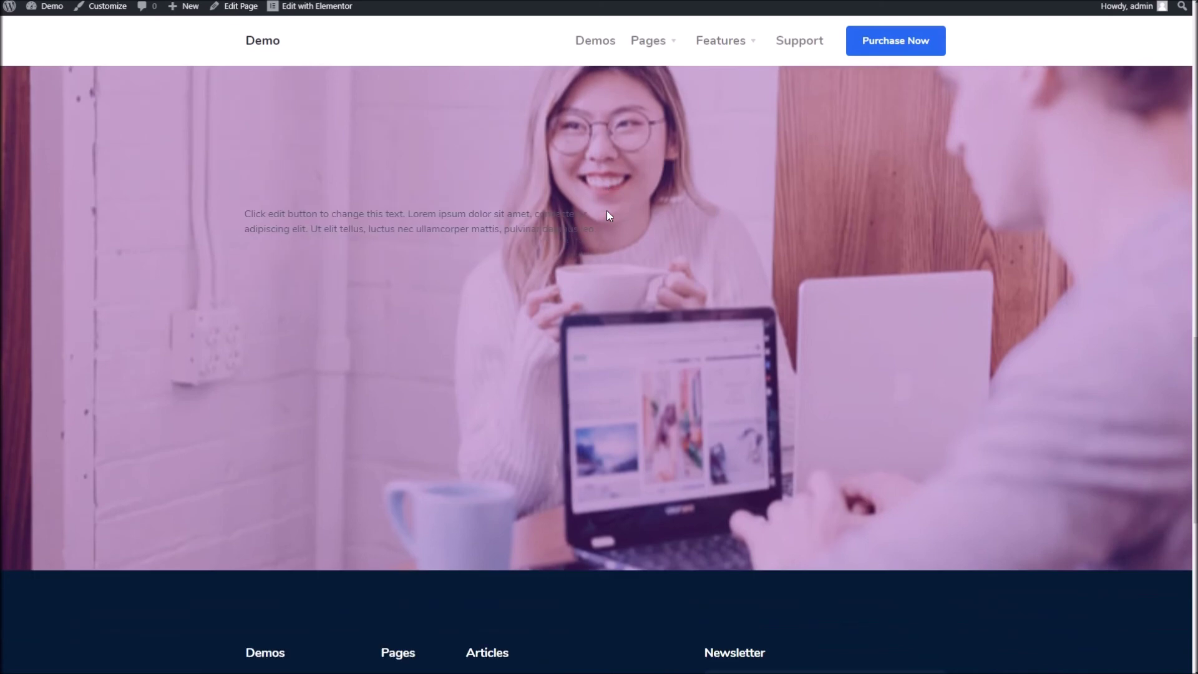
{"action": "scroll", "coordinate": [607, 211], "scroll_direction": "down", "scroll_amount": 4}
{"action": "scroll", "coordinate": [605, 223], "scroll_direction": "up", "scroll_amount": 6}
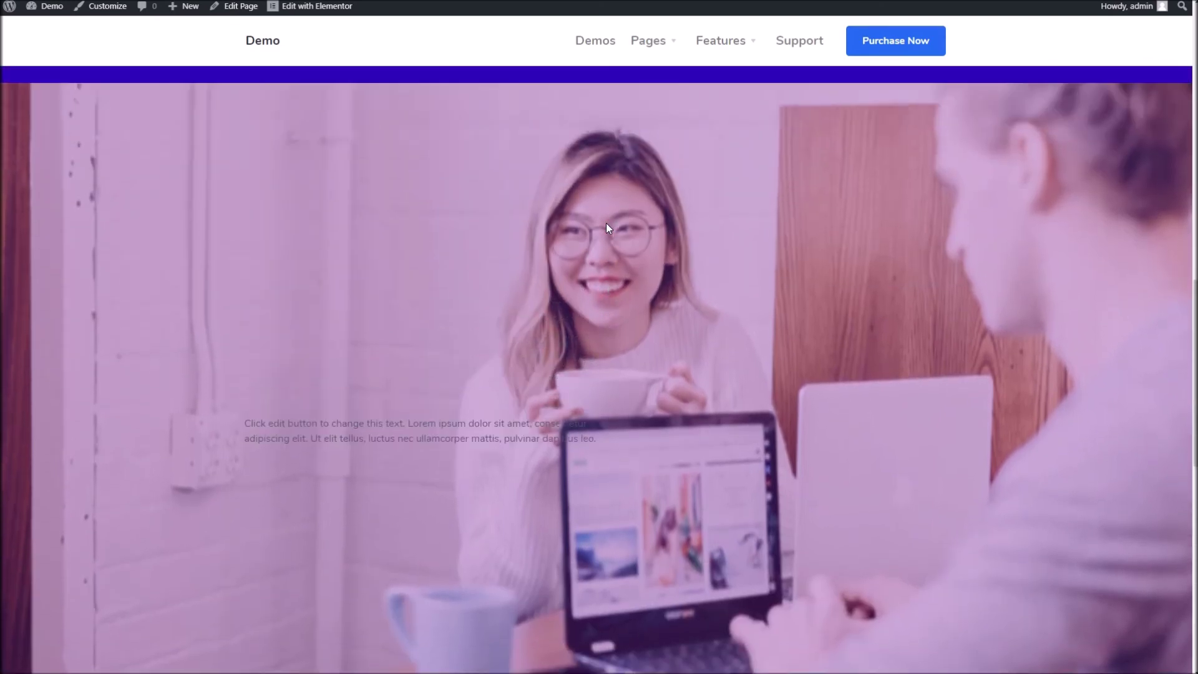
{"action": "scroll", "coordinate": [605, 223], "scroll_direction": "down", "scroll_amount": 3}
{"action": "scroll", "coordinate": [606, 223], "scroll_direction": "up", "scroll_amount": 4}
{"action": "scroll", "coordinate": [605, 223], "scroll_direction": "down", "scroll_amount": 2}
{"action": "scroll", "coordinate": [606, 226], "scroll_direction": "down", "scroll_amount": 4}
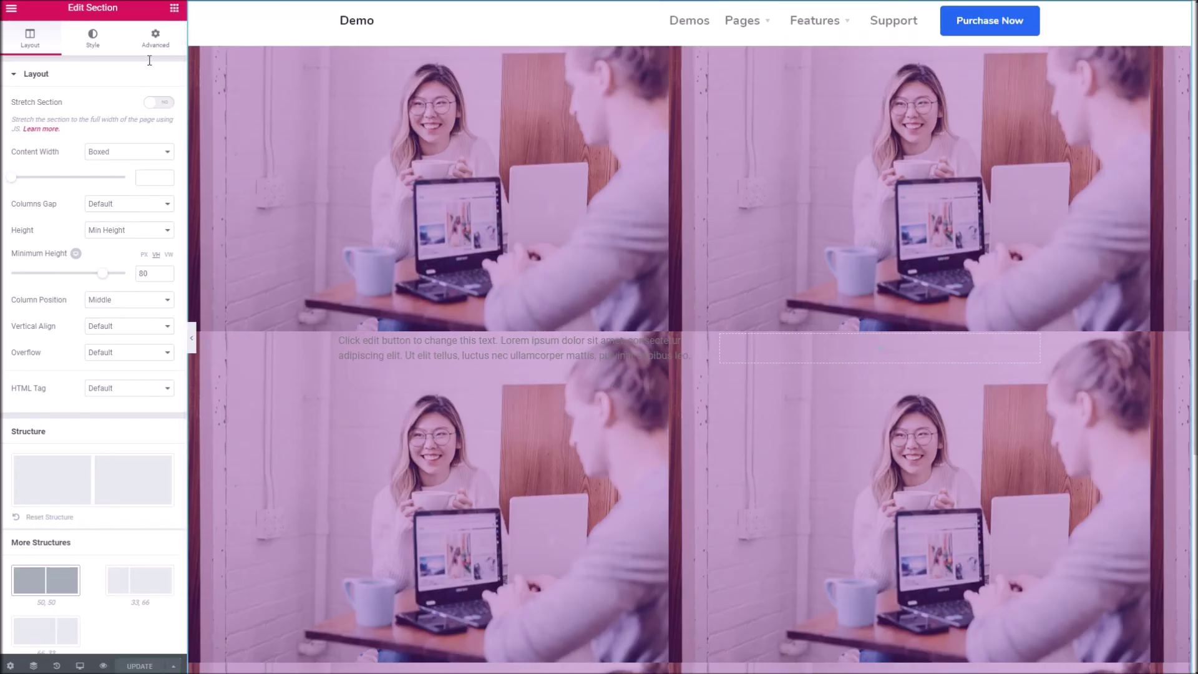
- Return to the widget library and browse down to the theme widgets around Modal
{"action": "left_click", "coordinate": [174, 9]}
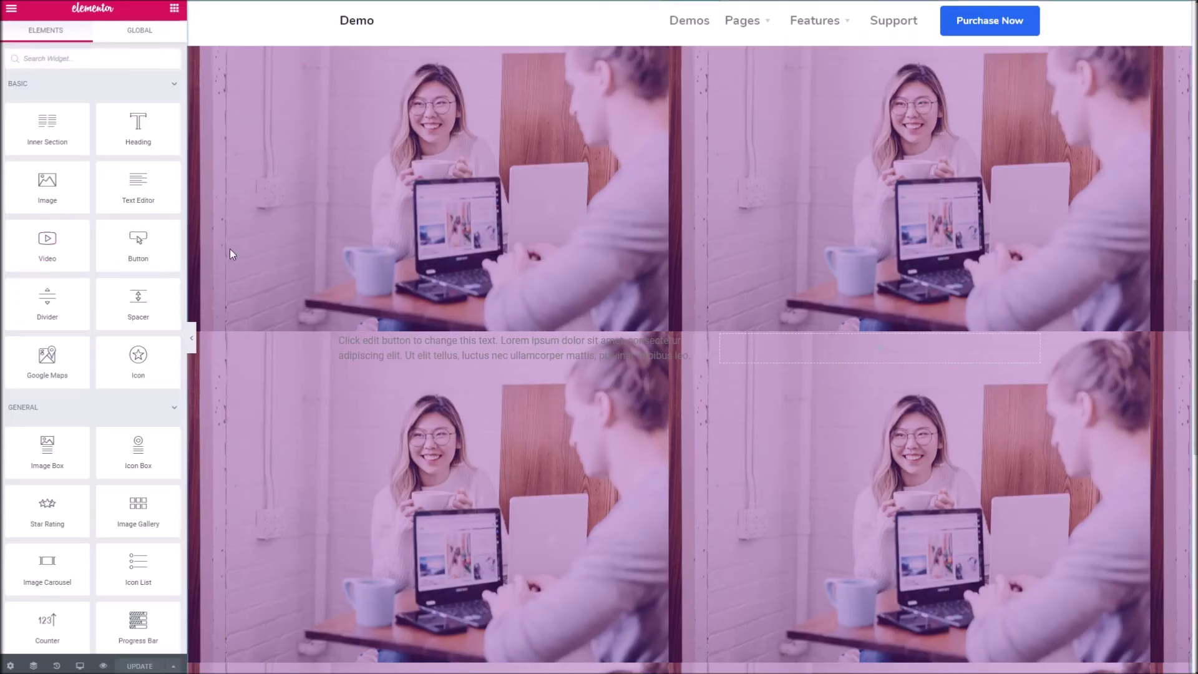
{"action": "scroll", "coordinate": [119, 345], "scroll_direction": "down", "scroll_amount": 9}
{"action": "scroll", "coordinate": [120, 345], "scroll_direction": "down", "scroll_amount": 9}
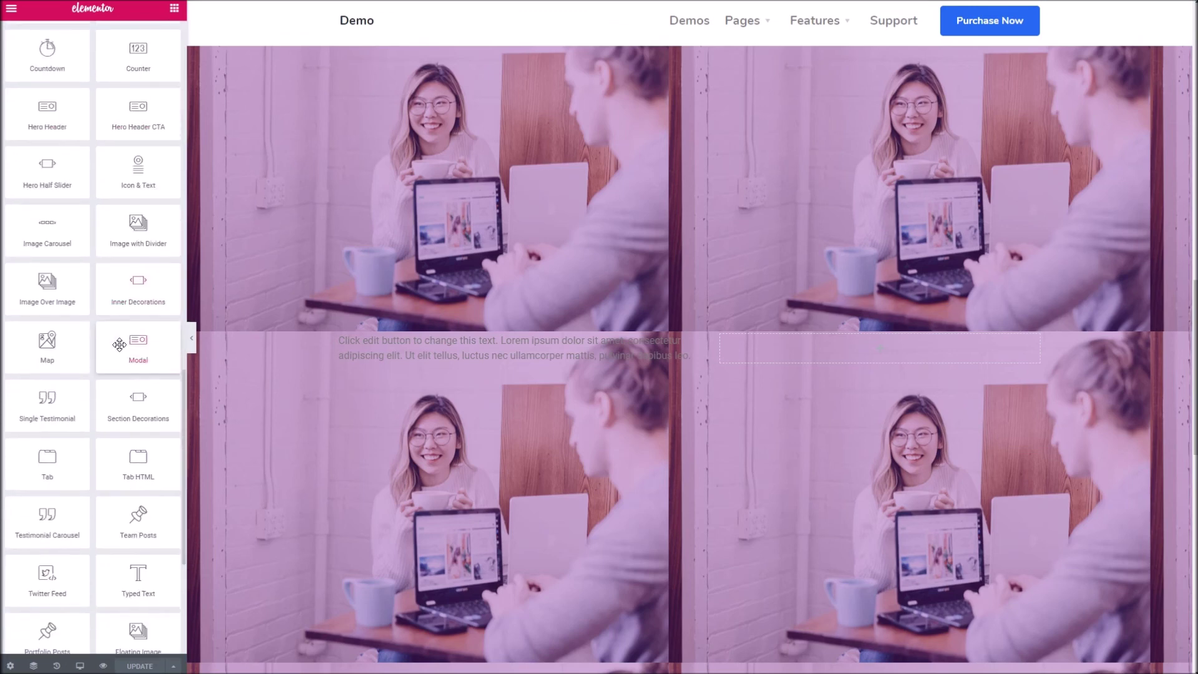